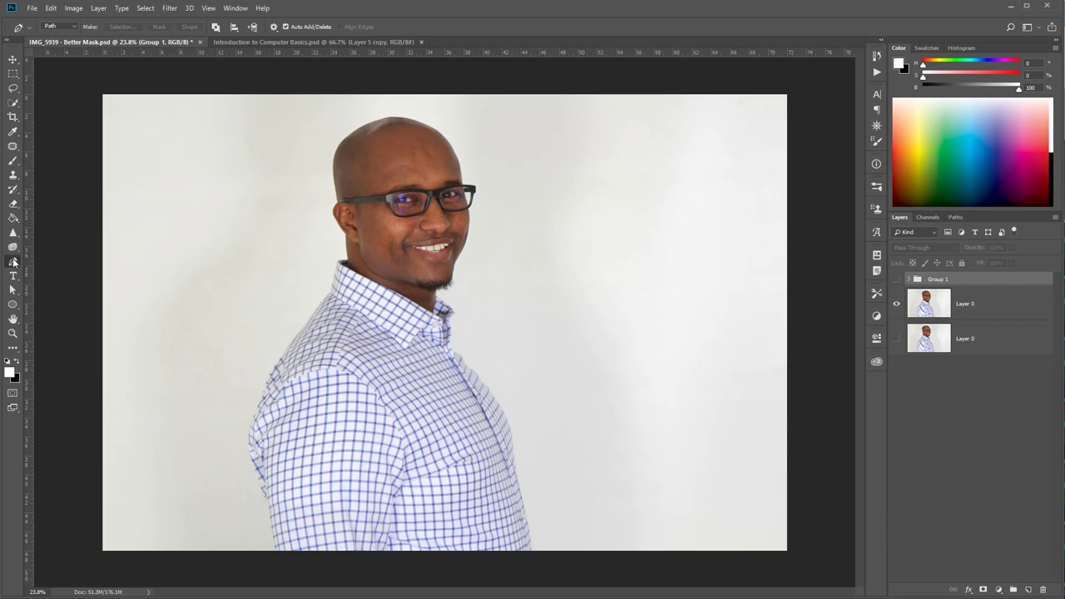
Step: Draw a closed six-anchor pen path around the man's head and neck
right_click(14, 263)
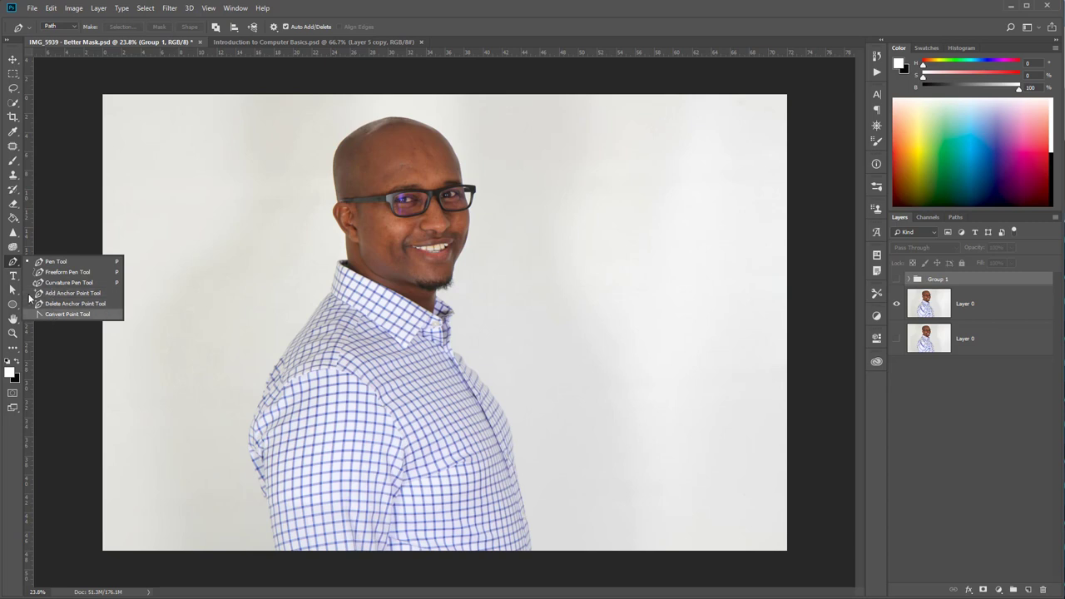
click(153, 225)
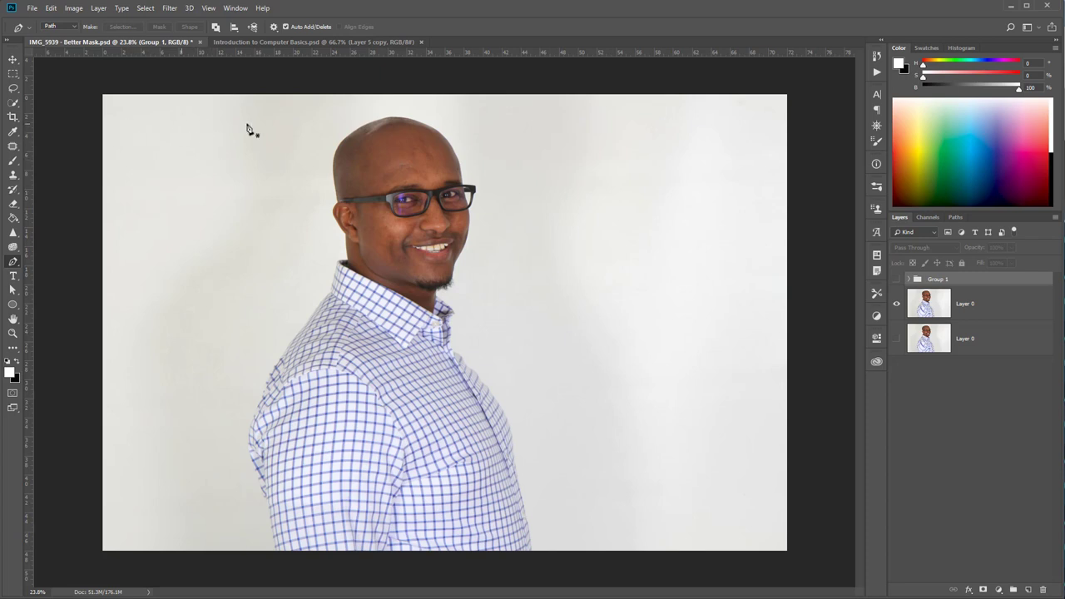
click(307, 101)
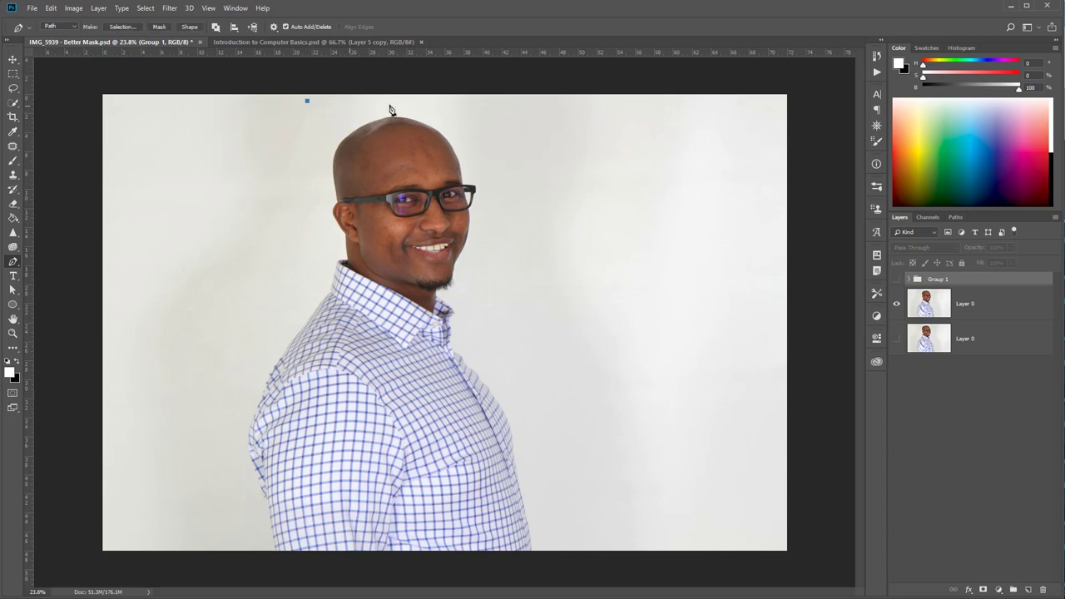
click(529, 107)
click(543, 270)
click(434, 330)
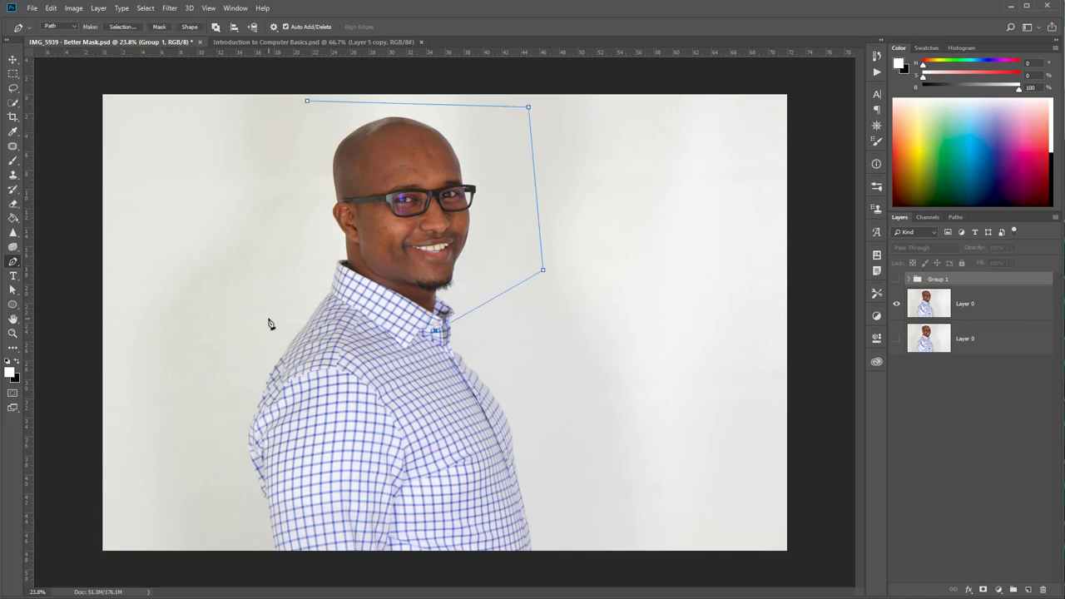
click(268, 318)
click(295, 138)
Step: Convert the path into a selection with 0-pixel feather
right_click(315, 112)
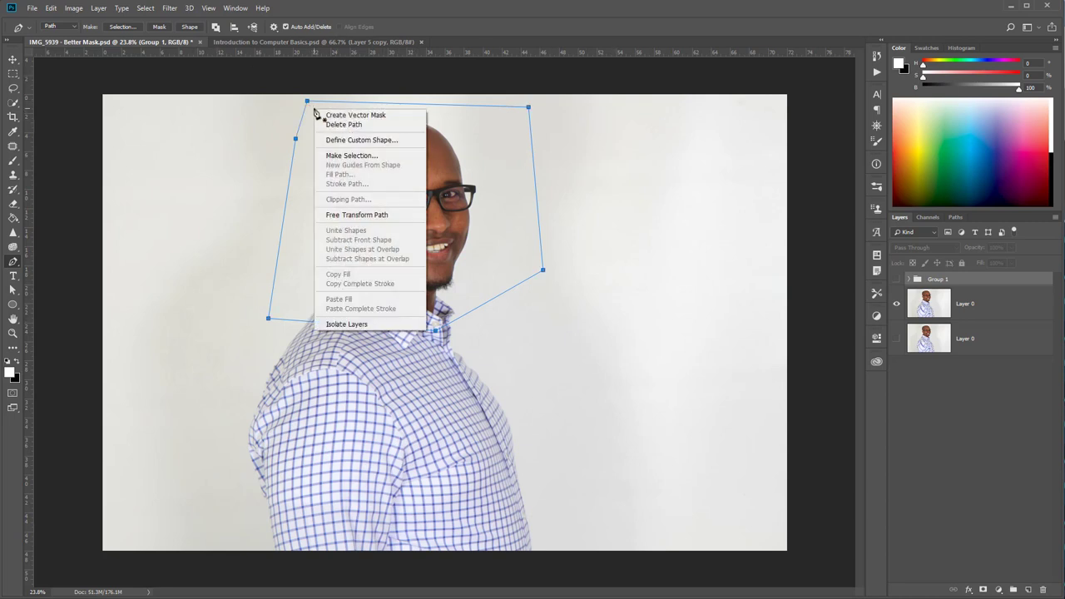
click(341, 156)
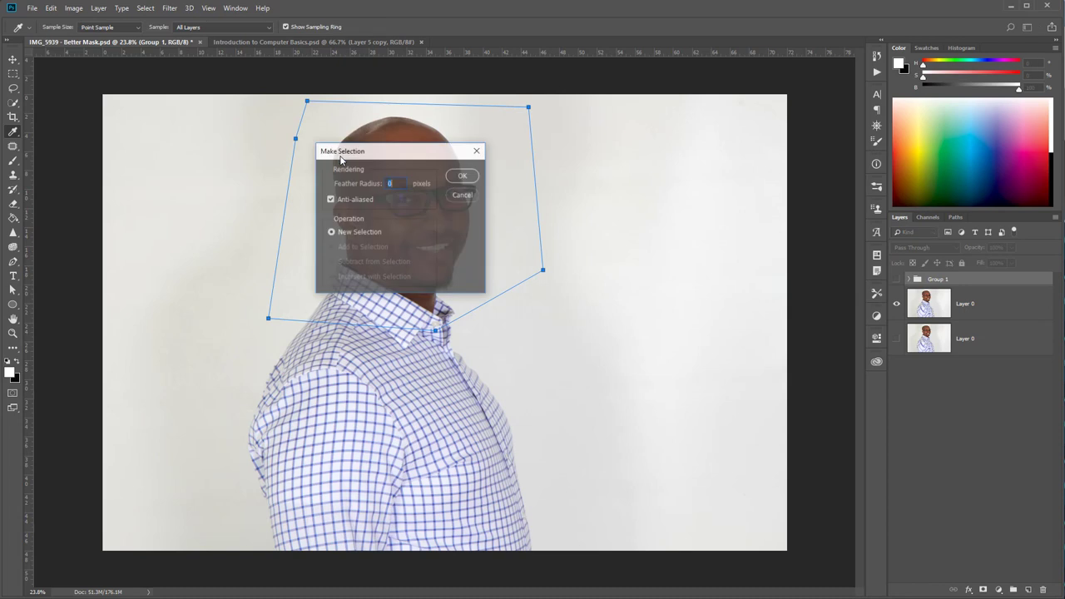
click(464, 175)
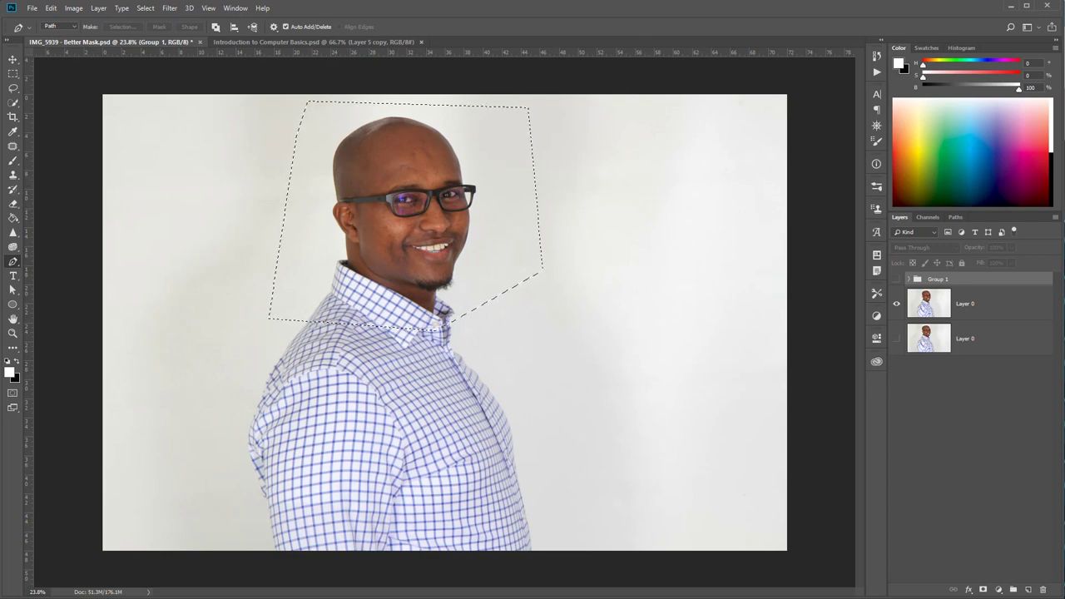
Step: Add a layer mask and a vector mask to Group 1, then undo both
click(983, 589)
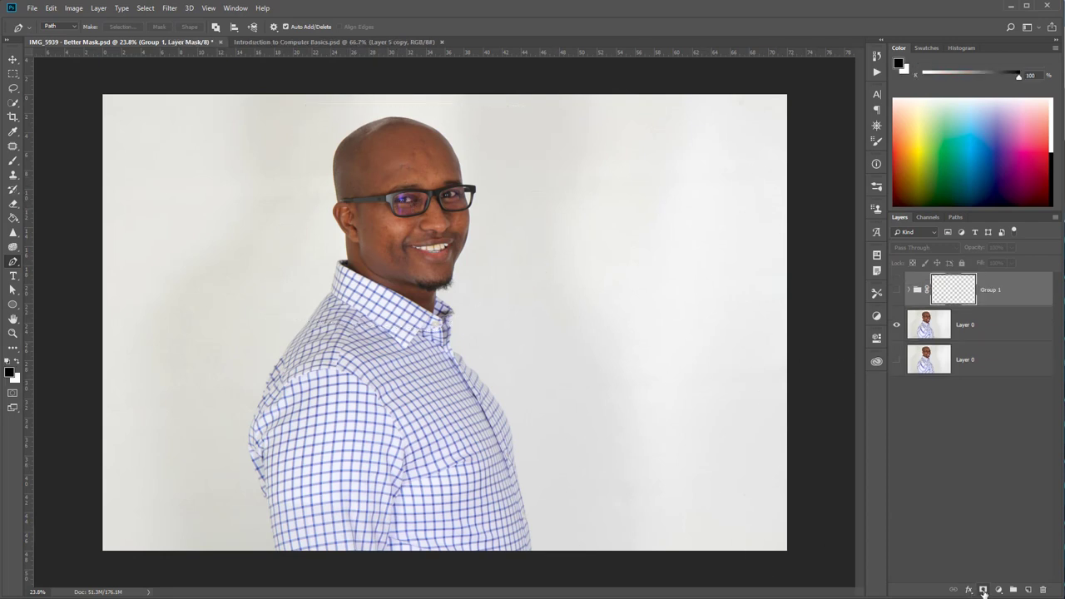
click(983, 590)
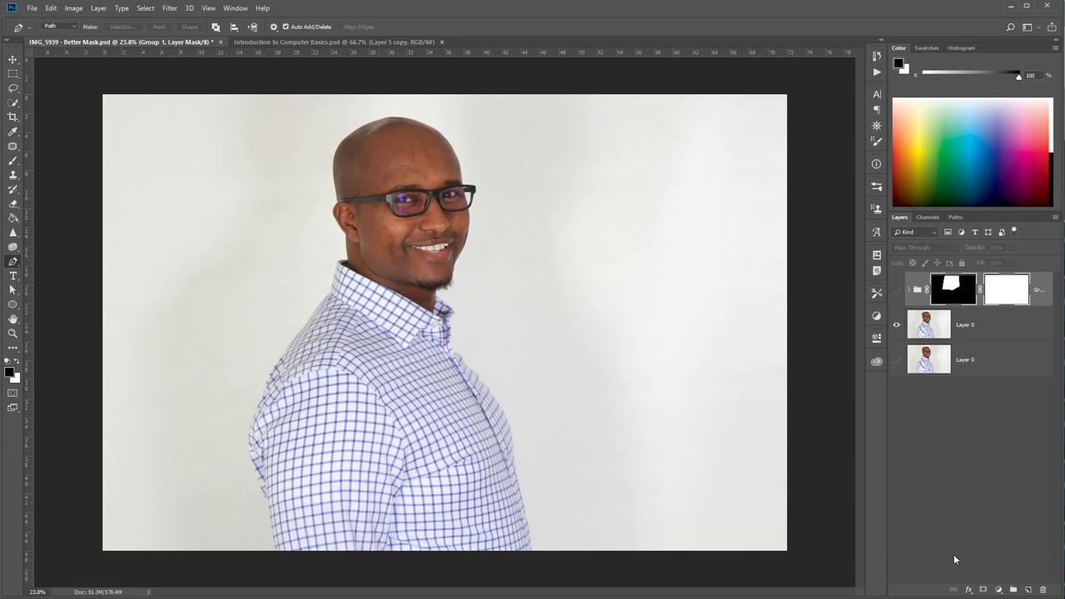
key(ctrl+z)
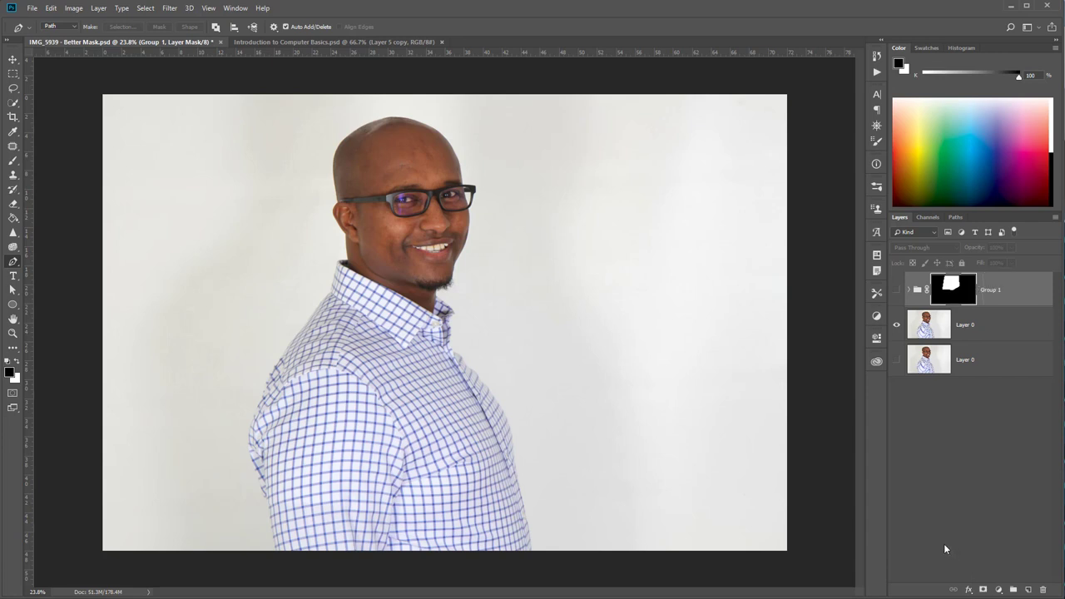
key(ctrl+z)
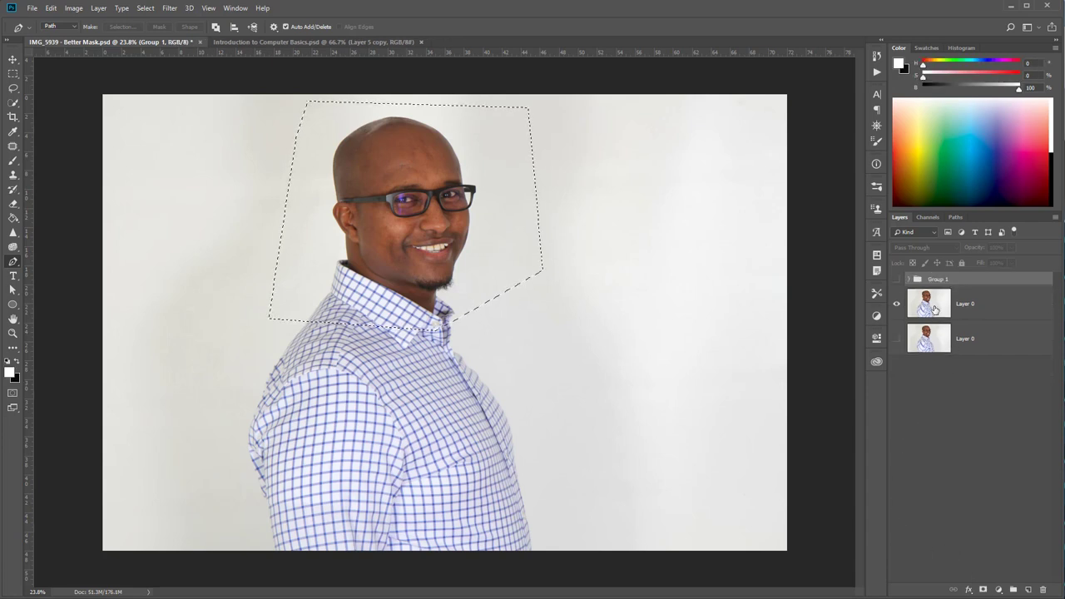
Step: Select the upper Layer 0 and deselect the head selection
click(936, 312)
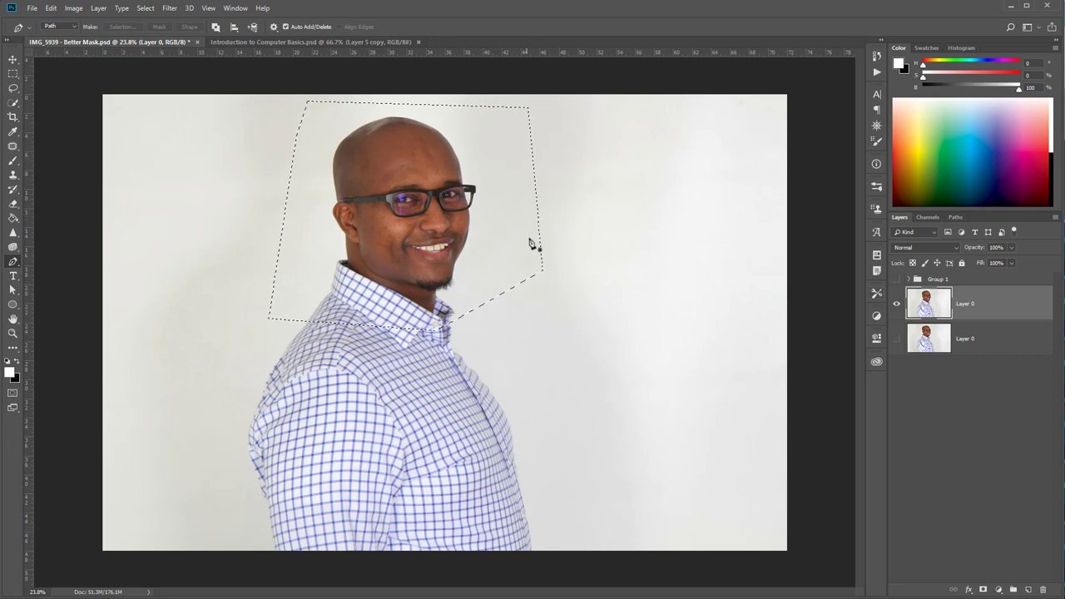
click(146, 7)
click(159, 28)
Step: Toggle Layer 0 and Group 1 visibility to compare the black-backed cutout with the original photo
click(896, 305)
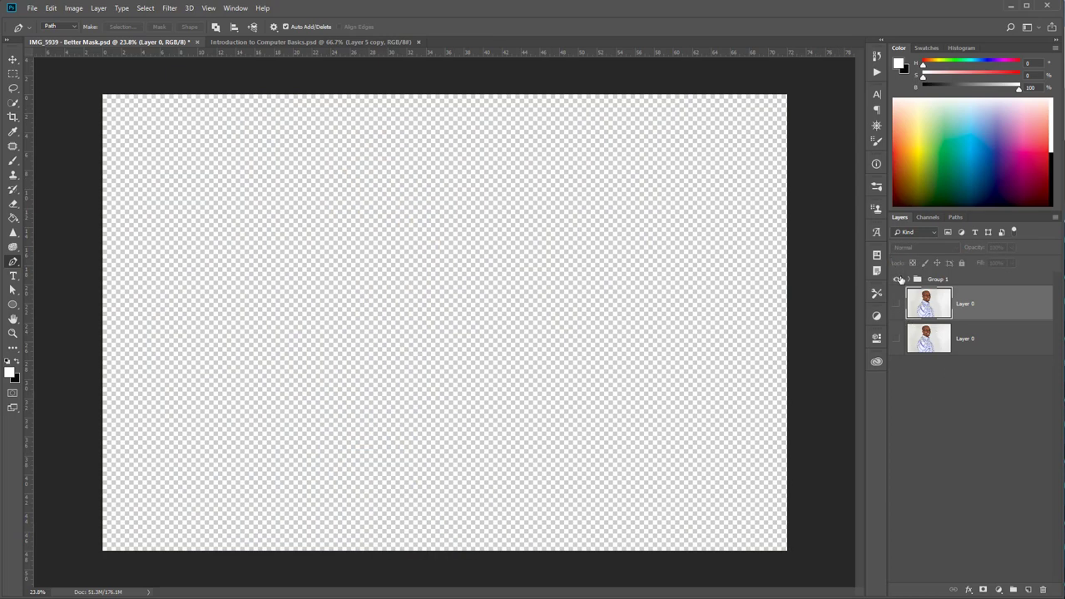
click(898, 280)
click(908, 280)
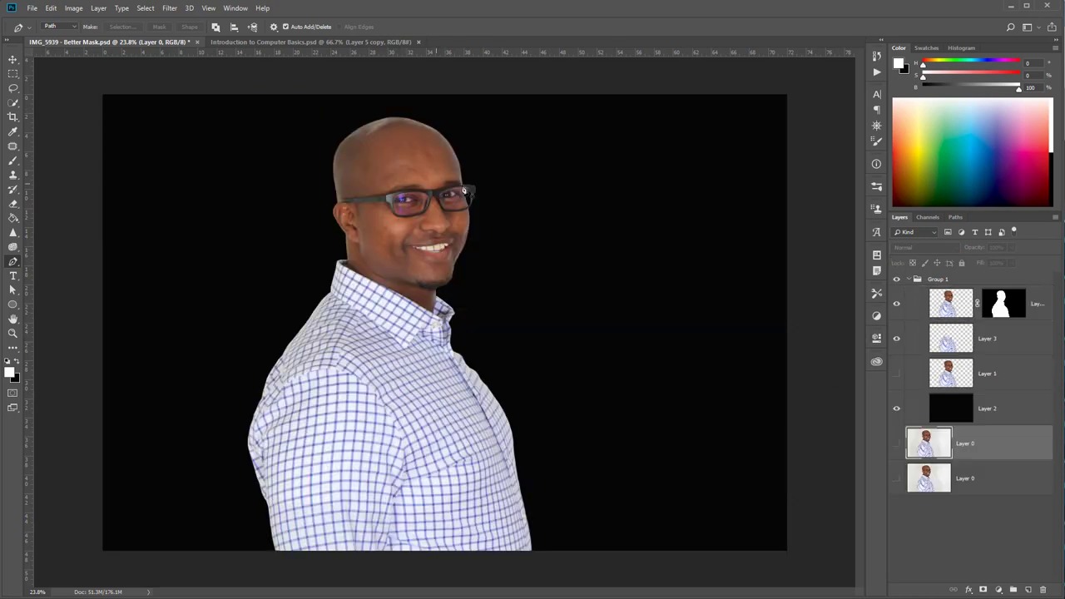
click(909, 280)
click(897, 305)
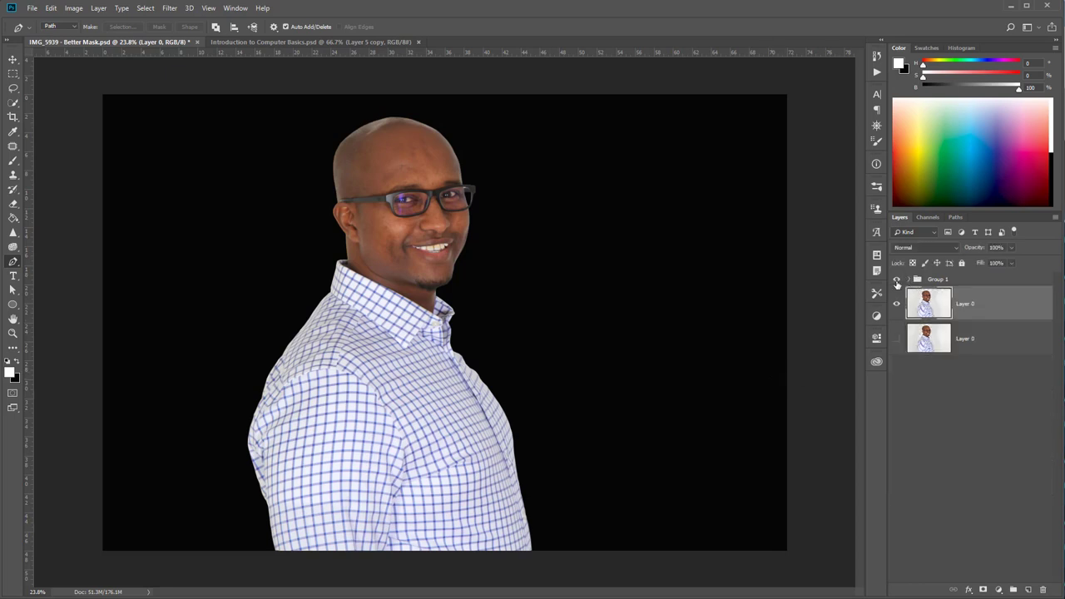
click(896, 280)
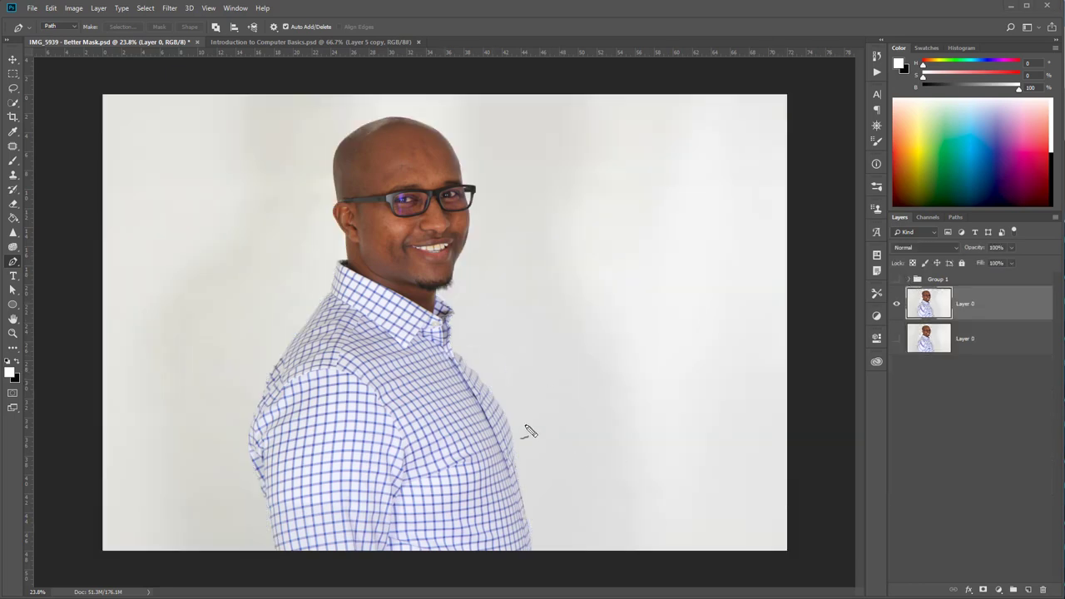
Step: Mark the shirt edges, show Group 1 again, and switch to the Introduction to Computer Basics thumbnail
drag(490, 395, 501, 422)
drag(522, 382, 541, 414)
click(896, 280)
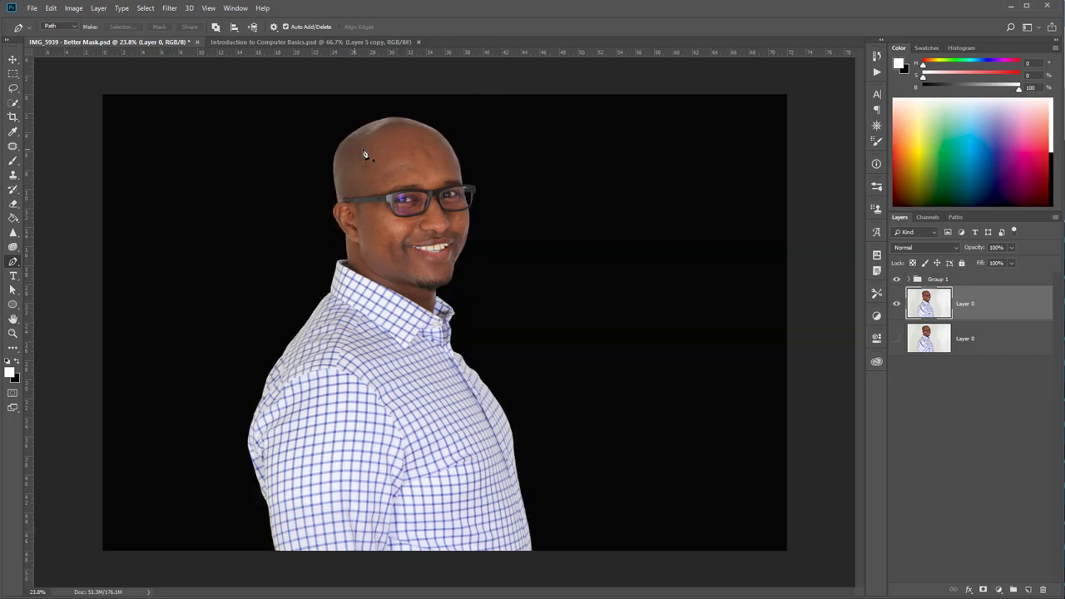
click(297, 40)
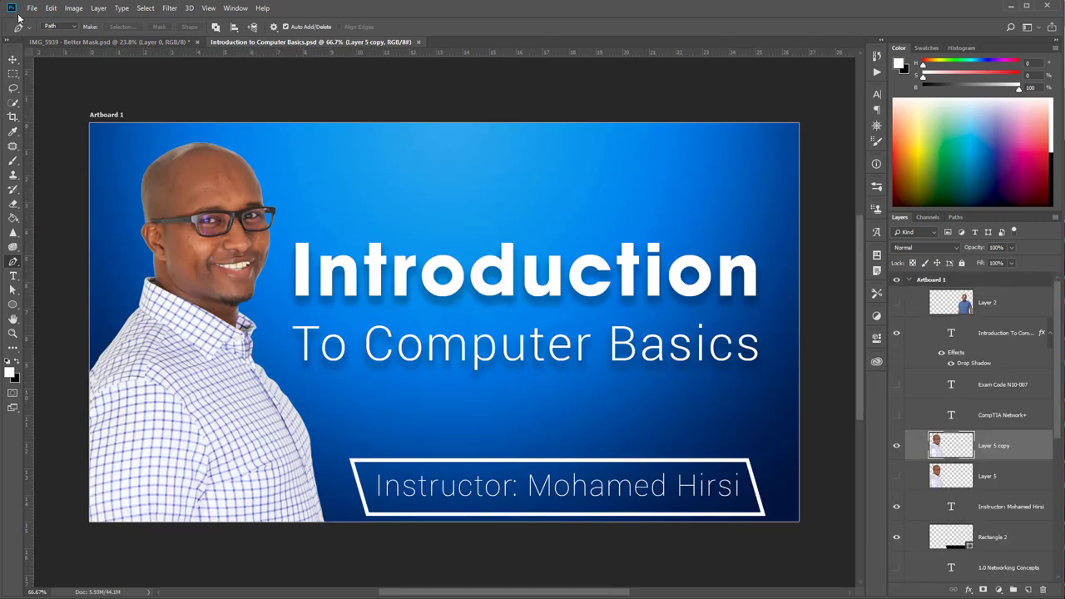
Step: Select the Move tool and return to IMG_5939 - Better Mask.psd
click(12, 60)
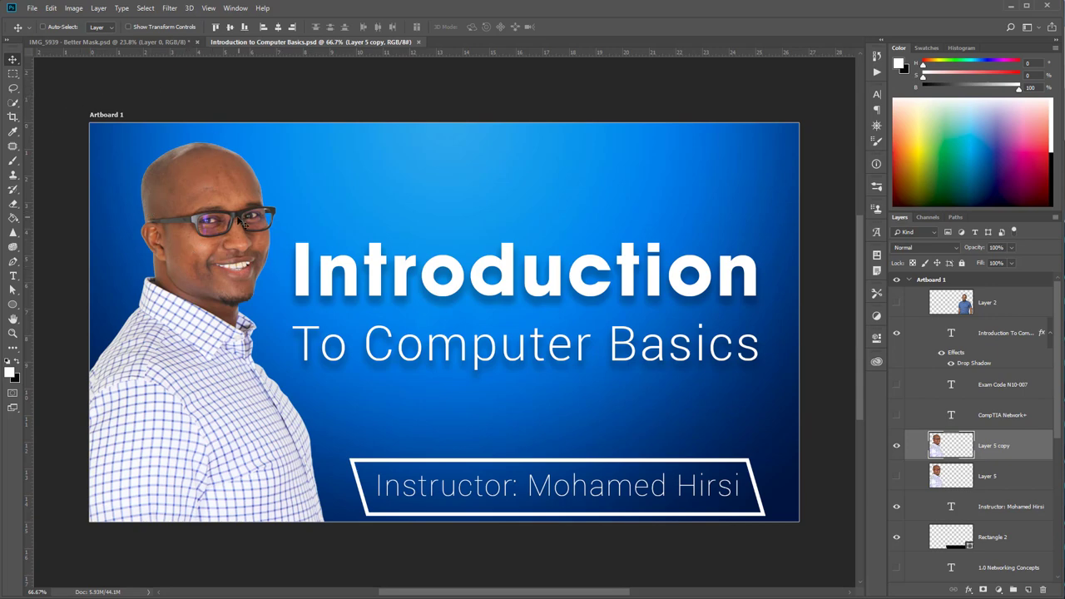
click(157, 41)
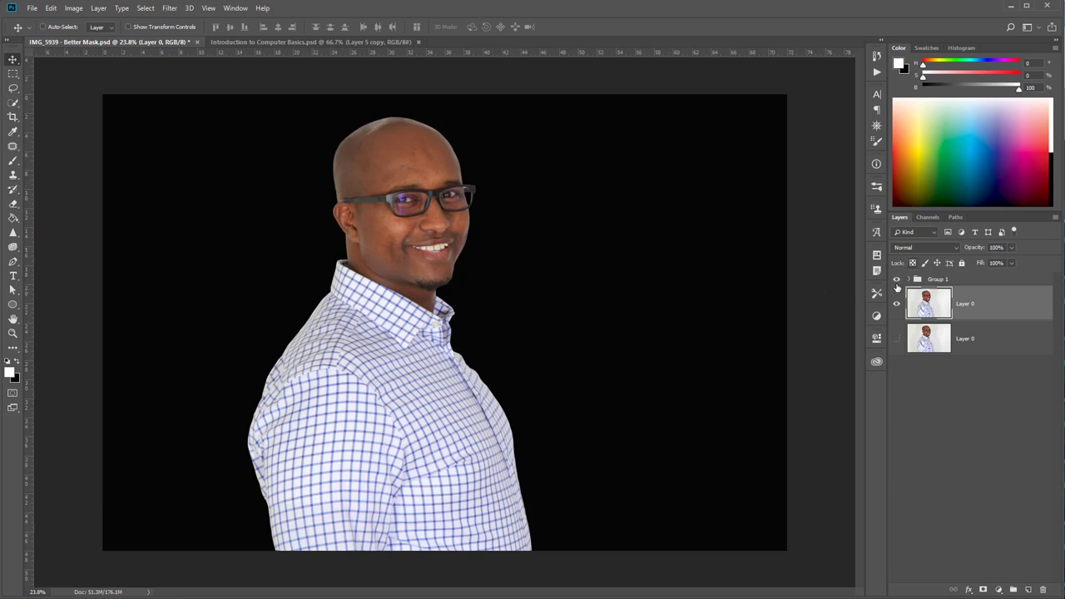
Step: Hide Group 1 and select the man with Quick Selection's Select Subject
click(897, 280)
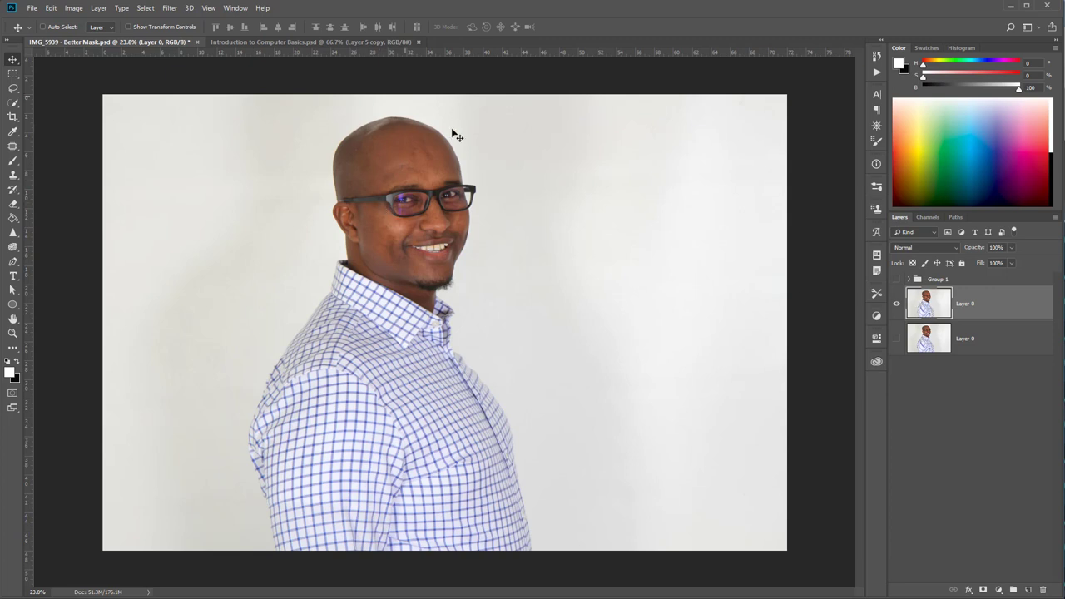
click(12, 103)
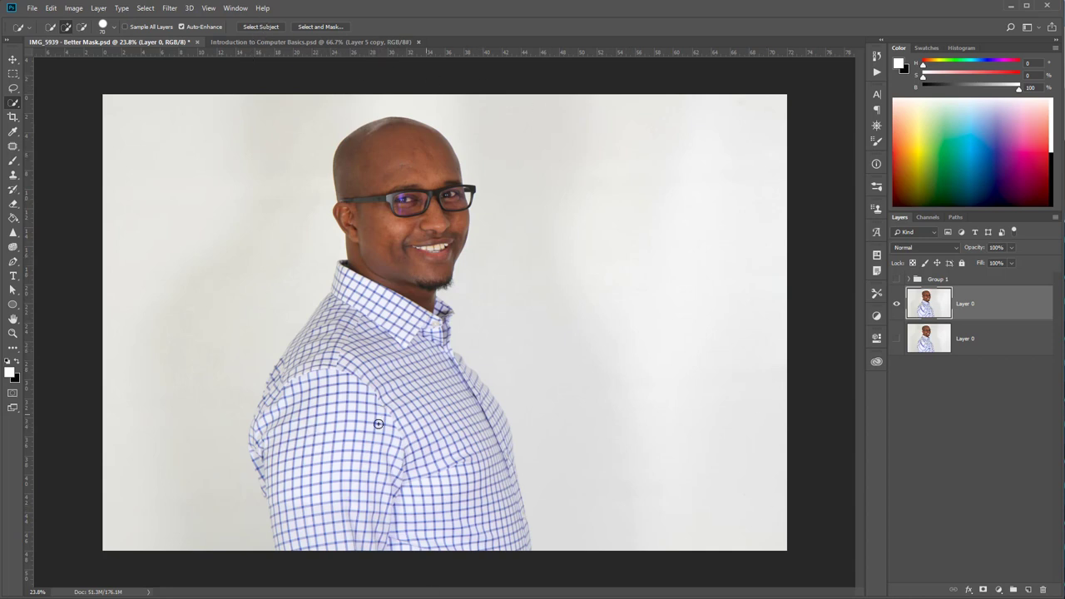
click(263, 28)
Step: Add empty Layer 4, mask the upper Layer 0 to the selected man, and select Layer 4
key(v)
key(x)
key(ctrl+shift+alt+n)
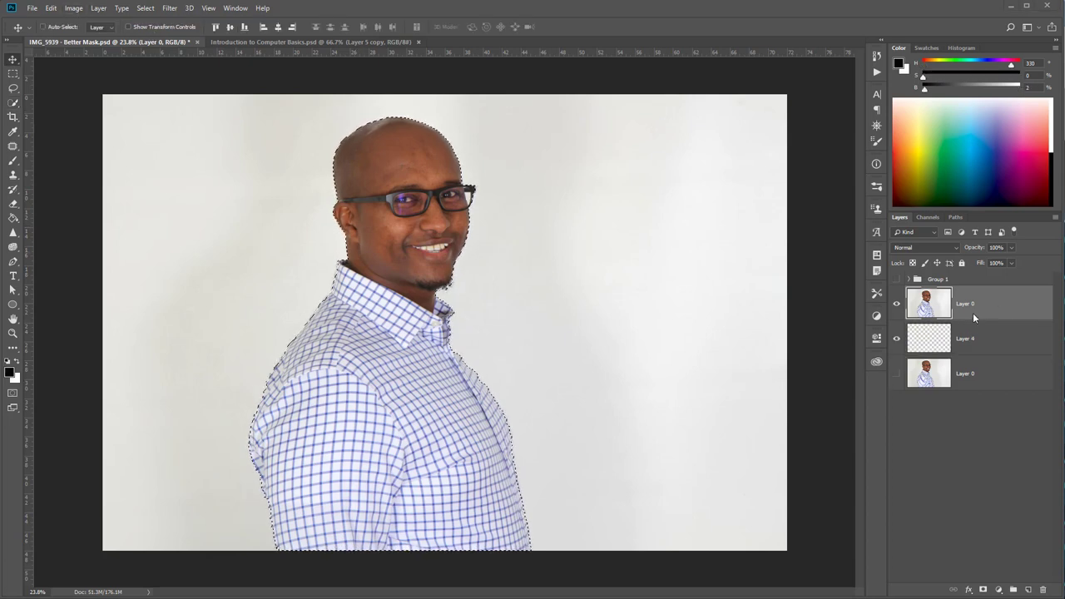
click(983, 589)
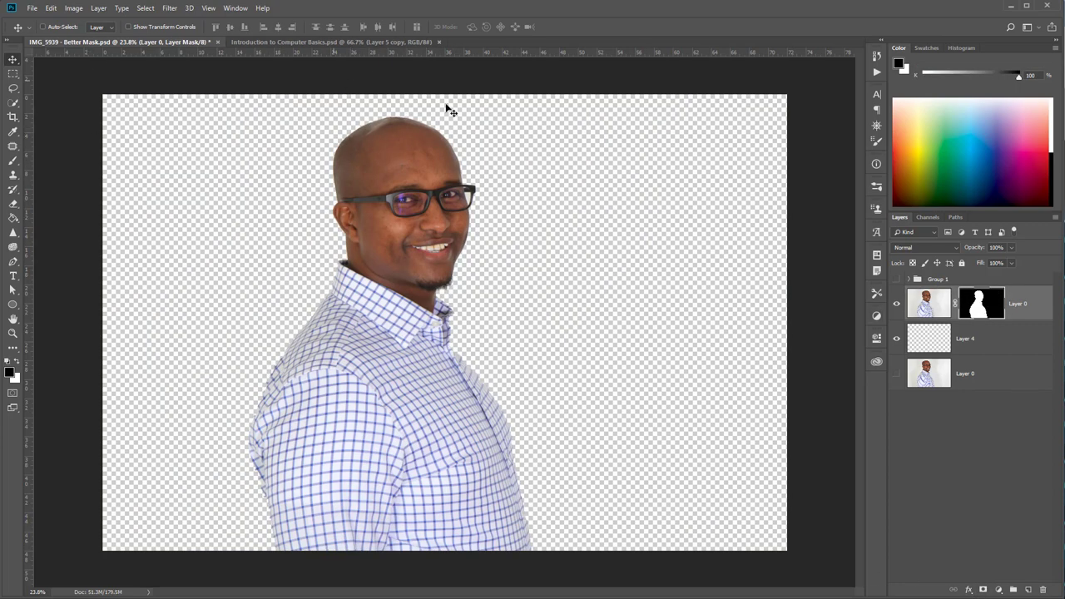
click(952, 339)
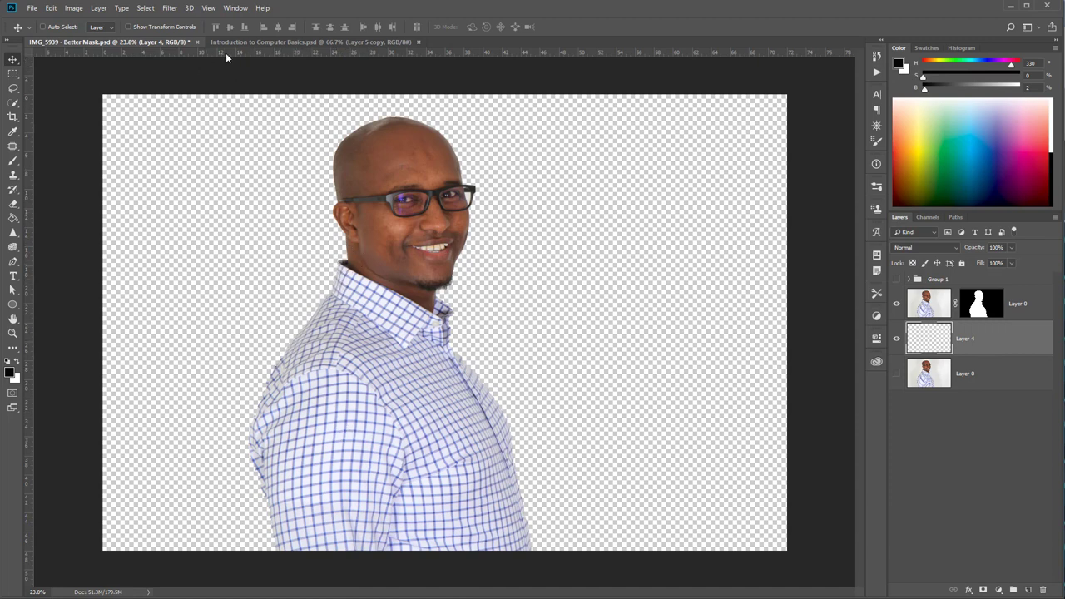
Step: Fill Layer 4 with black using the Paint Bucket to check the cutout's chin and neck edges
click(13, 219)
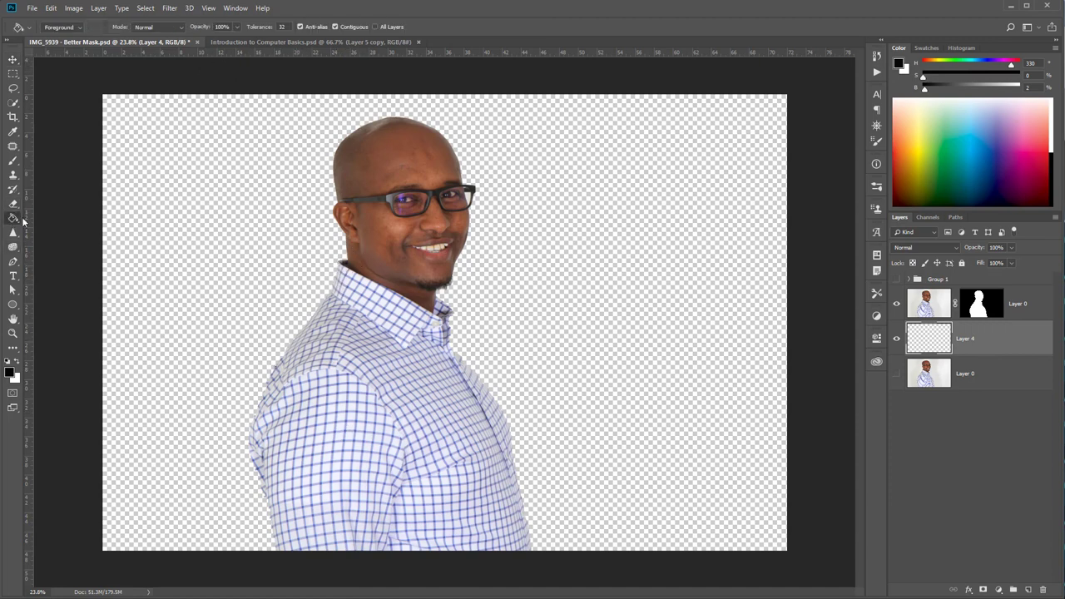
click(164, 200)
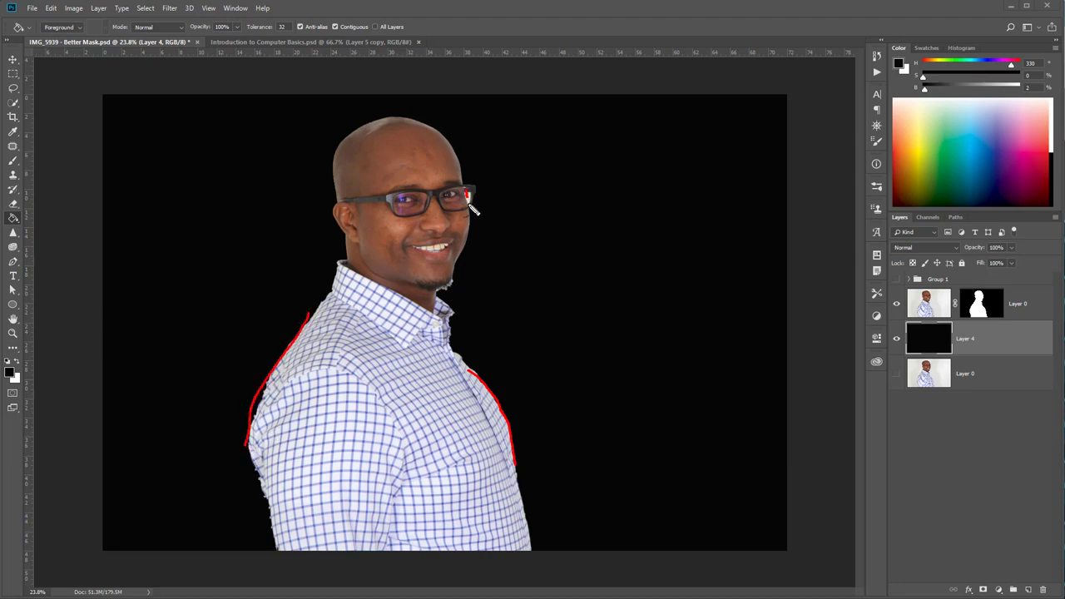
drag(454, 278, 423, 292)
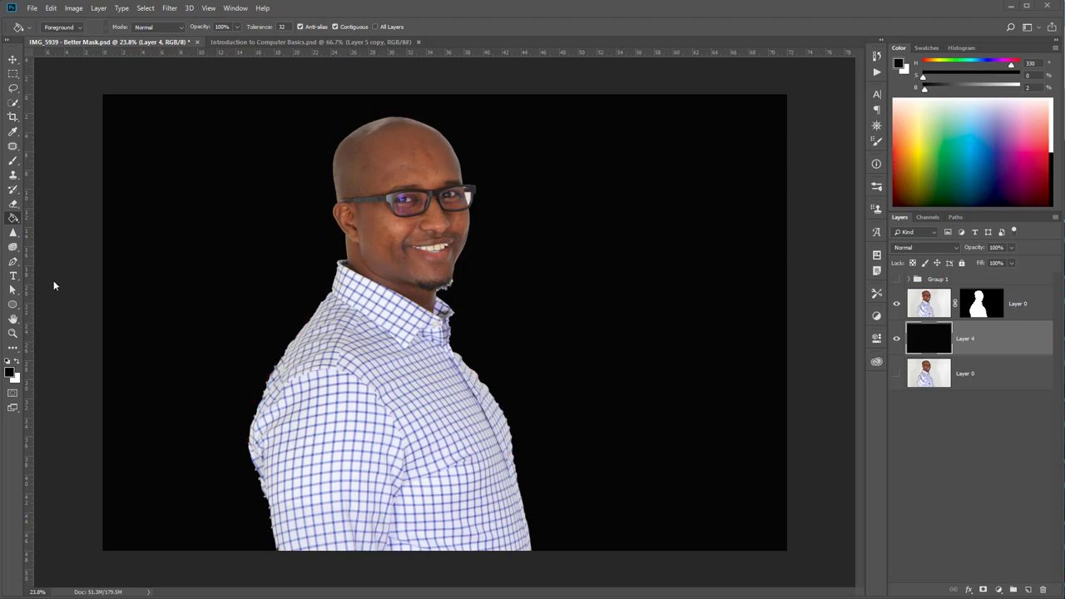
click(13, 333)
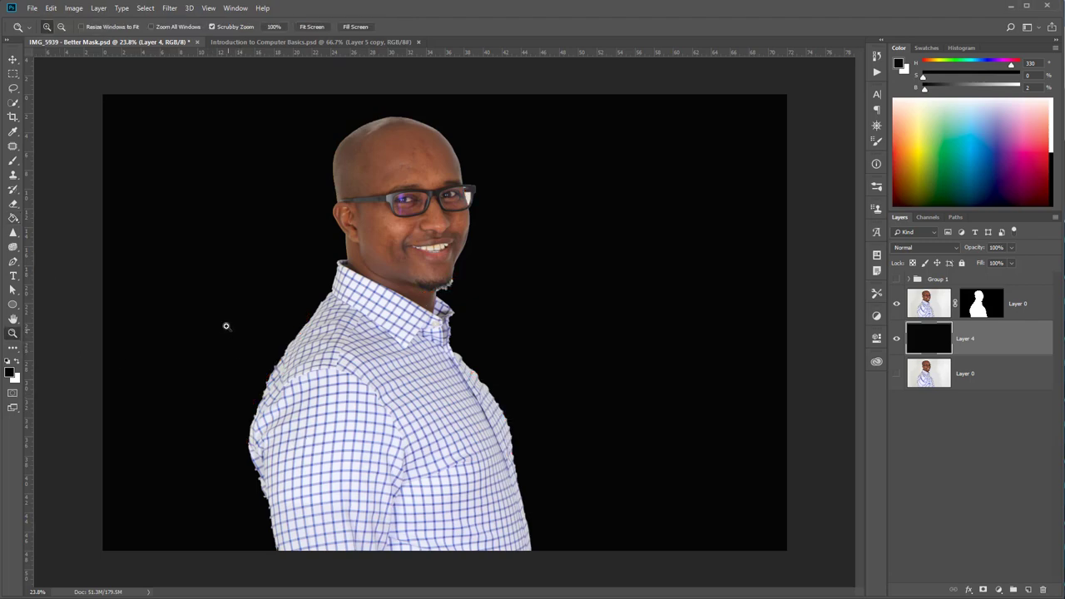
Step: Zoom into the left shoulder, hide black Layer 4, and inspect the cutout layer's mask options
mouse_move(224, 326)
mouse_down()
mouse_move(374, 468)
mouse_move(242, 364)
mouse_move(254, 375)
mouse_move(428, 379)
mouse_up()
scroll(426, 372, down, 2)
scroll(423, 360, down, 1)
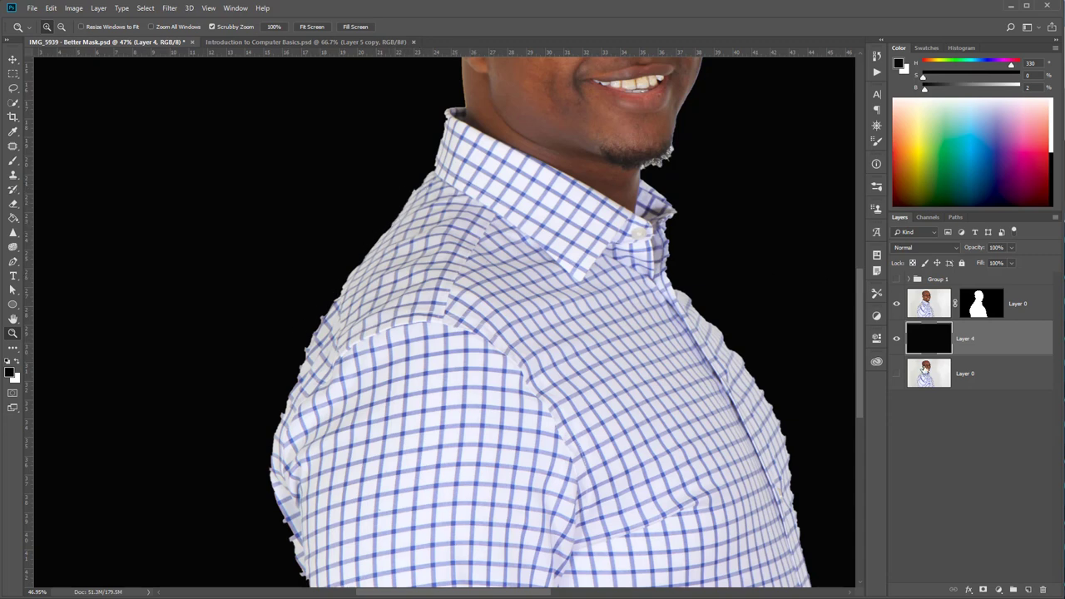
click(902, 341)
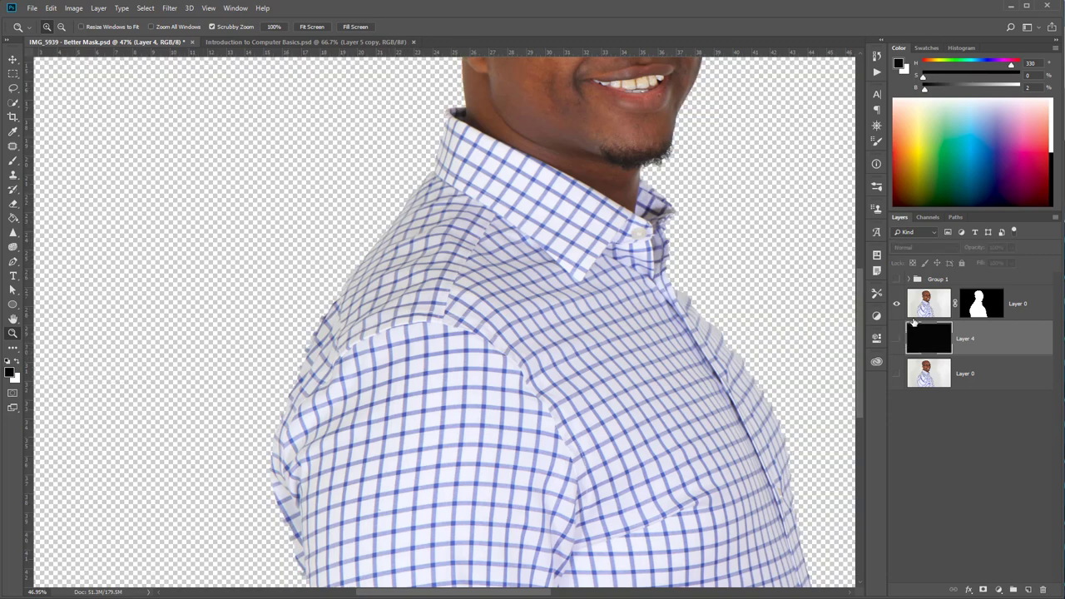
click(975, 304)
right_click(978, 303)
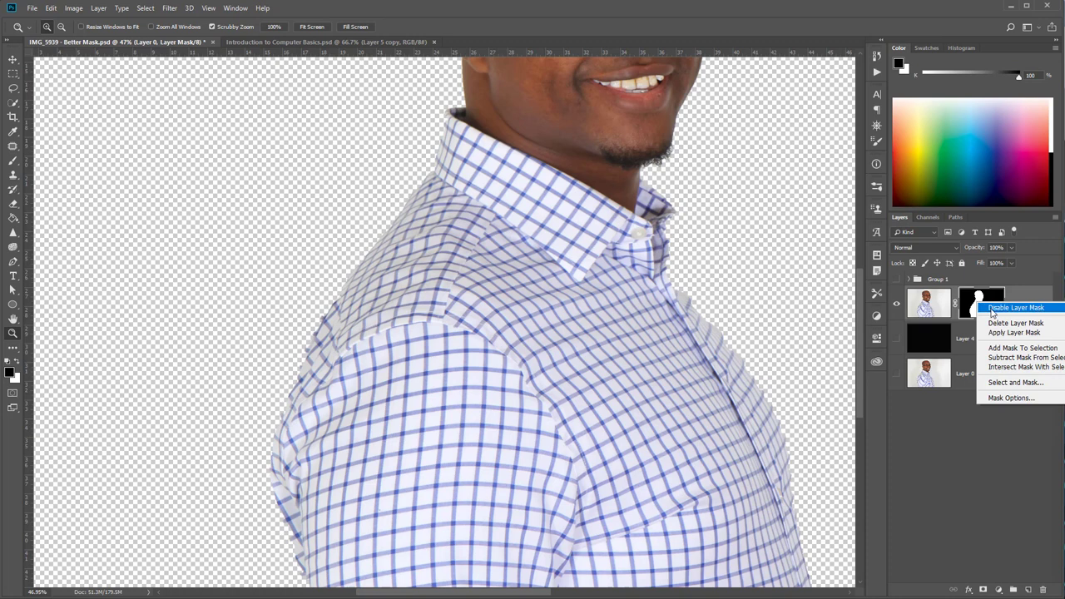
click(505, 107)
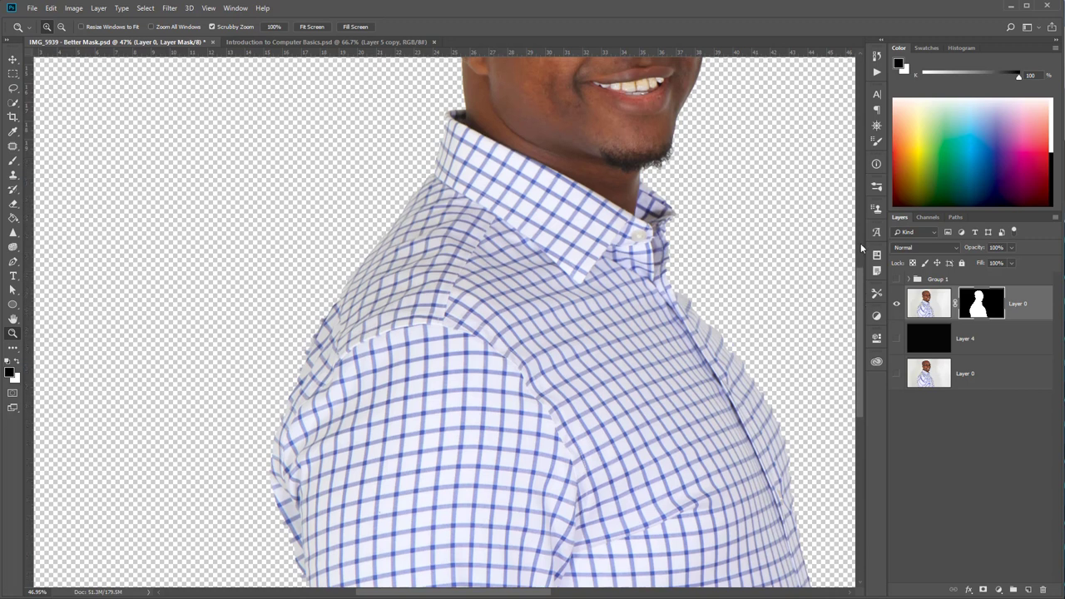
Step: Scroll the Layers panel and fit the whole image on screen
drag(864, 304, 862, 208)
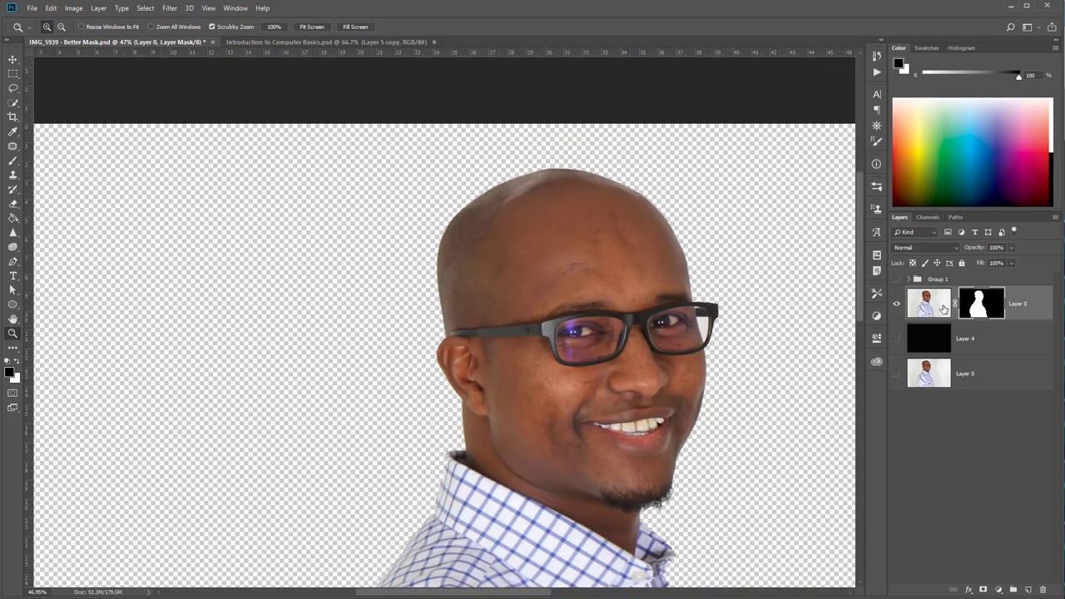
scroll(711, 420, down, 2)
right_click(506, 388)
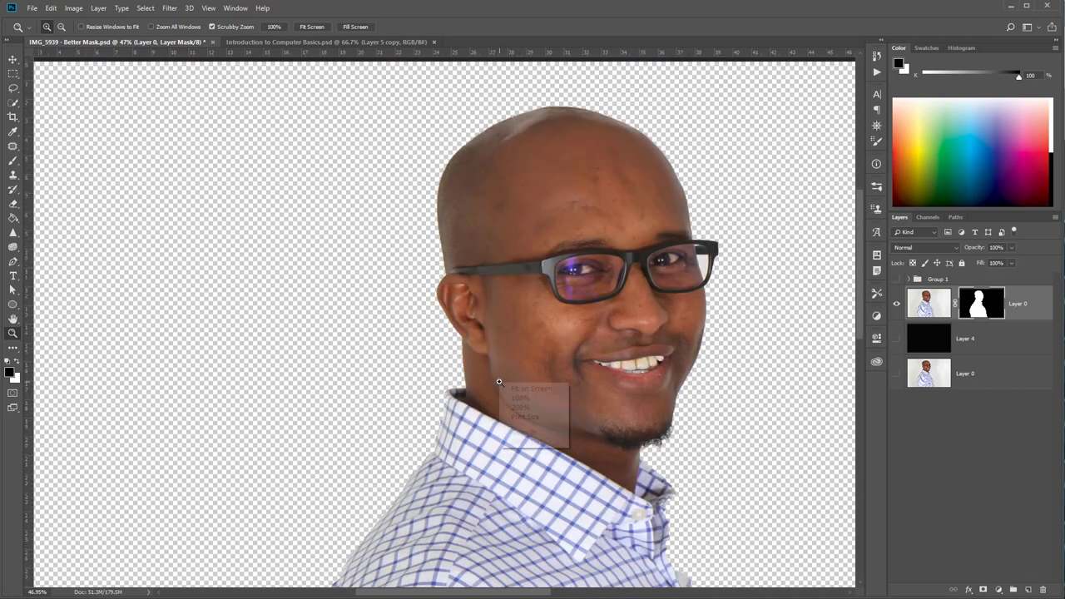
click(530, 388)
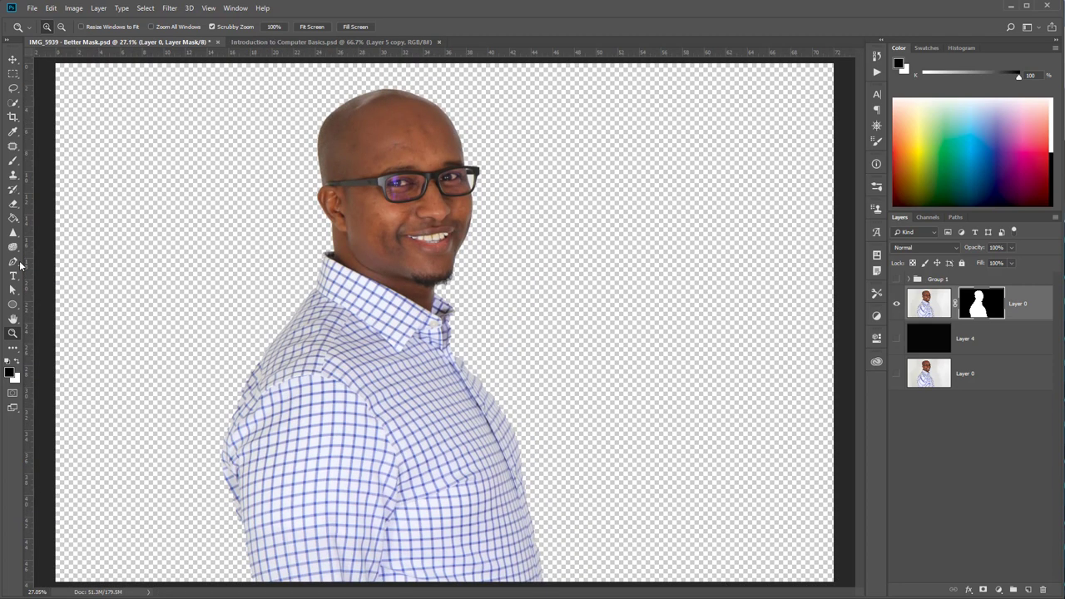
click(14, 261)
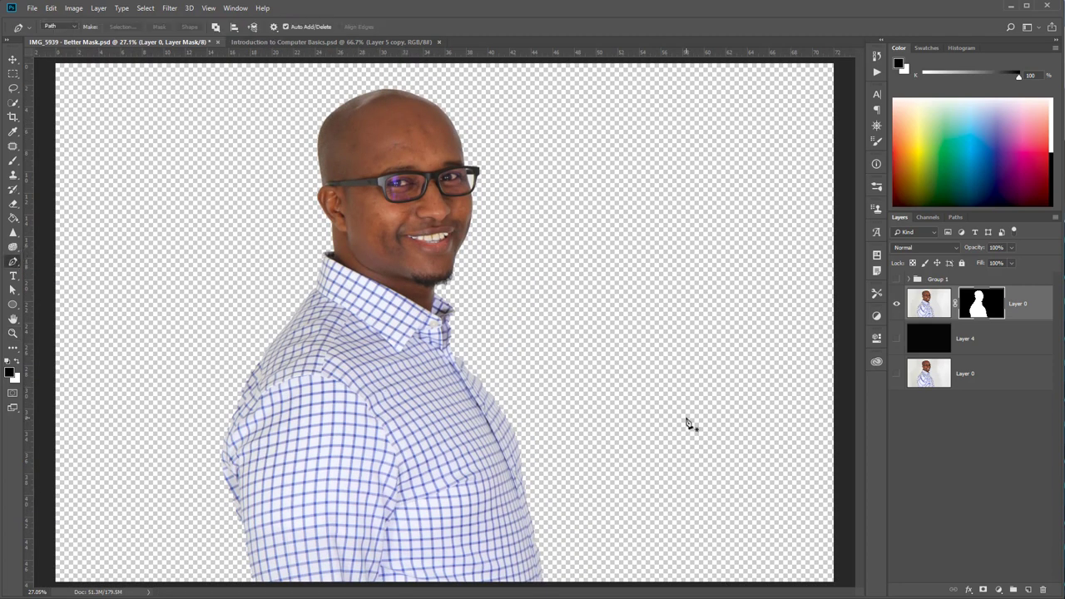
Step: Show the original photo layer, hide the masked cutout, and duplicate the original photo layer
click(932, 309)
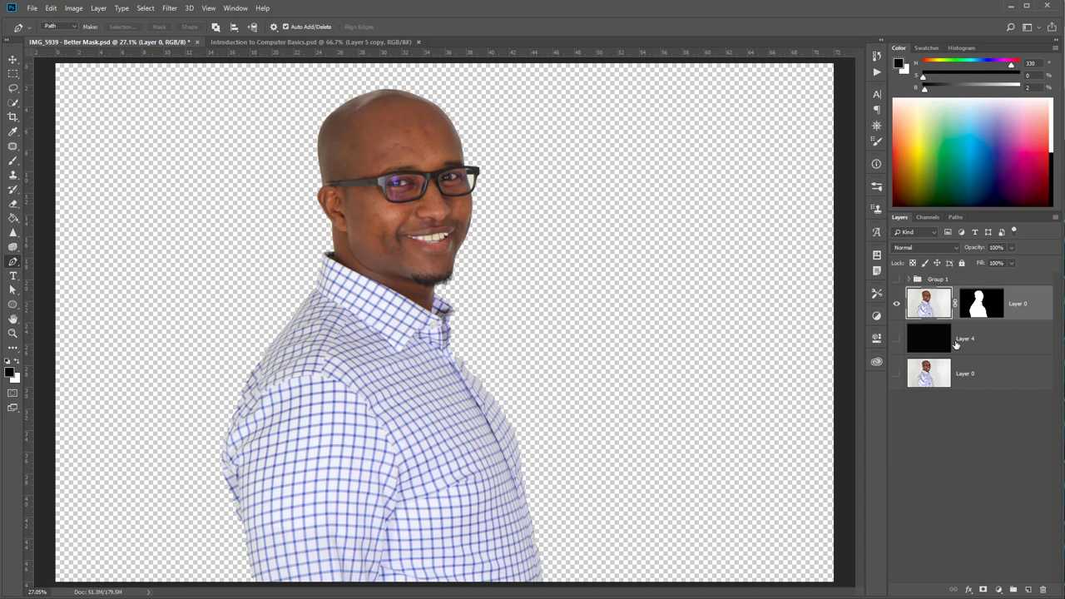
click(897, 376)
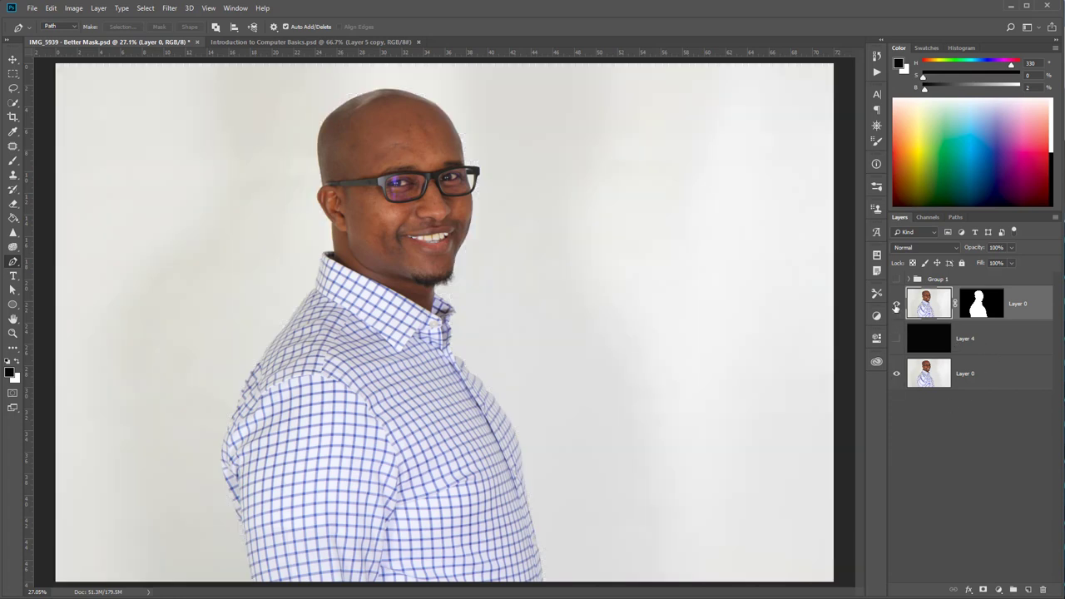
click(896, 304)
click(941, 385)
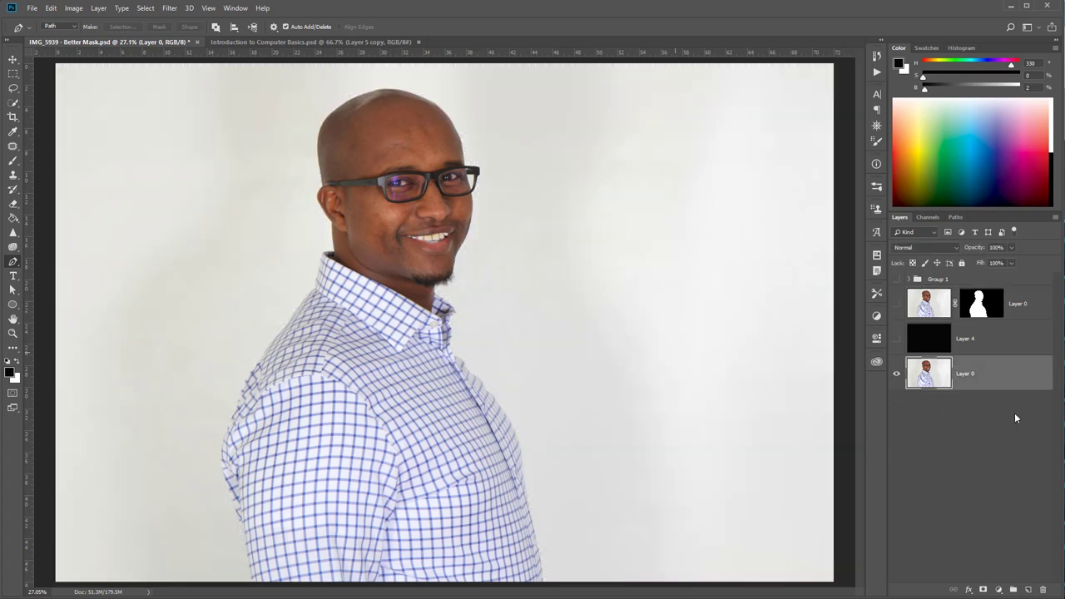
right_click(976, 378)
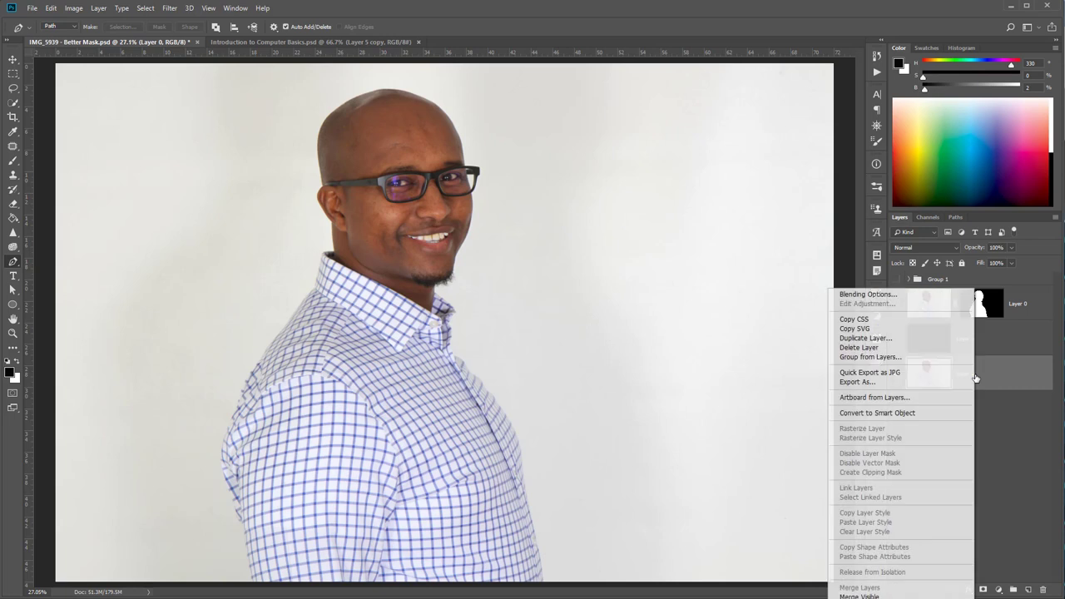
click(895, 341)
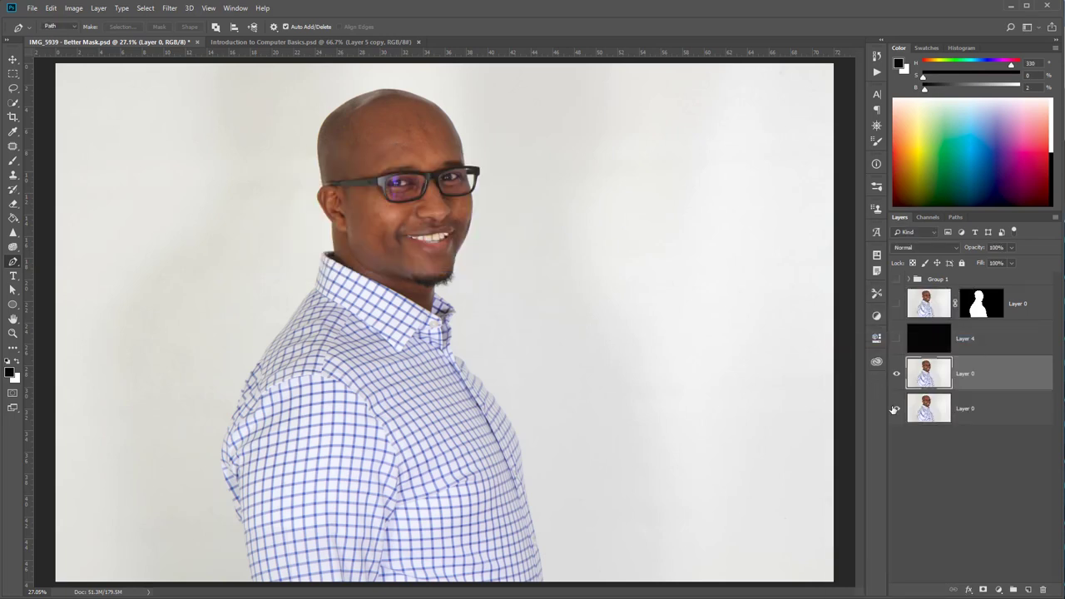
Step: Zoom into the lower right shirt and place pen anchors up its edge from the bottom
click(13, 332)
mouse_move(512, 559)
mouse_down()
mouse_move(539, 574)
mouse_move(544, 427)
mouse_up()
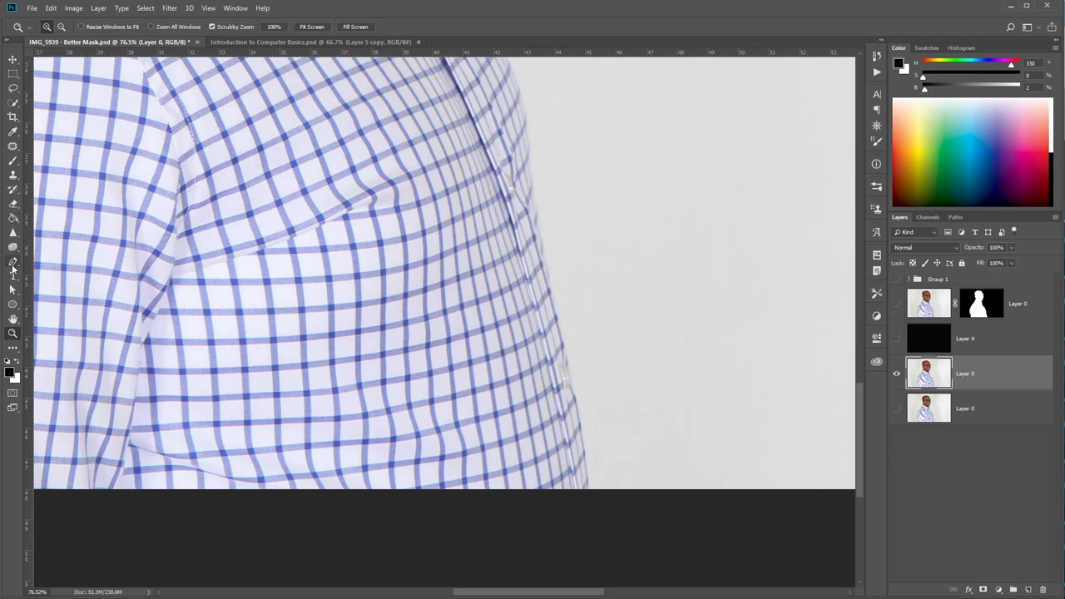
click(13, 261)
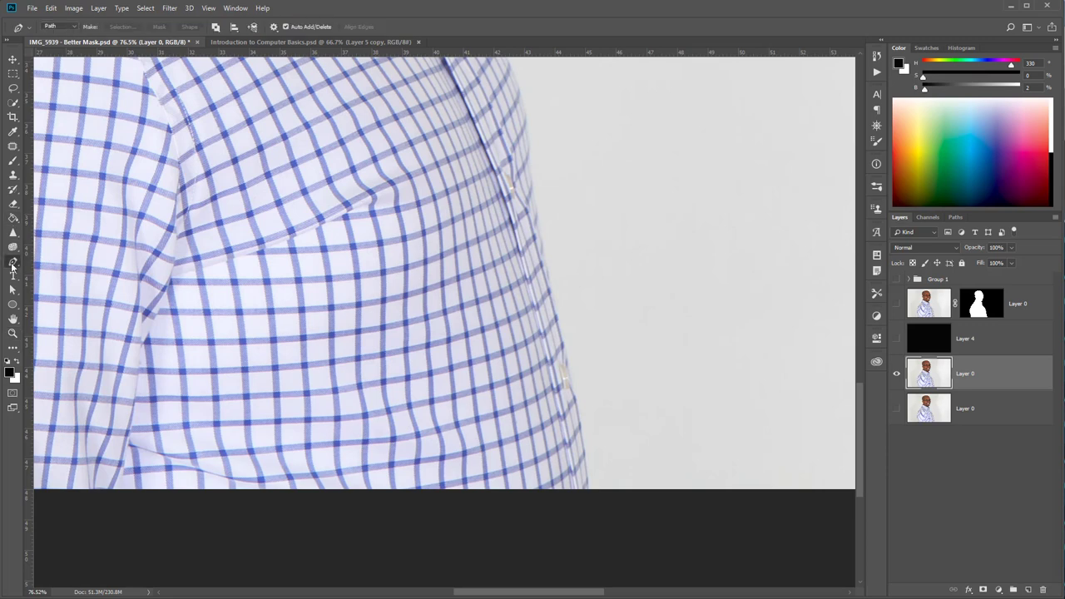
click(590, 487)
click(584, 460)
click(581, 424)
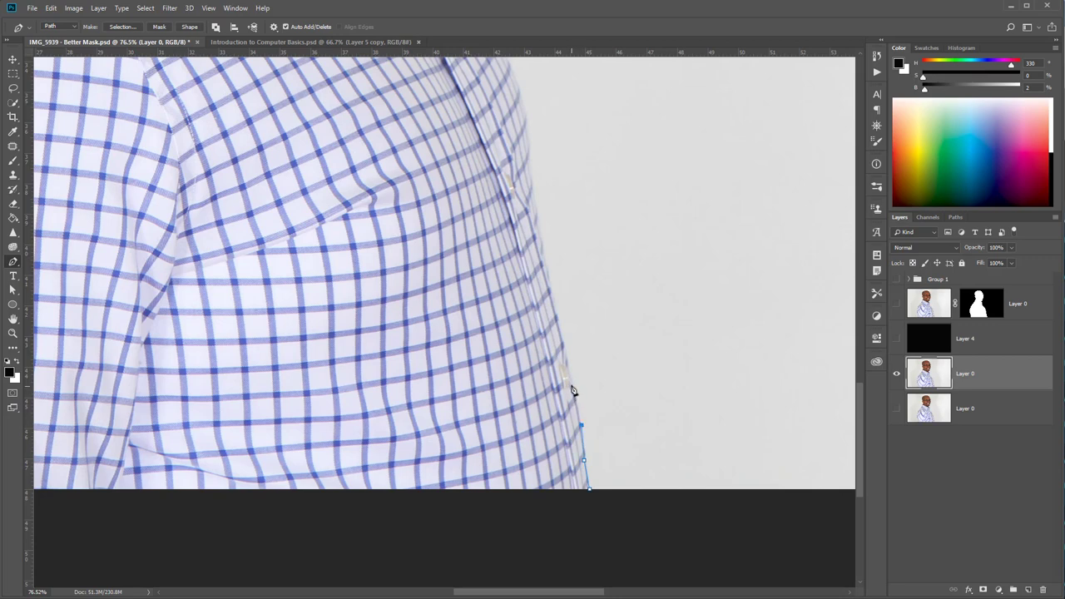
click(573, 384)
click(565, 342)
click(507, 197)
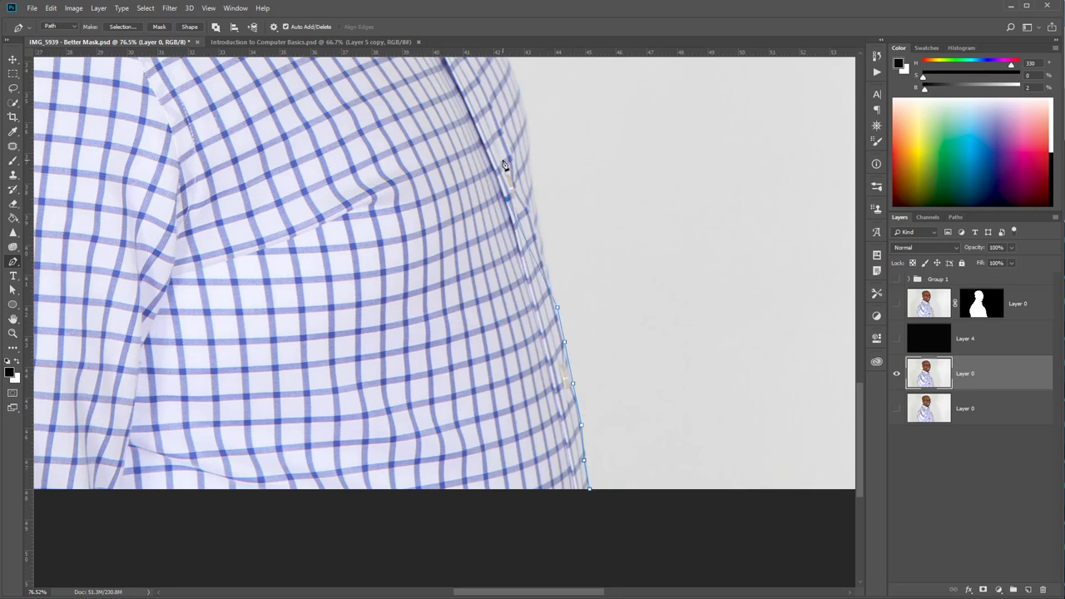
click(507, 98)
Step: Undo the misplaced top anchors, zoom closer, and continue the path up the shirt edge
key(ctrl+z)
key(ctrl+z)
click(14, 335)
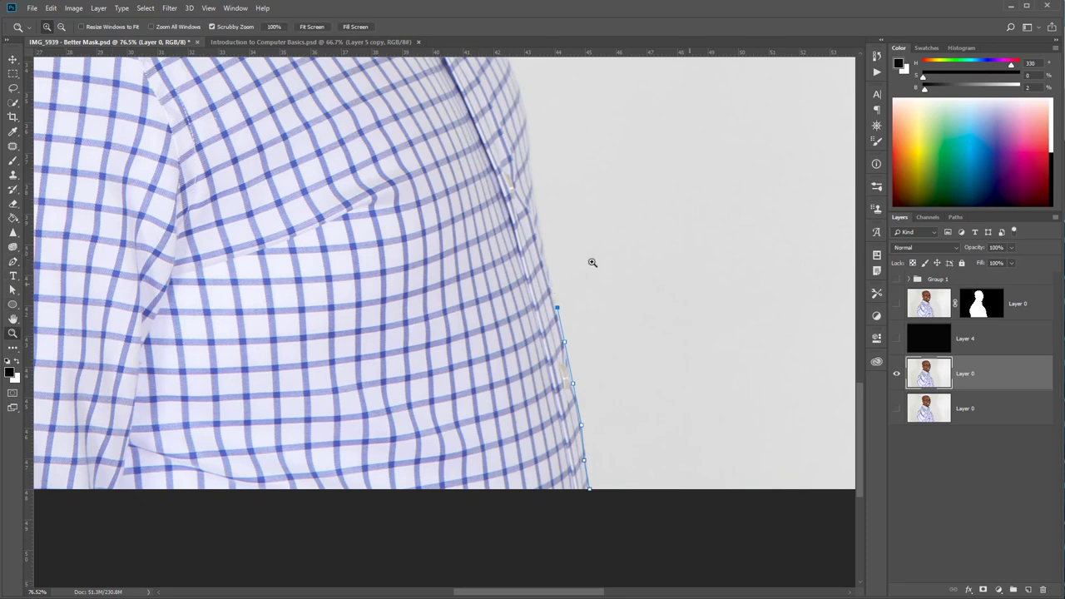
mouse_move(555, 266)
mouse_down()
mouse_move(592, 298)
mouse_move(546, 294)
mouse_move(574, 292)
mouse_up()
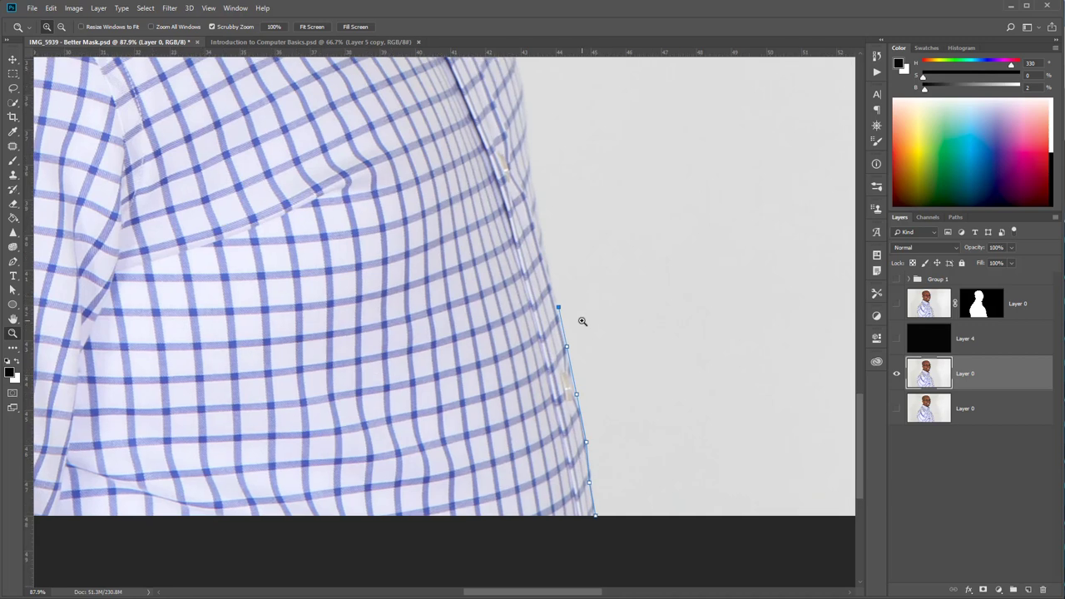
click(12, 261)
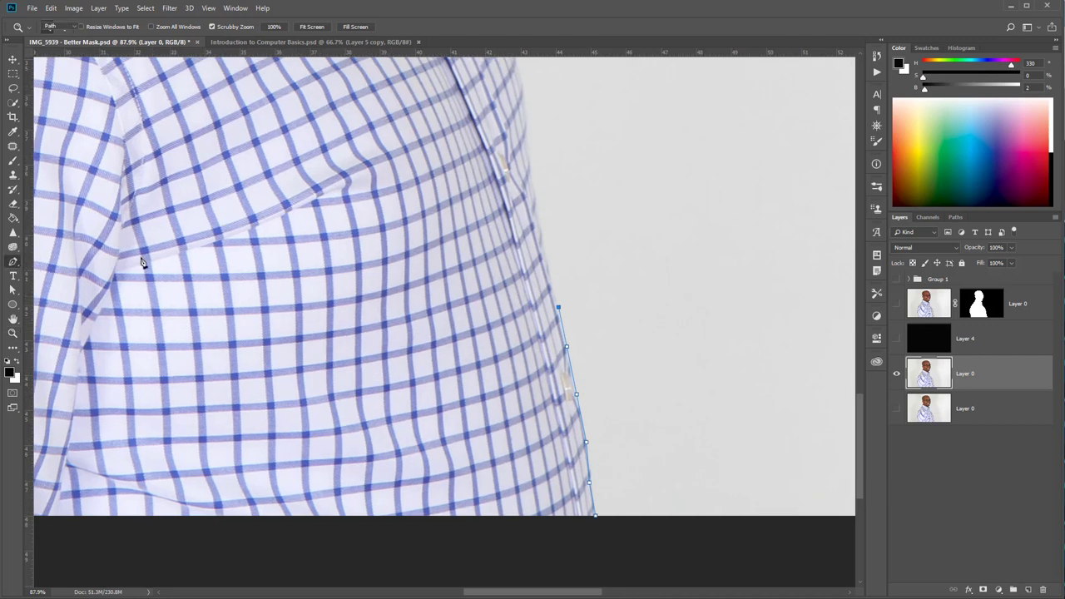
click(549, 269)
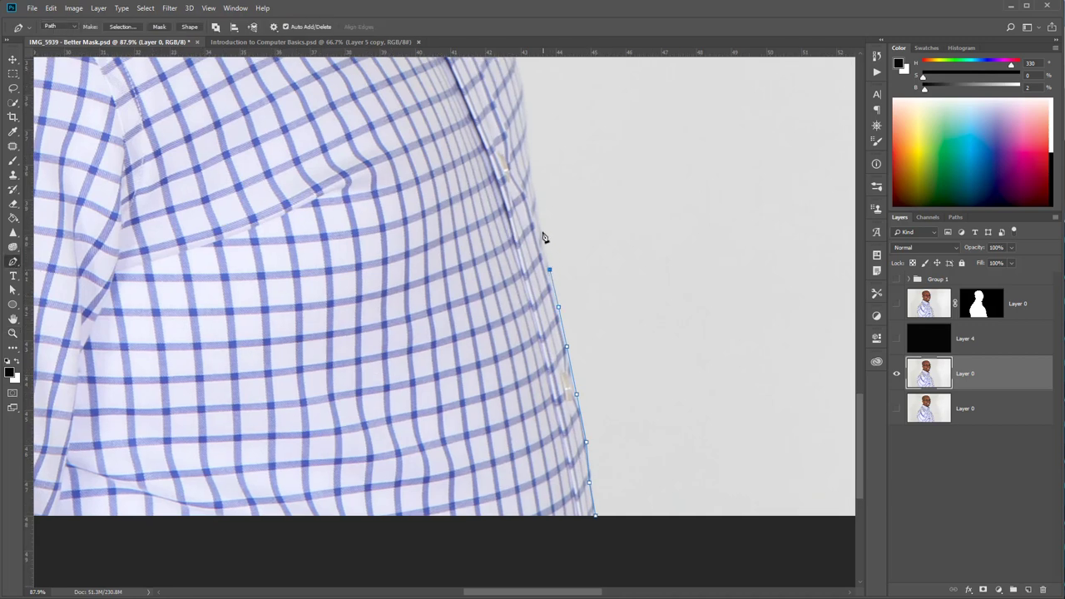
click(542, 233)
Step: Add pen anchors up the shirt's right edge toward the shoulder
scroll(687, 319, up, 1)
scroll(646, 338, up, 2)
click(535, 326)
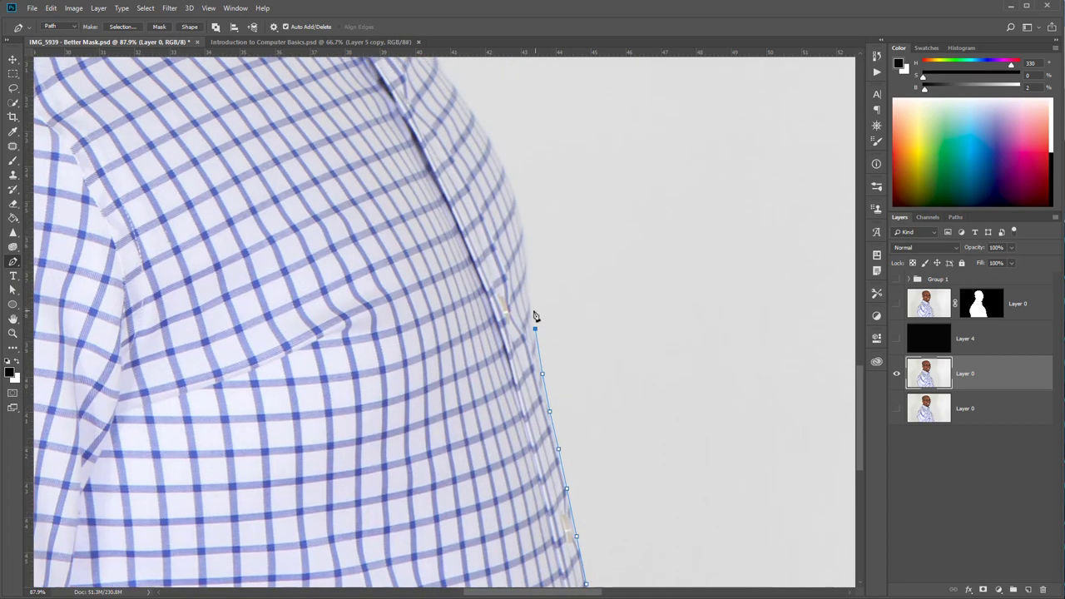
click(533, 308)
click(529, 282)
click(526, 251)
click(524, 224)
click(517, 199)
click(510, 177)
click(497, 156)
click(491, 139)
Step: Trace the pen path over the shoulder curve to just below the collar
scroll(490, 156, up, 5)
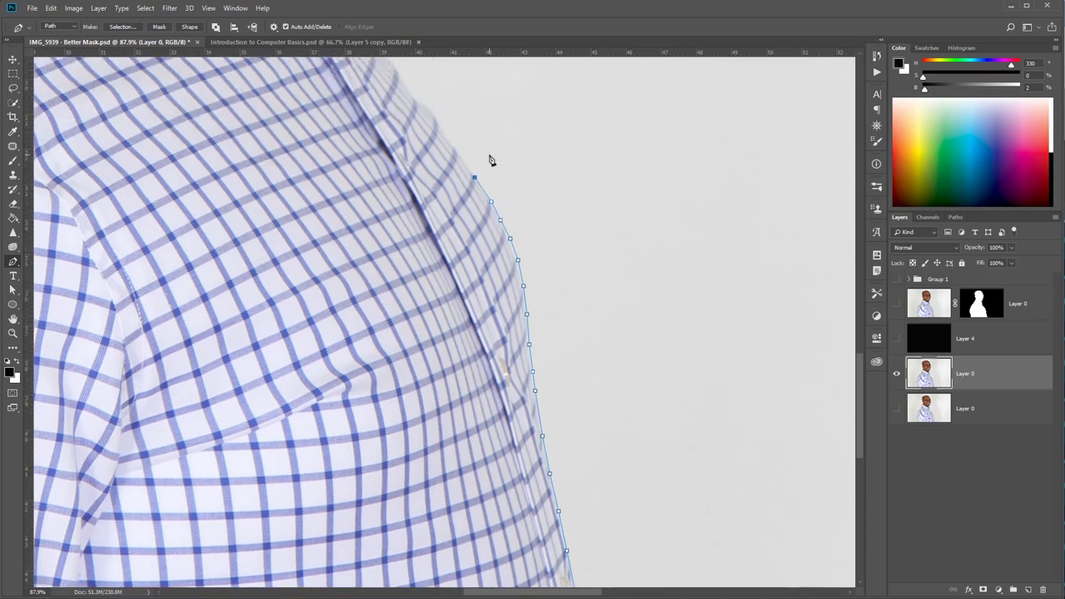
click(457, 244)
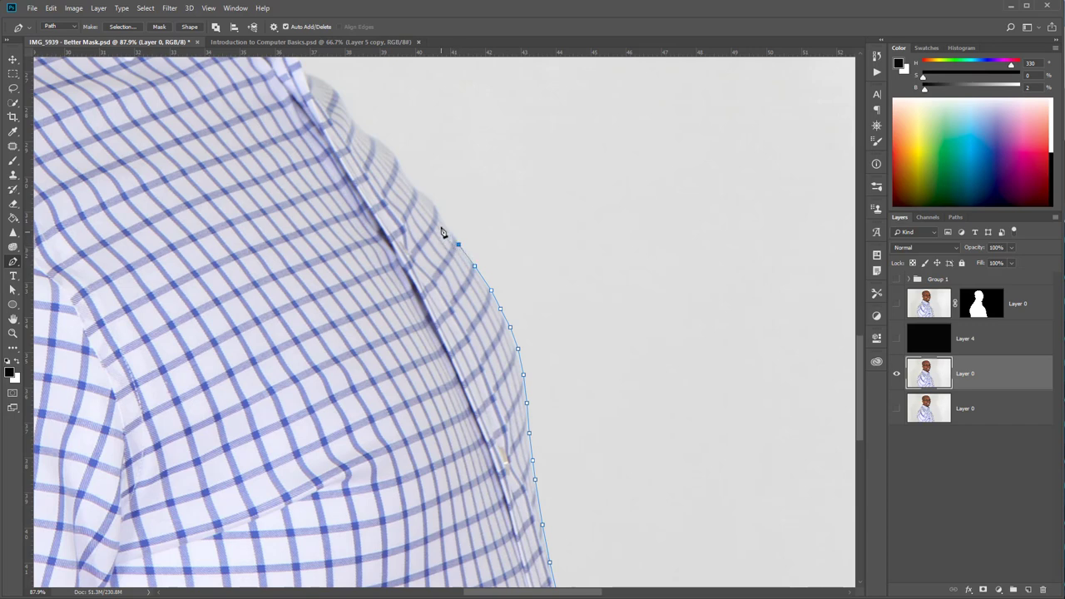
click(437, 210)
click(430, 198)
click(422, 192)
click(401, 163)
click(392, 154)
click(372, 136)
click(348, 105)
click(325, 81)
click(315, 76)
Step: Trace the path up the collar's outer edge to its tip
scroll(369, 170, up, 4)
click(304, 206)
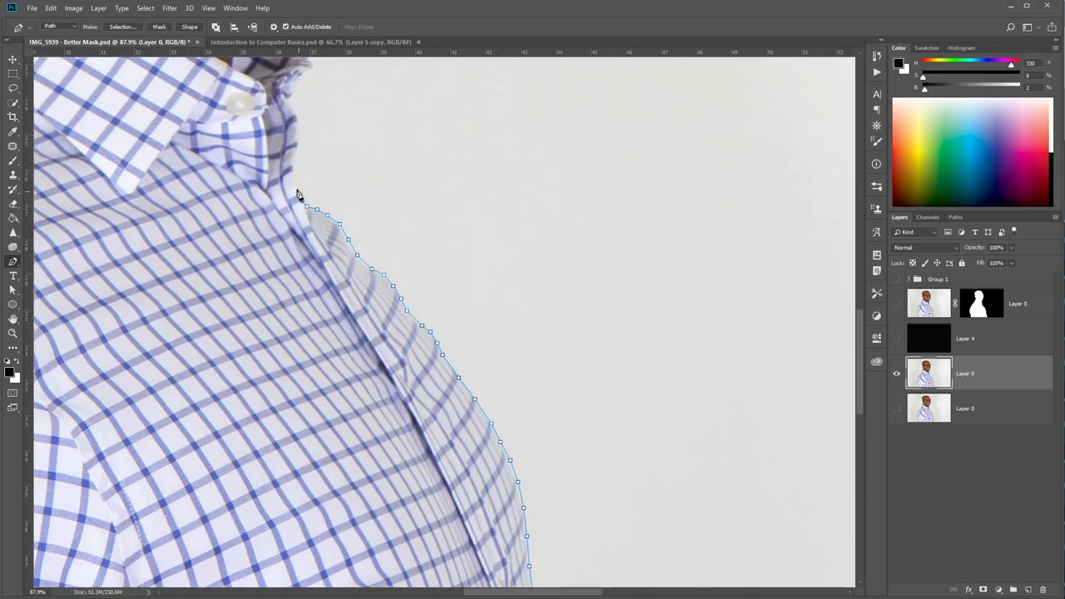
click(299, 191)
click(292, 176)
click(294, 147)
click(297, 132)
click(296, 117)
click(286, 98)
click(293, 89)
click(301, 77)
click(307, 58)
Step: Run the path left along the collar's top edge past the neck
scroll(341, 166, up, 3)
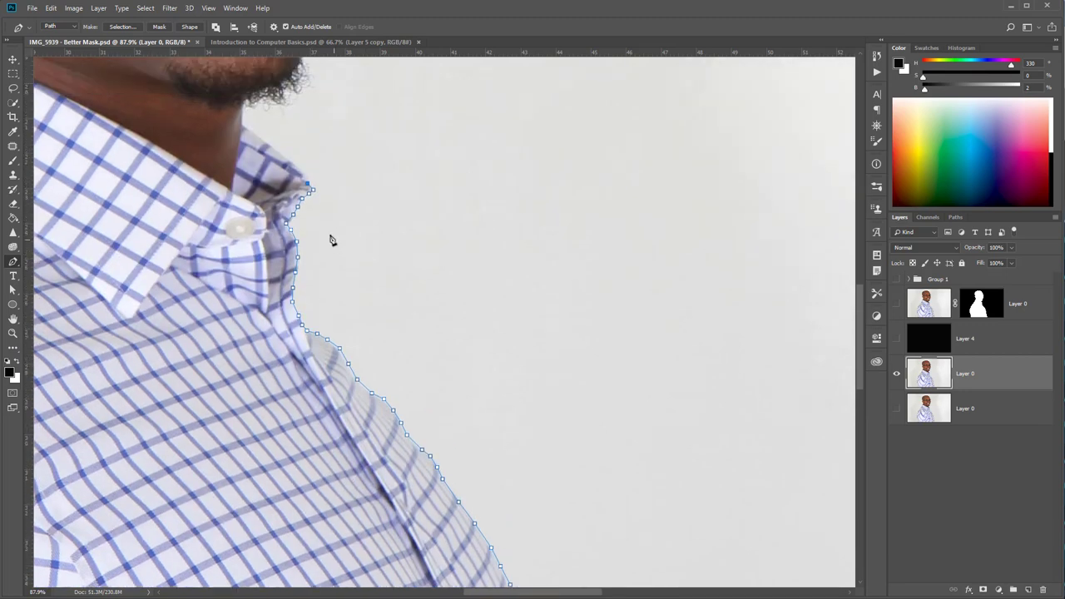
click(277, 149)
click(234, 178)
click(207, 178)
click(178, 157)
click(140, 136)
click(90, 109)
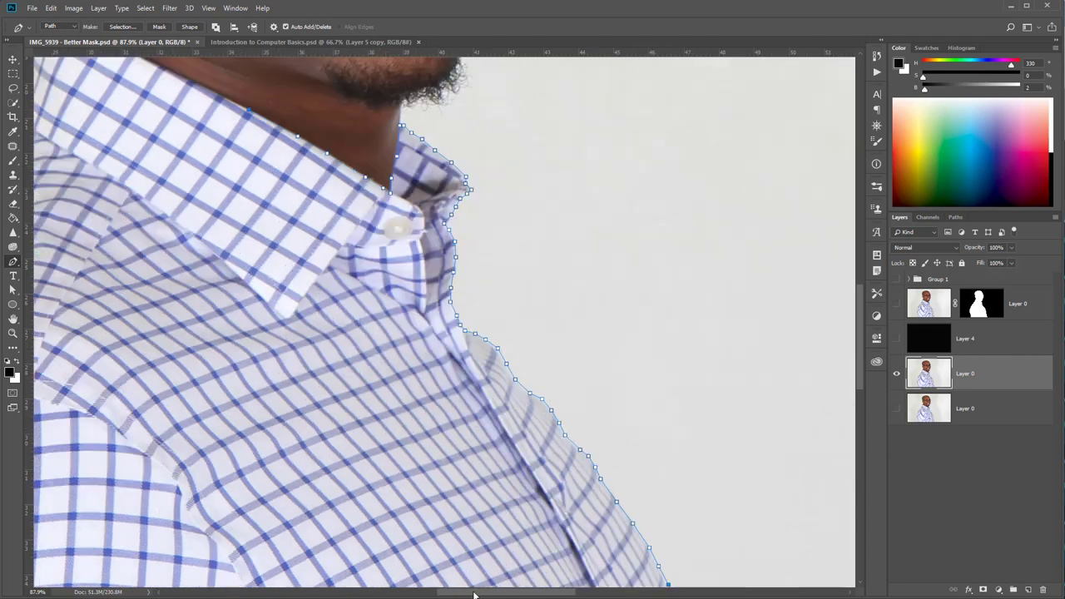
Step: Trace the collar edge up to its back tip, ending with a curved point
drag(510, 594, 461, 594)
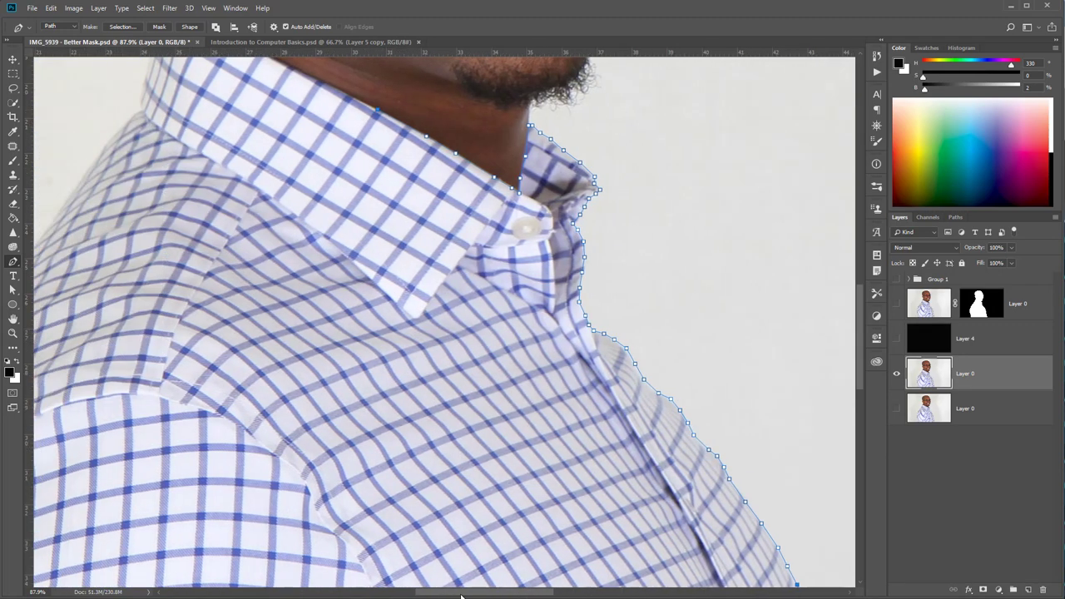
scroll(363, 216, up, 3)
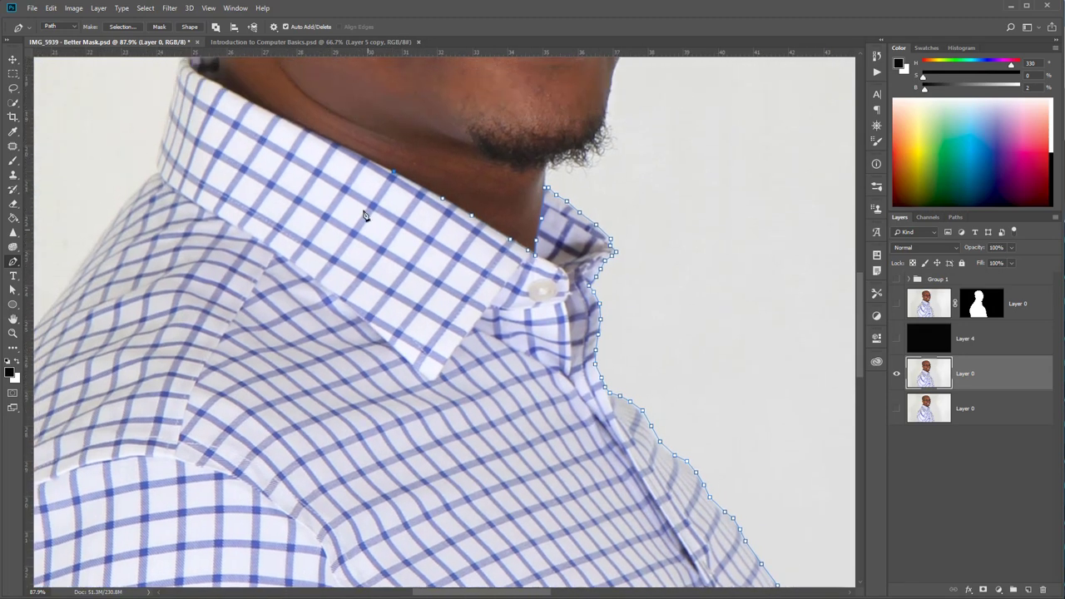
click(336, 144)
click(292, 122)
click(248, 101)
click(216, 84)
scroll(217, 125, up, 1)
scroll(217, 129, up, 1)
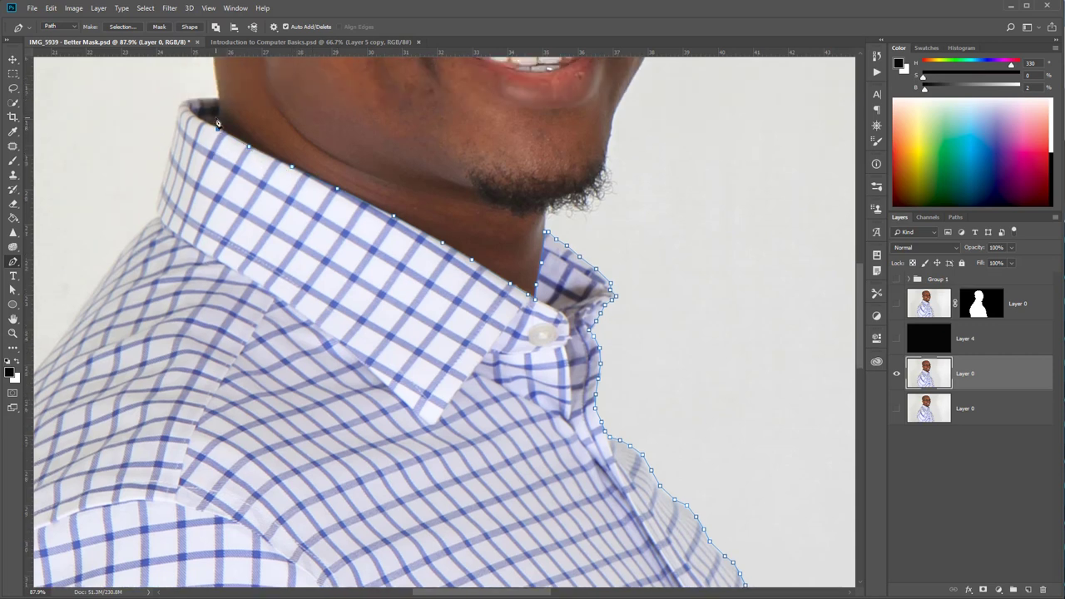
drag(217, 125, 219, 119)
Step: Wrap the path around the collar's left tip and down its left edge
click(186, 101)
click(178, 109)
click(170, 137)
key(ctrl+z)
click(169, 154)
click(157, 190)
click(155, 204)
click(149, 219)
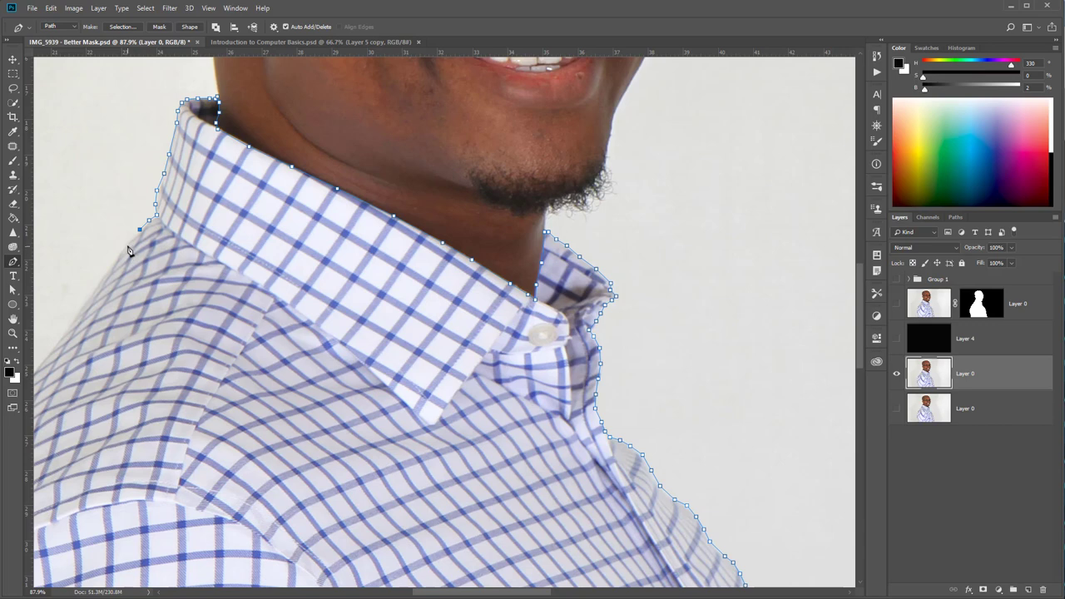
Step: Extend the outline down the left shoulder slope
click(127, 244)
click(100, 278)
click(81, 308)
scroll(453, 590, left, 2)
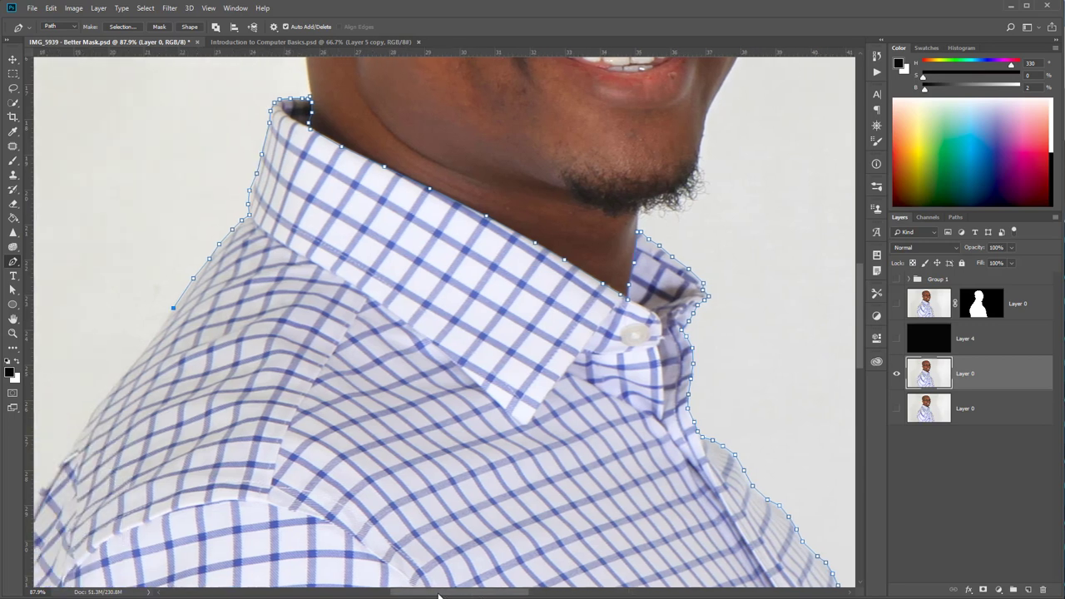
scroll(439, 328, left, 4)
scroll(441, 333, down, 2)
Step: Continue the outline down the left shoulder edge, re-placing one misplaced point
scroll(442, 340, down, 1)
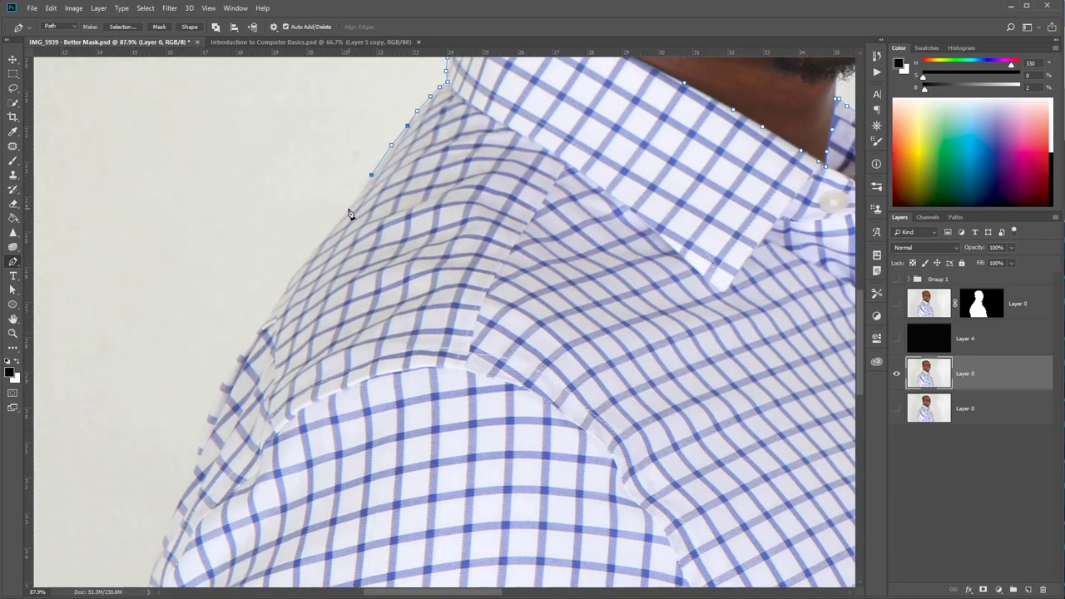
click(348, 208)
click(318, 245)
click(288, 280)
click(270, 307)
scroll(258, 351, down, 2)
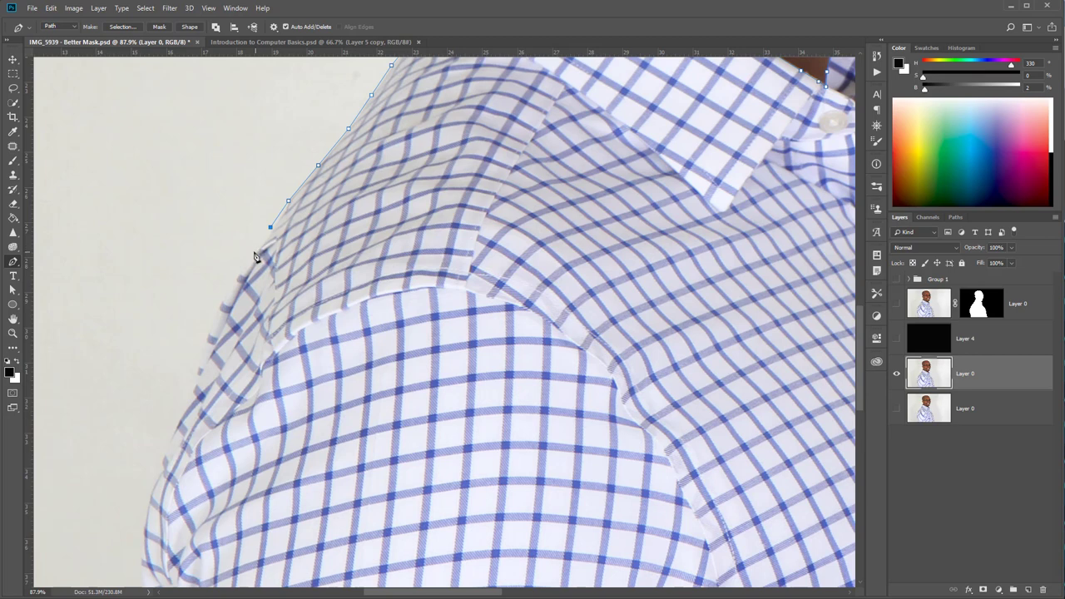
click(254, 251)
click(234, 276)
key(ctrl+z)
click(244, 267)
click(230, 289)
Step: Trace the path down the upper part of the left sleeve edge
click(218, 310)
click(210, 329)
click(198, 366)
click(193, 387)
click(186, 405)
click(180, 420)
click(168, 440)
click(163, 465)
click(153, 485)
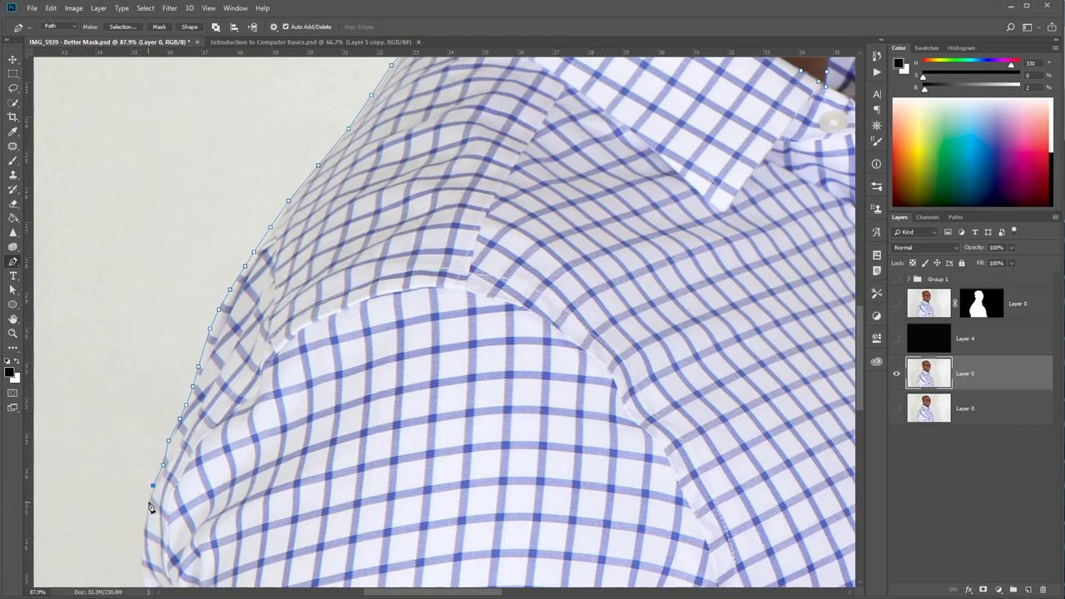
click(148, 503)
click(143, 529)
Step: Trace the lower sleeve and down the shirt's left side
scroll(150, 516, down, 2)
scroll(152, 475, down, 3)
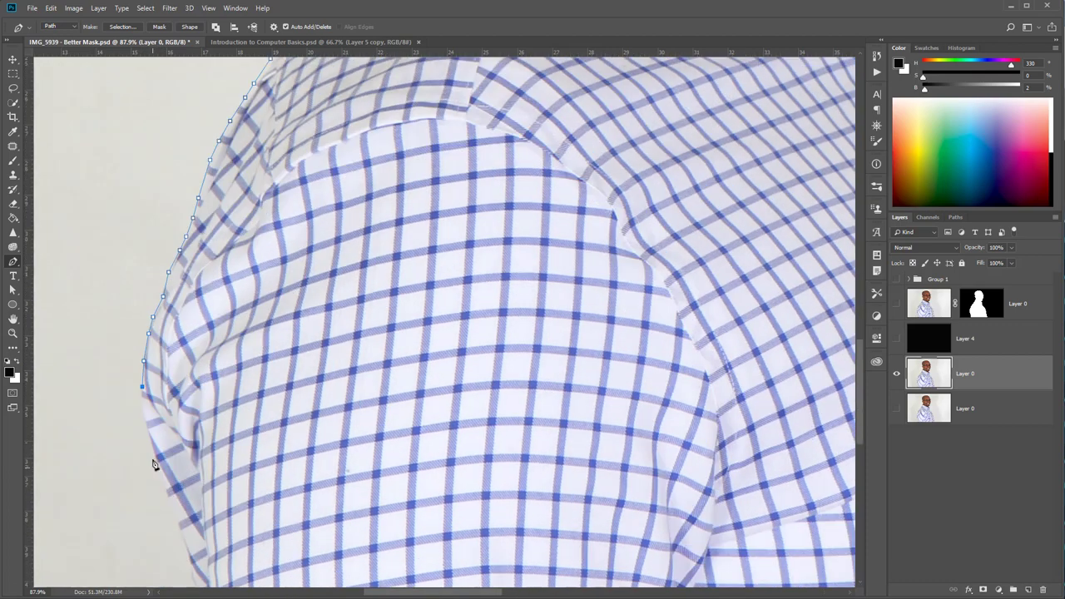
click(141, 399)
click(148, 429)
click(160, 467)
click(168, 496)
scroll(178, 500, down, 5)
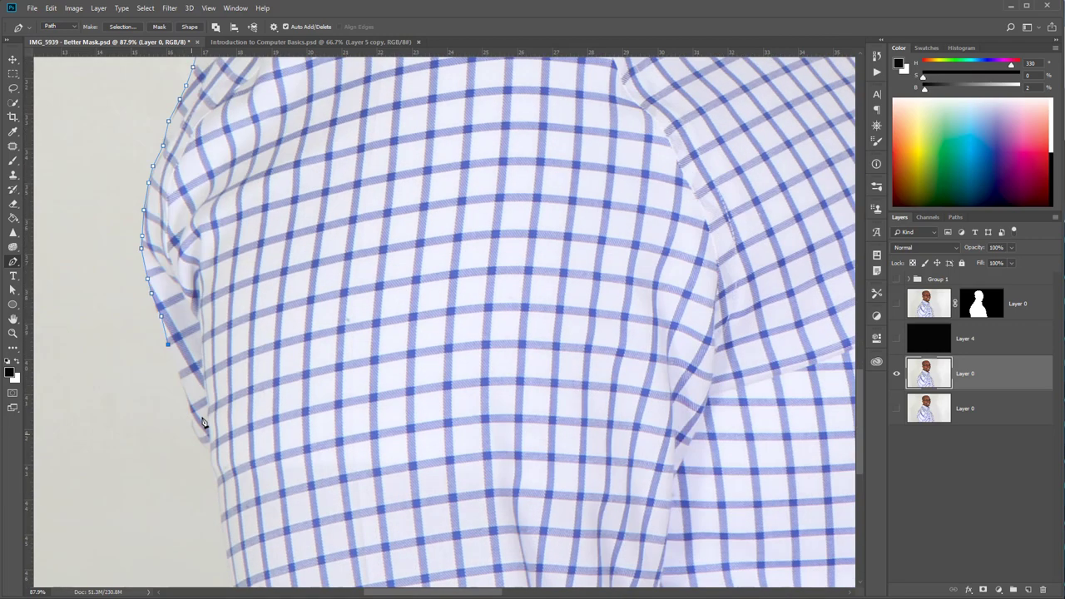
click(173, 357)
click(181, 385)
click(191, 414)
click(198, 433)
click(205, 448)
click(209, 457)
click(216, 480)
Step: Extend the outline to the photo's bottom edge
drag(345, 488, 222, 377)
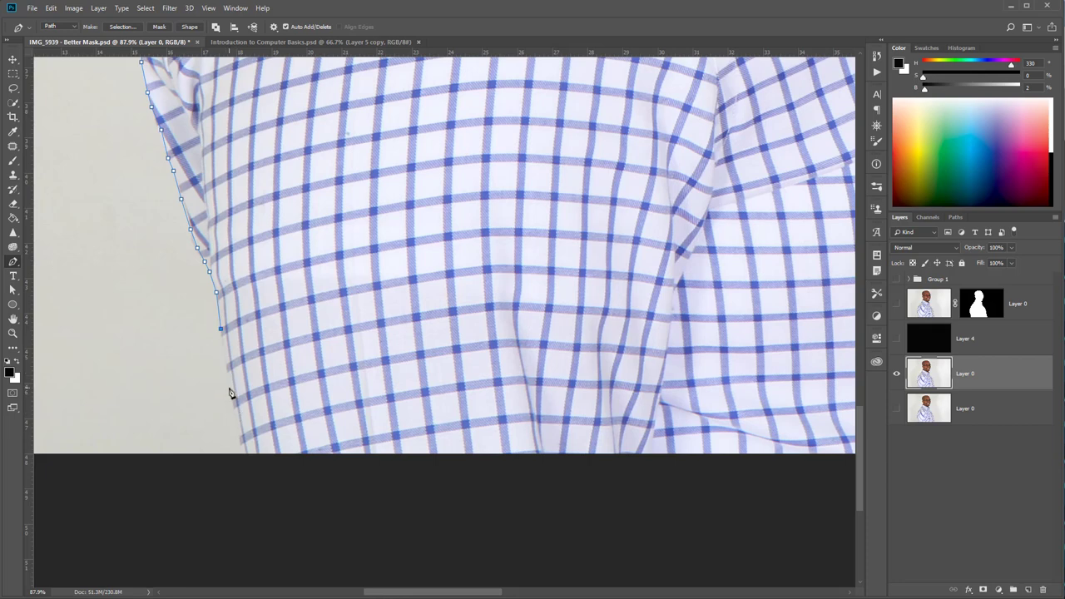
click(229, 388)
click(237, 422)
drag(393, 591, 547, 593)
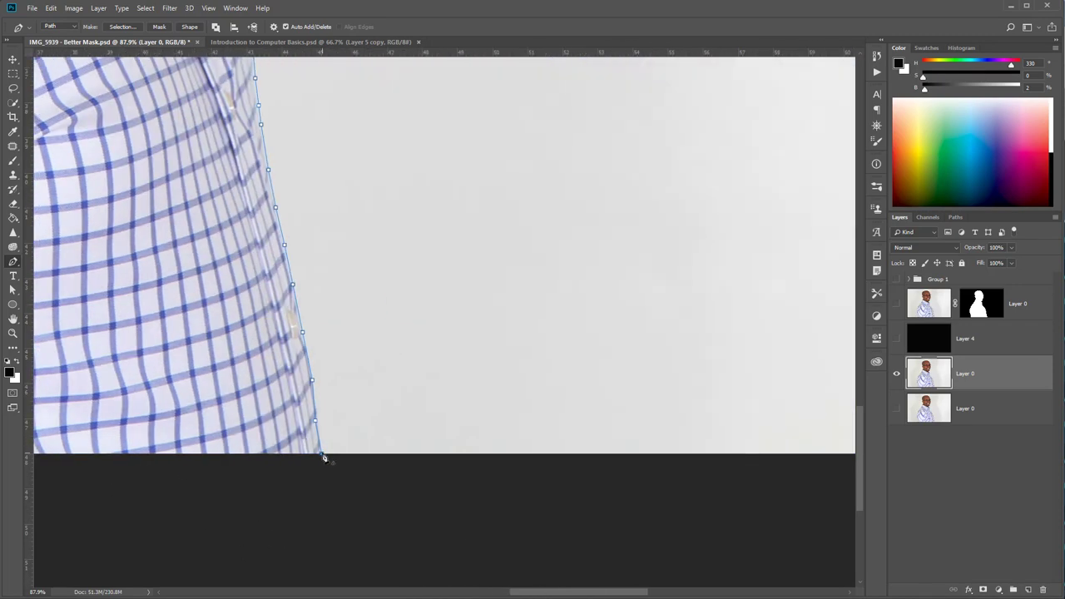
Step: Fit the photo on screen and convert the shirt path to a selection with 0 px feather
click(12, 333)
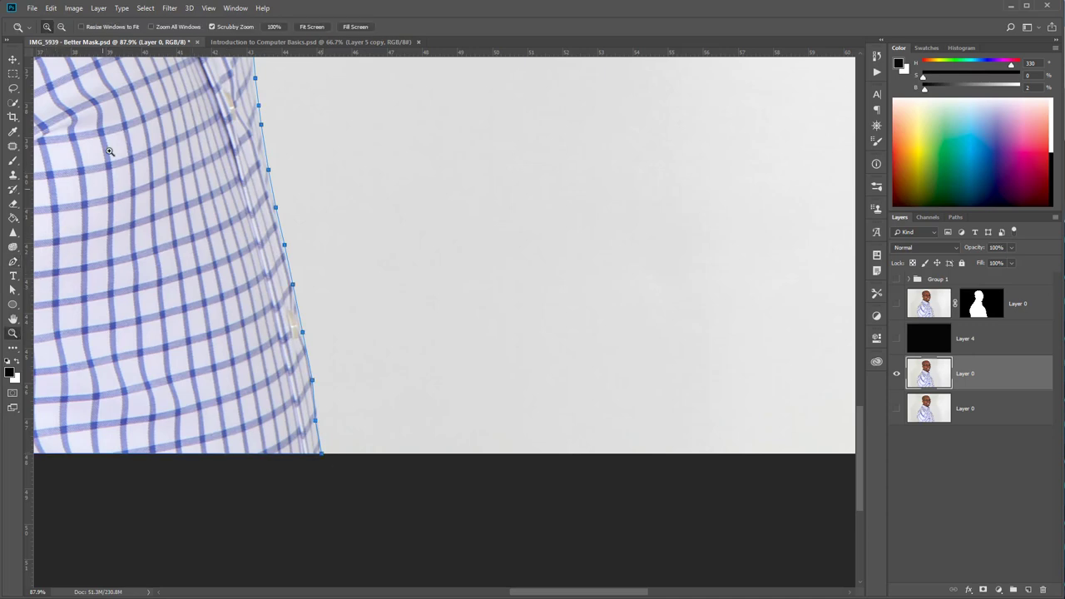
right_click(109, 152)
click(125, 147)
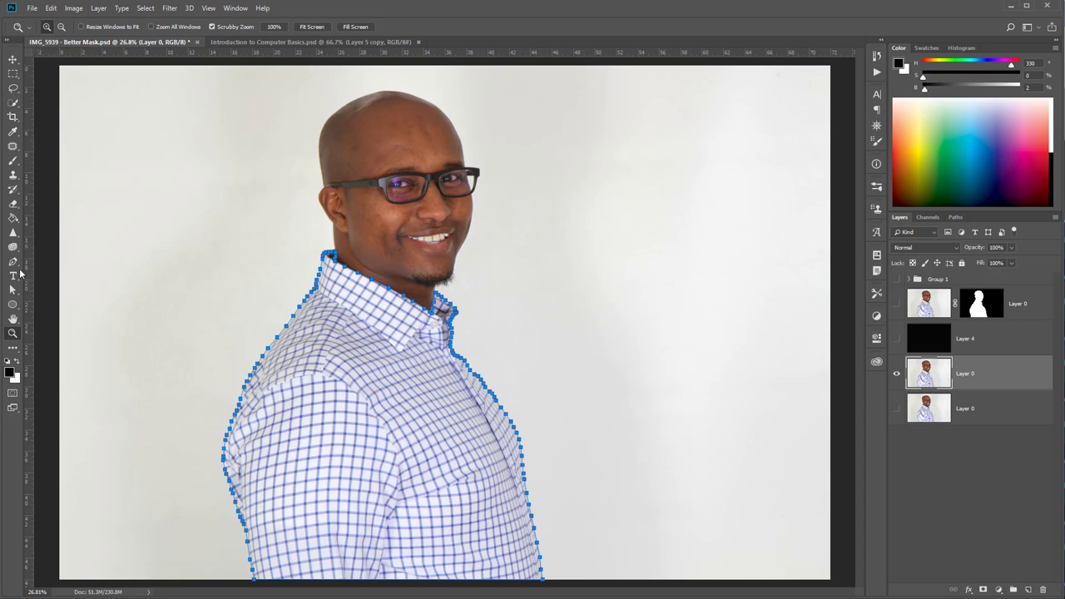
click(13, 262)
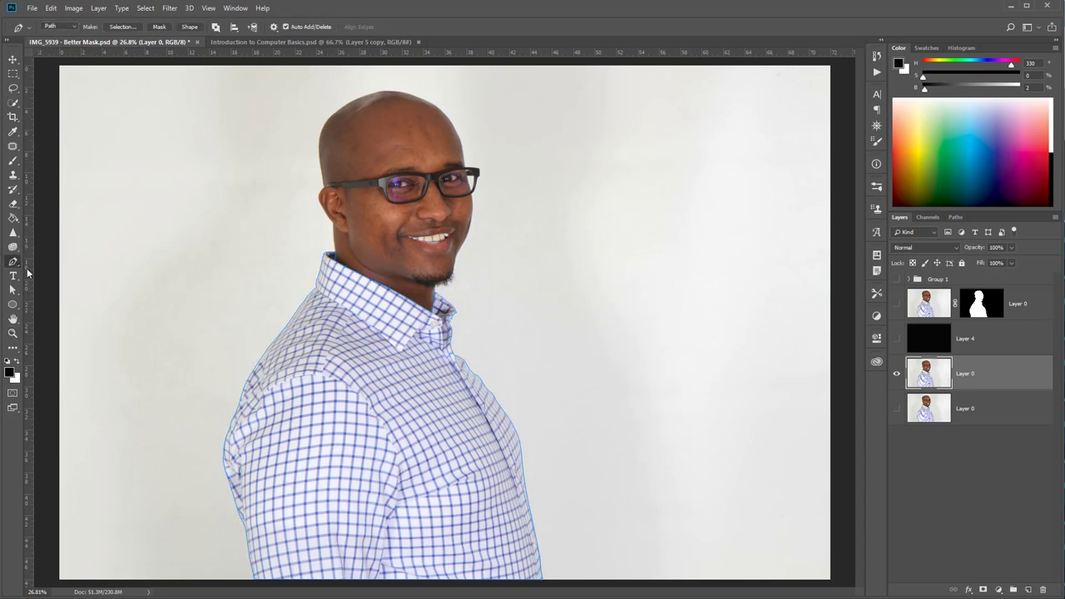
right_click(367, 319)
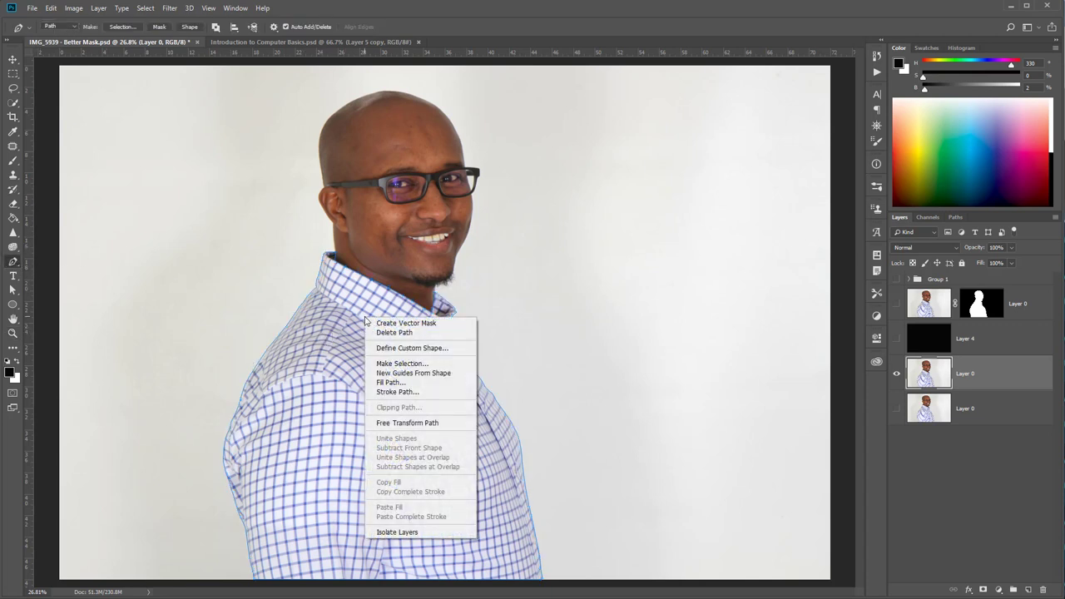
click(399, 365)
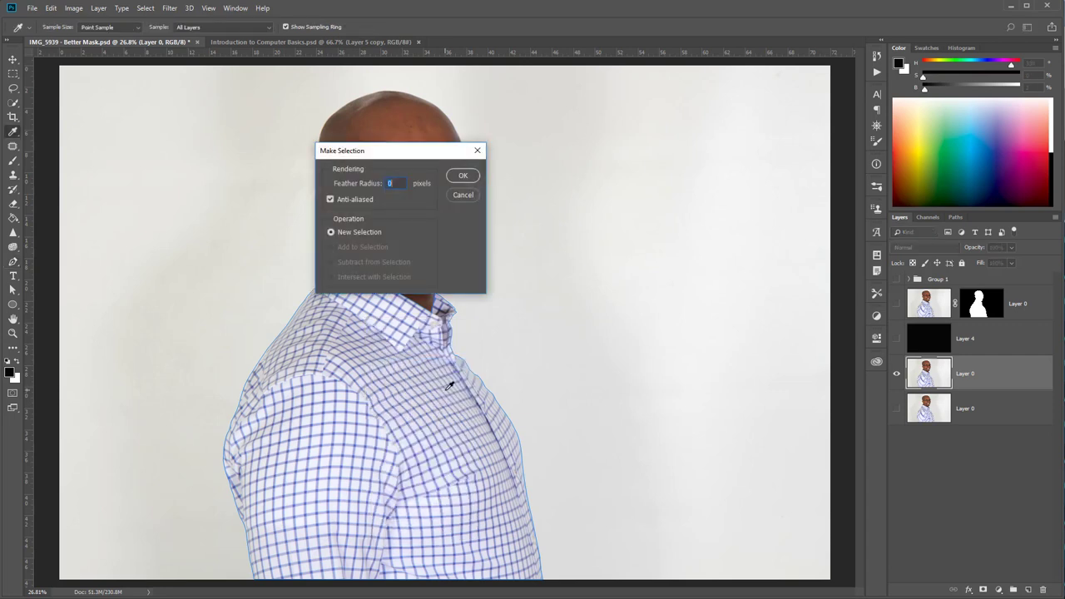
drag(389, 161, 242, 135)
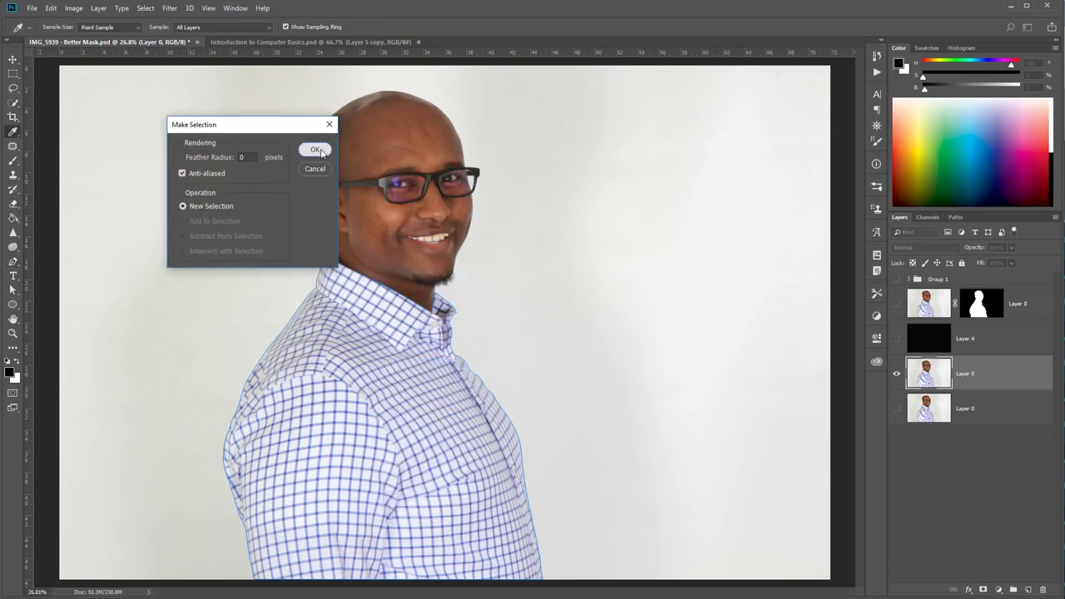
click(315, 150)
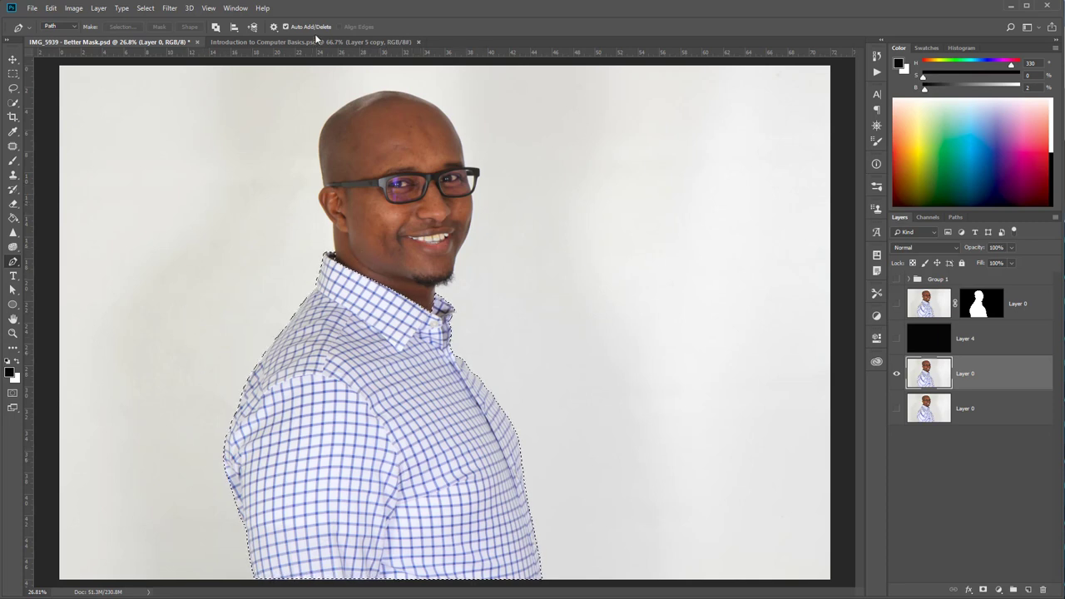
click(146, 7)
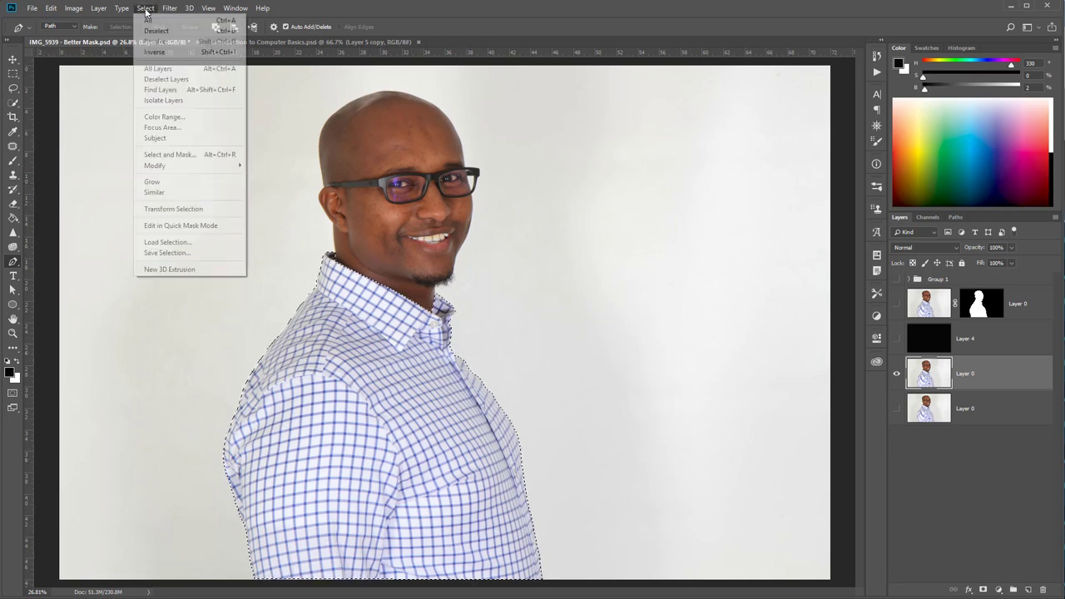
click(171, 154)
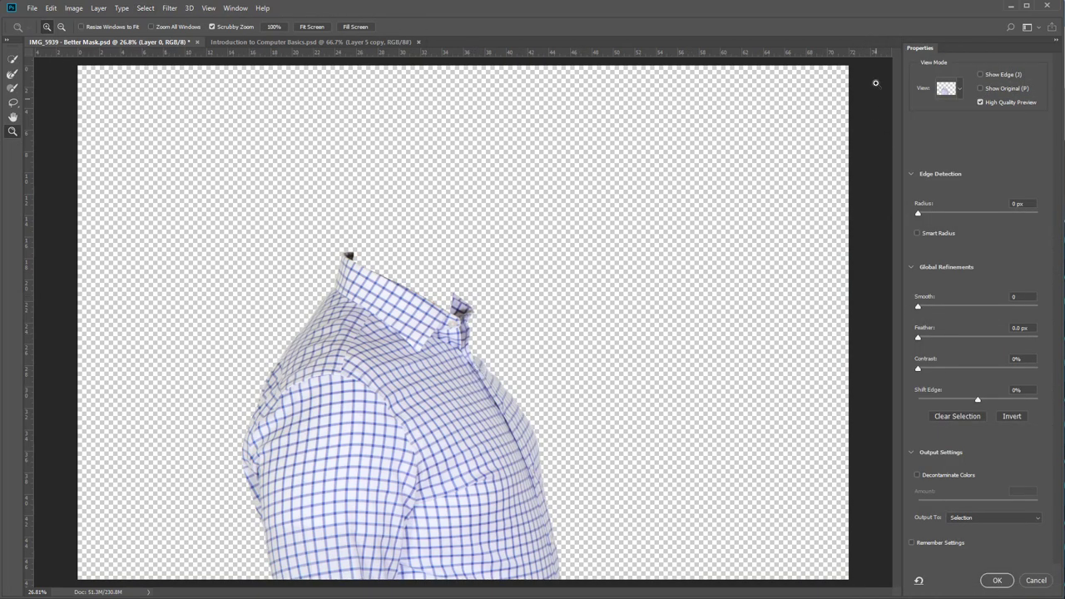
click(946, 89)
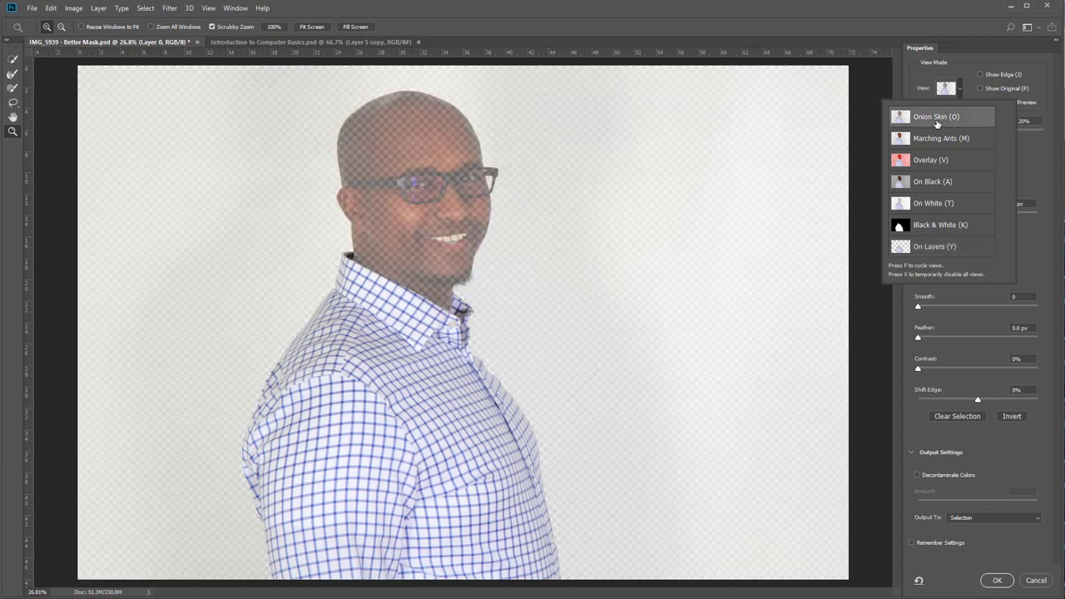
click(968, 87)
drag(988, 129, 827, 142)
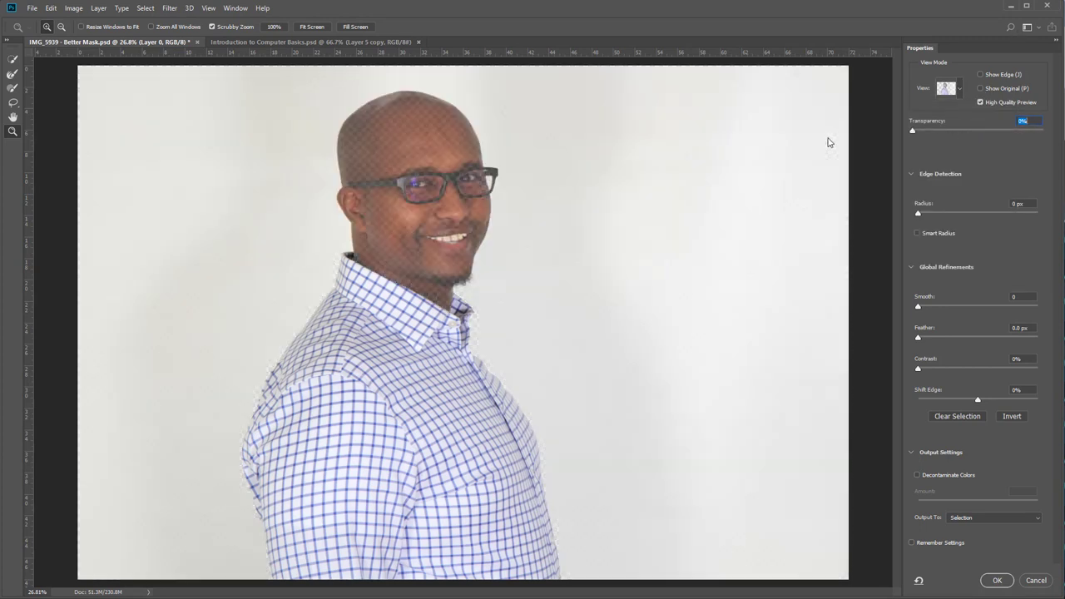
click(495, 435)
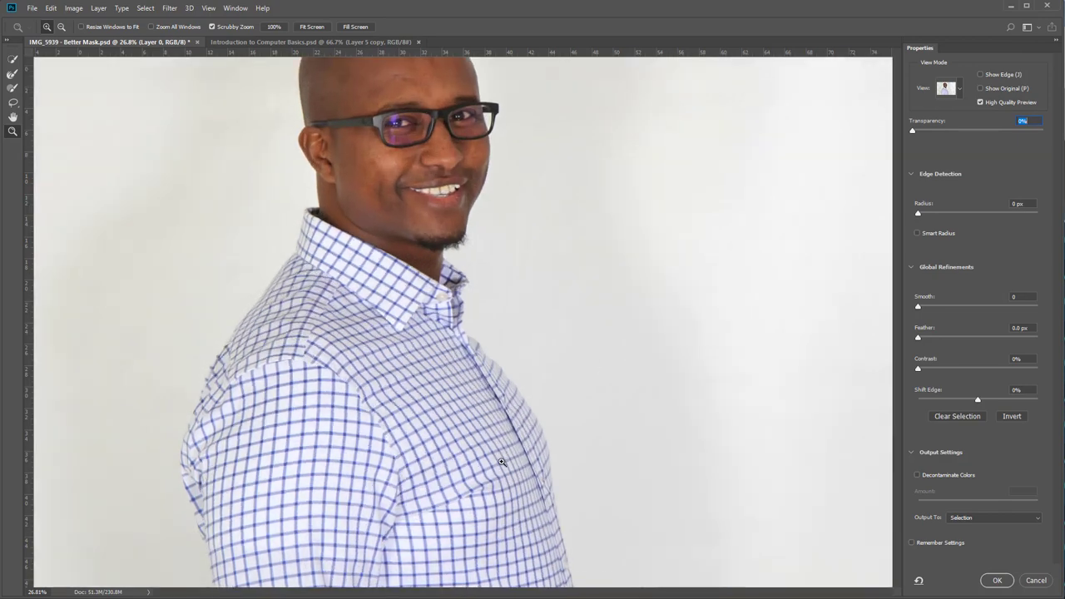
click(495, 436)
click(1046, 585)
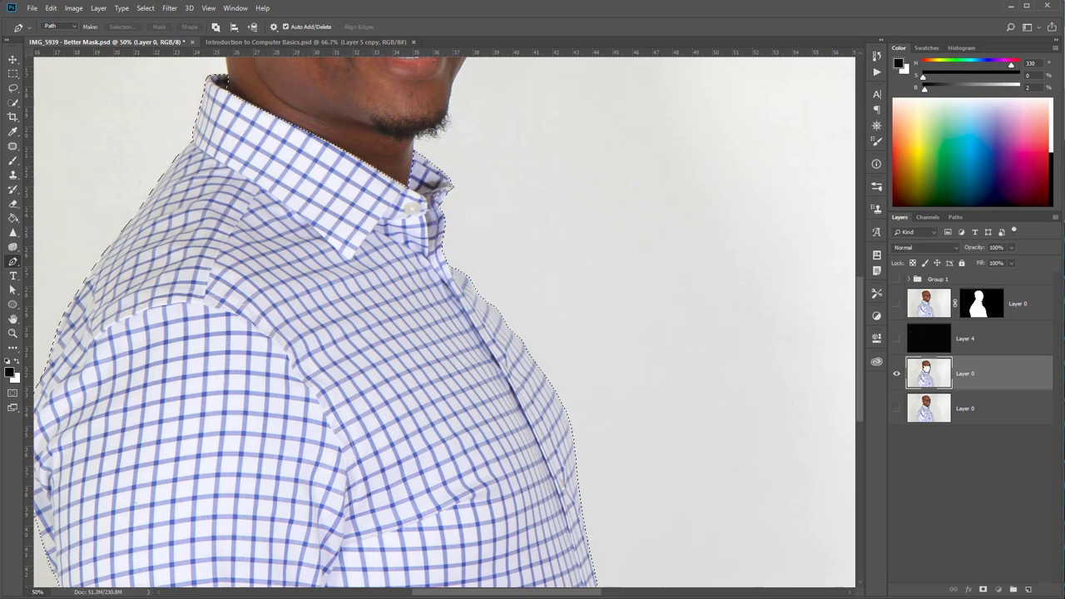
Step: Move Layer 0 above Layer 4, show Layer 4, and reopen Select and Mask
drag(915, 370, 924, 324)
click(897, 374)
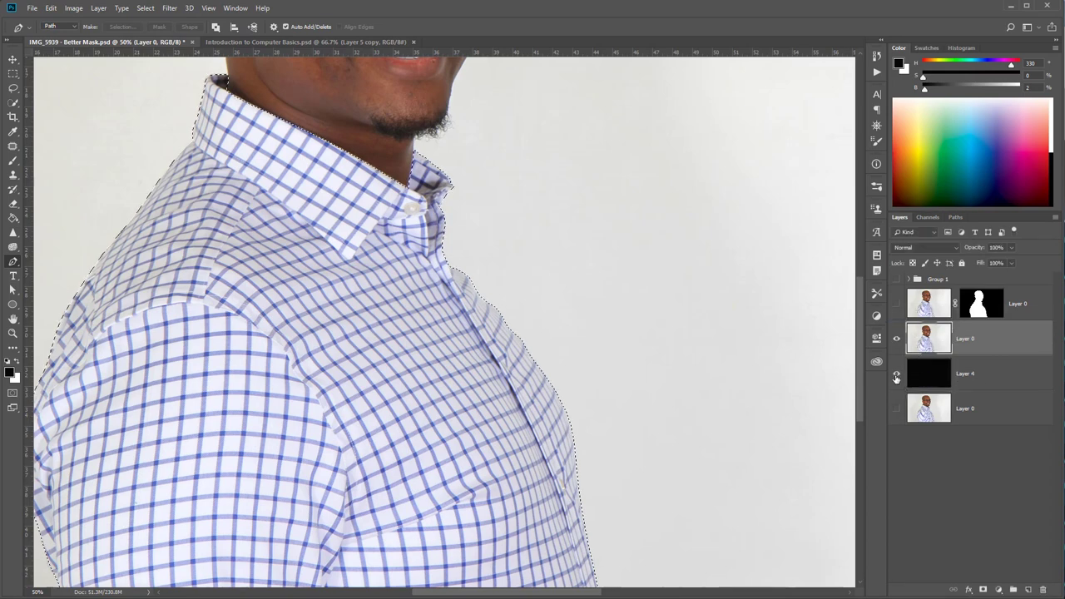
click(146, 8)
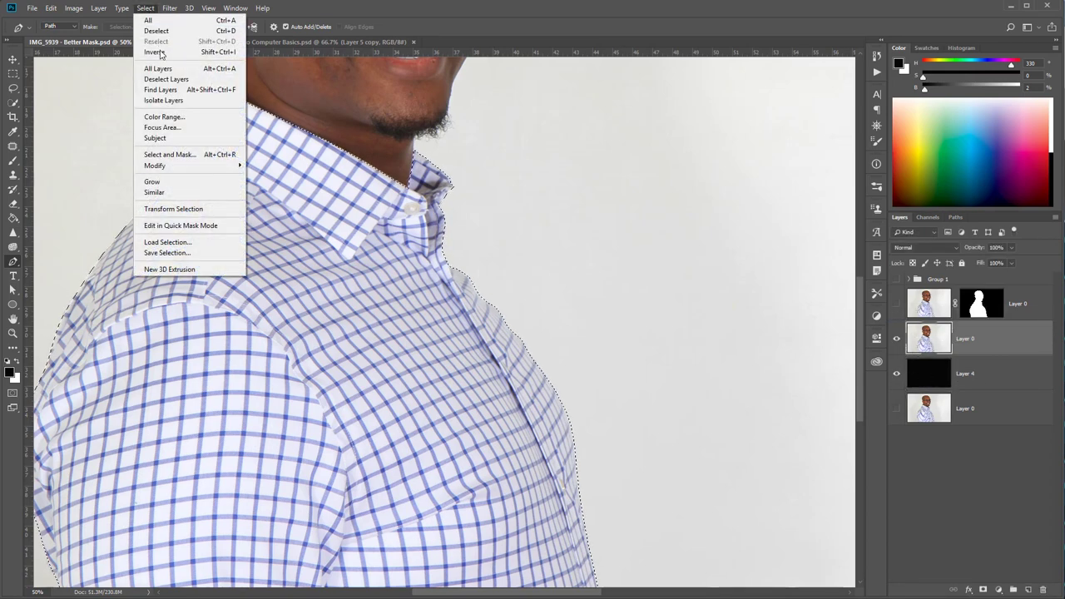
click(177, 156)
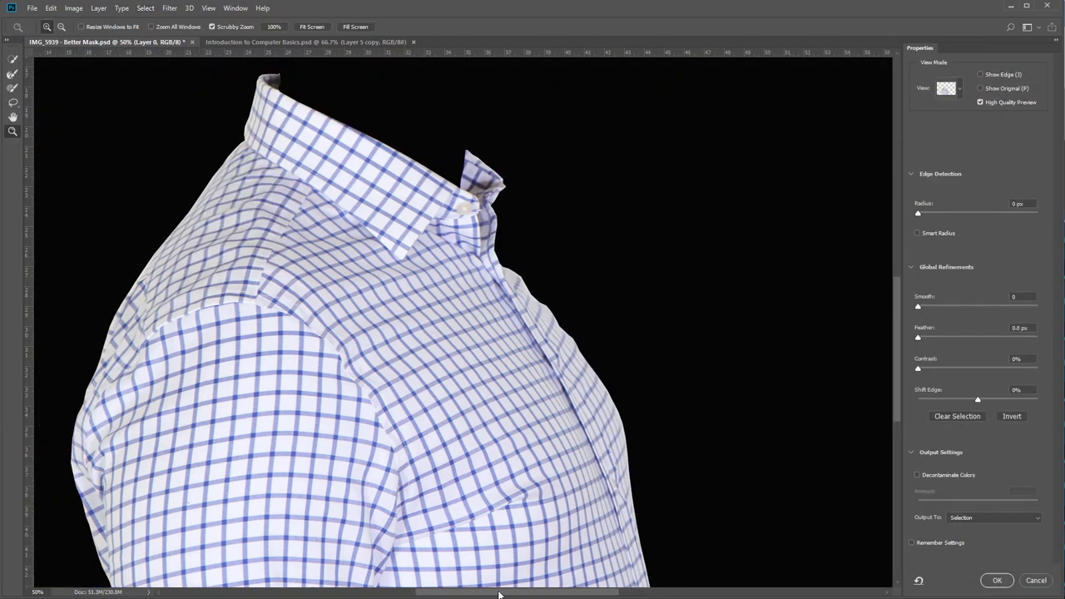
Step: Set Radius 3 px with Smart Radius, Smooth 13, slight Feather, Shift Edge -14%, Contrast 13%
drag(512, 594, 491, 594)
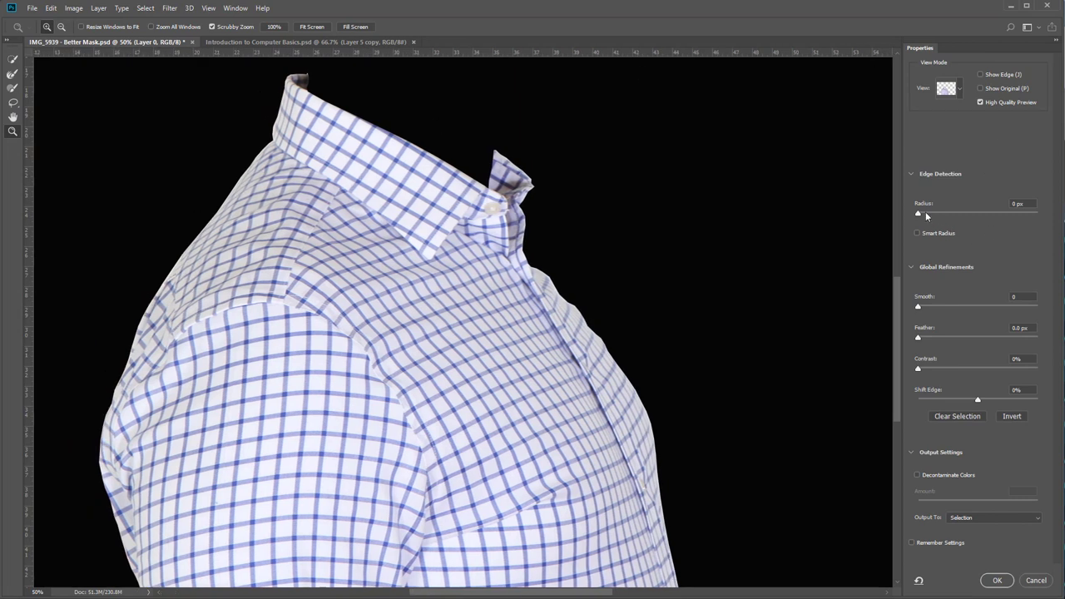
drag(920, 213, 934, 215)
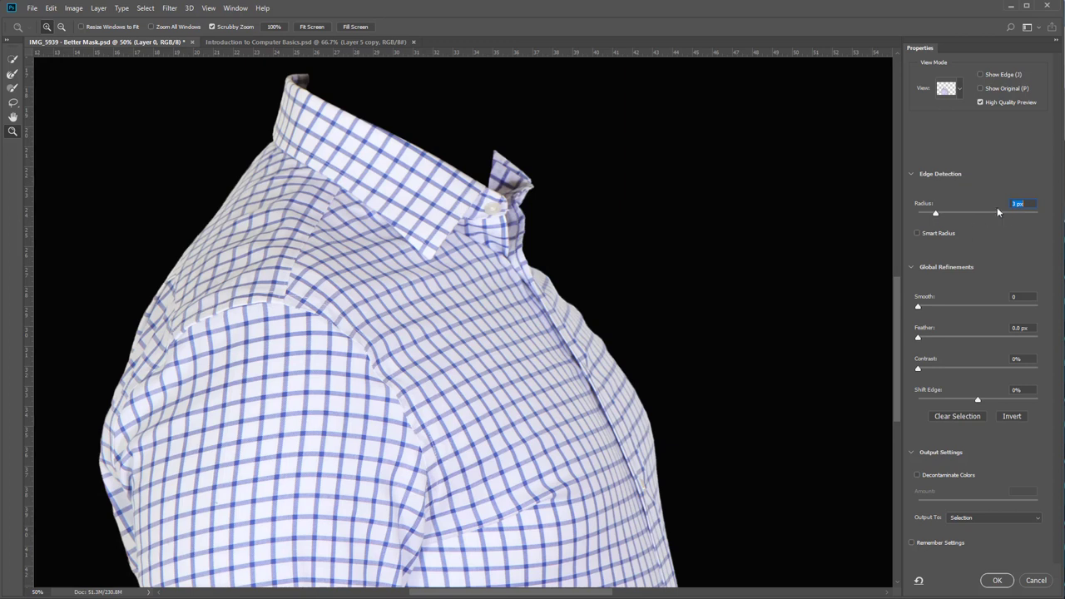
click(917, 232)
drag(918, 307, 933, 307)
drag(918, 337, 931, 342)
drag(977, 400, 970, 400)
drag(918, 368, 934, 375)
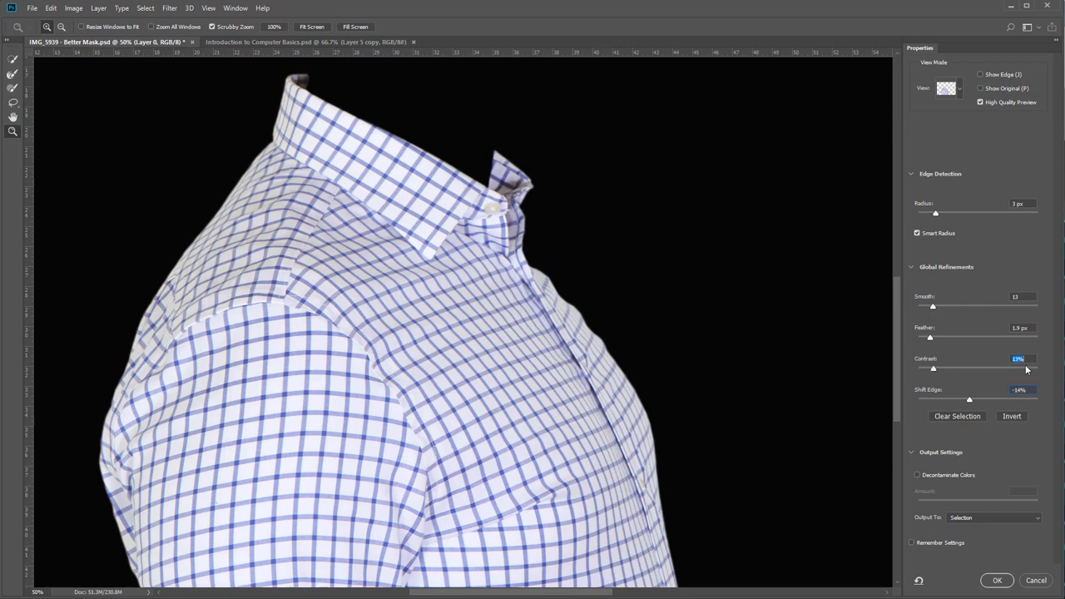
Step: Inspect the shirt edge, then output the refinement to a Layer Mask
mouse_move(572, 303)
mouse_down()
mouse_move(638, 387)
mouse_move(619, 328)
mouse_up()
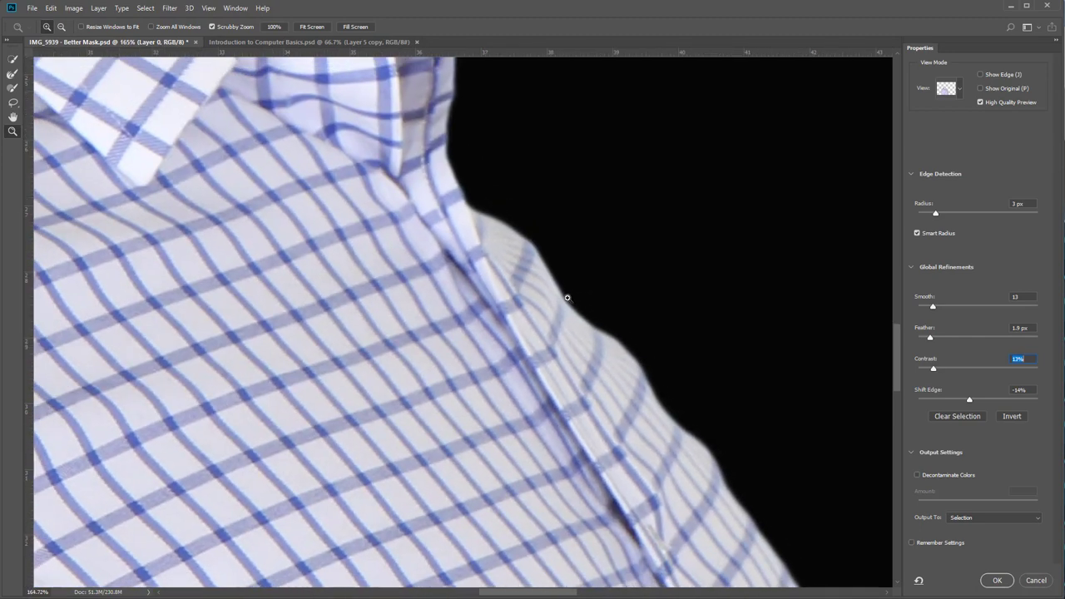
right_click(497, 240)
click(533, 249)
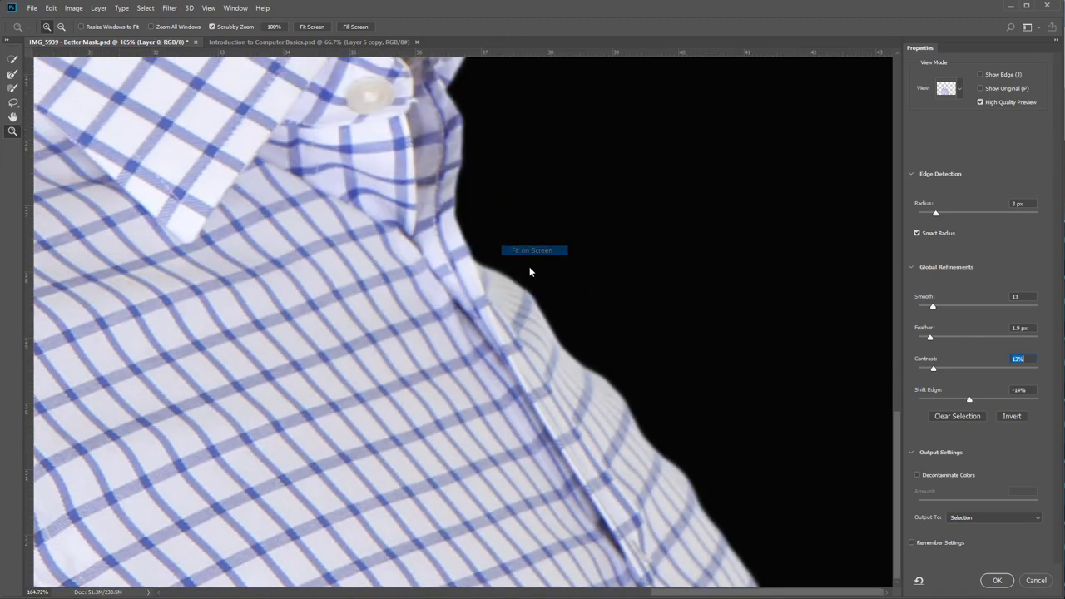
click(959, 518)
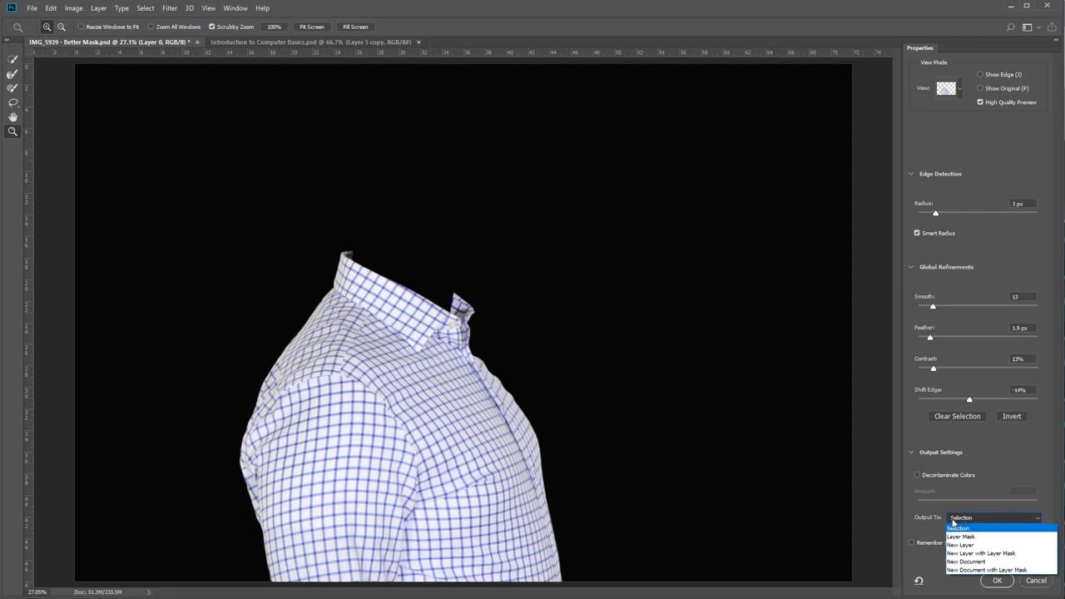
click(968, 538)
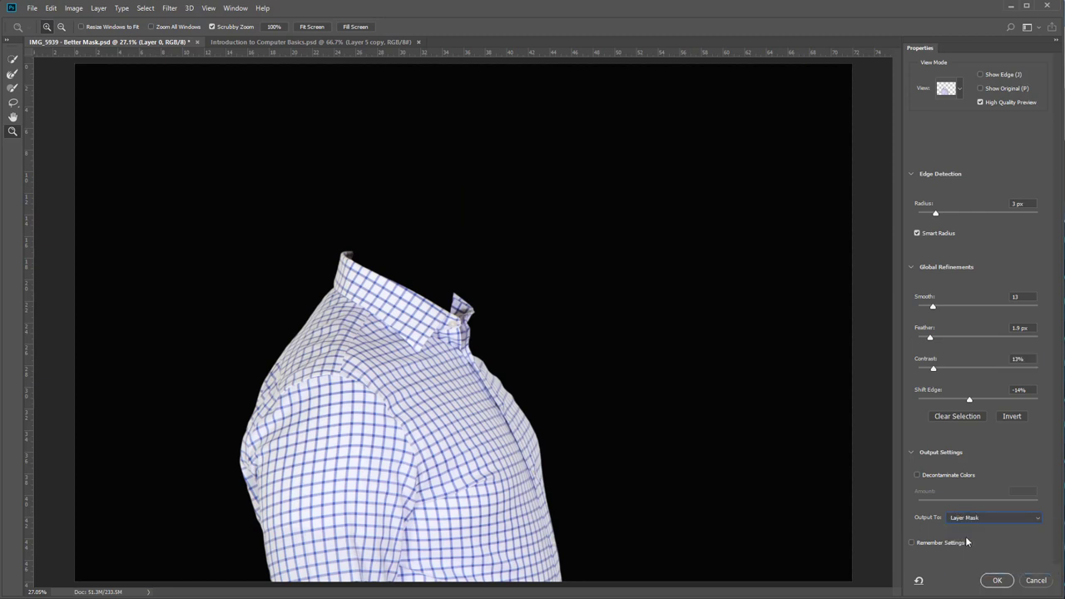
click(997, 582)
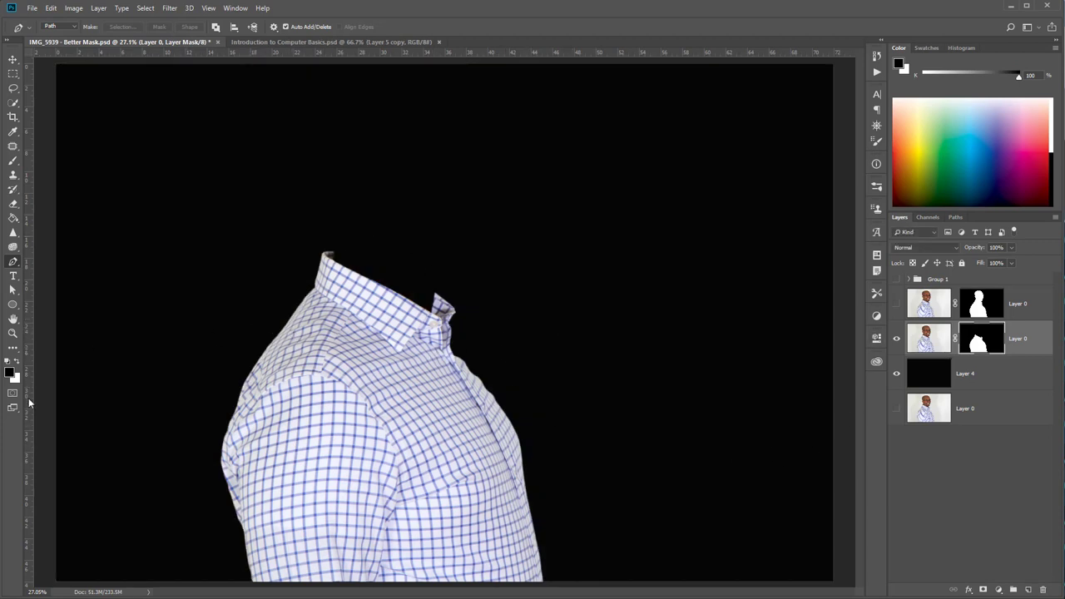
Step: Make the top Layer 0 with the head visible and active
click(13, 333)
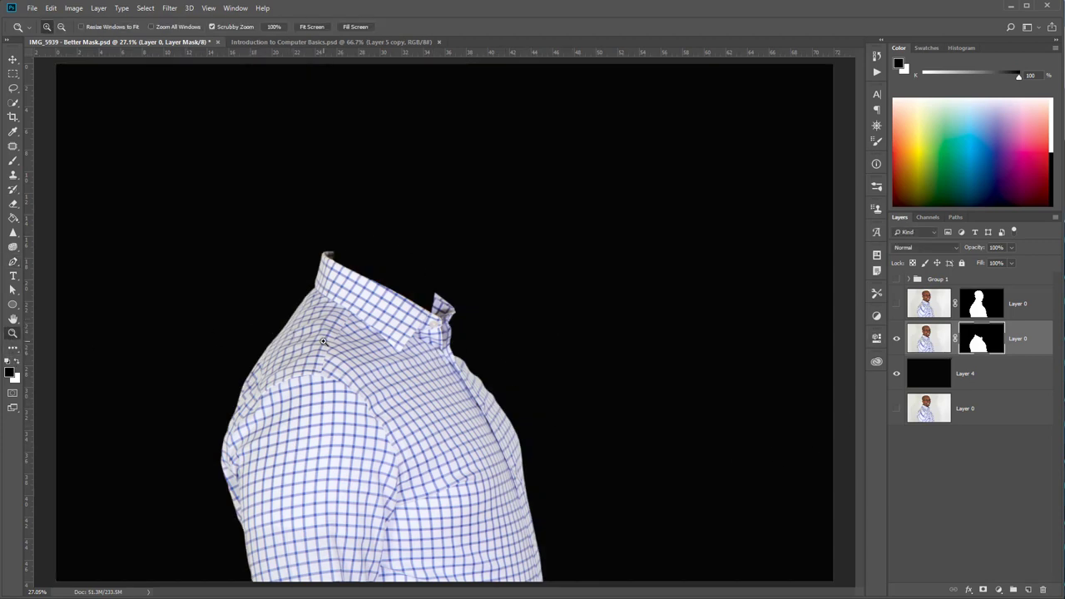
click(897, 307)
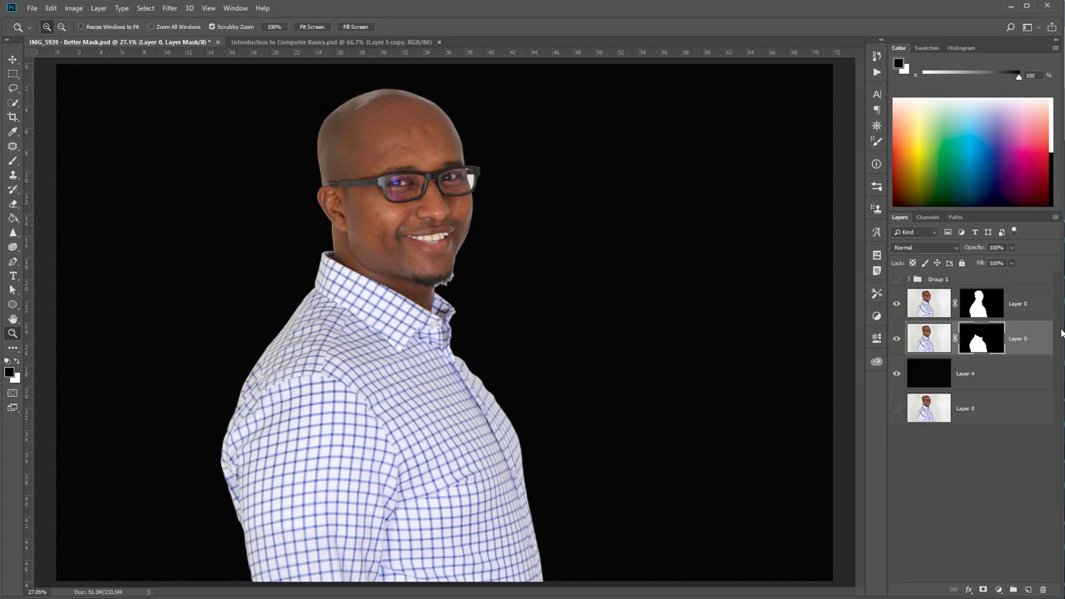
click(937, 310)
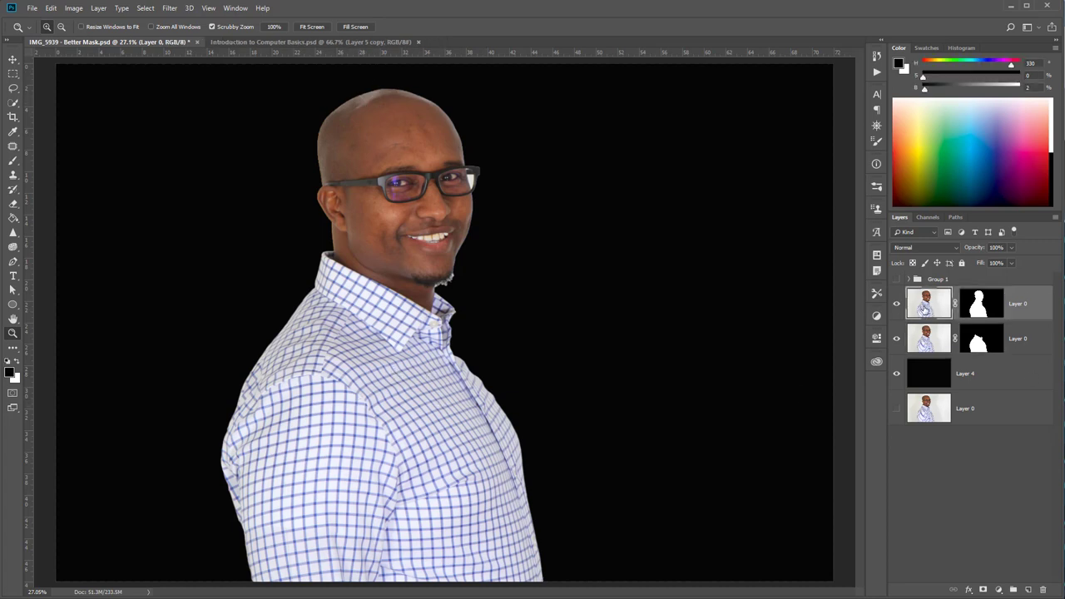
click(12, 57)
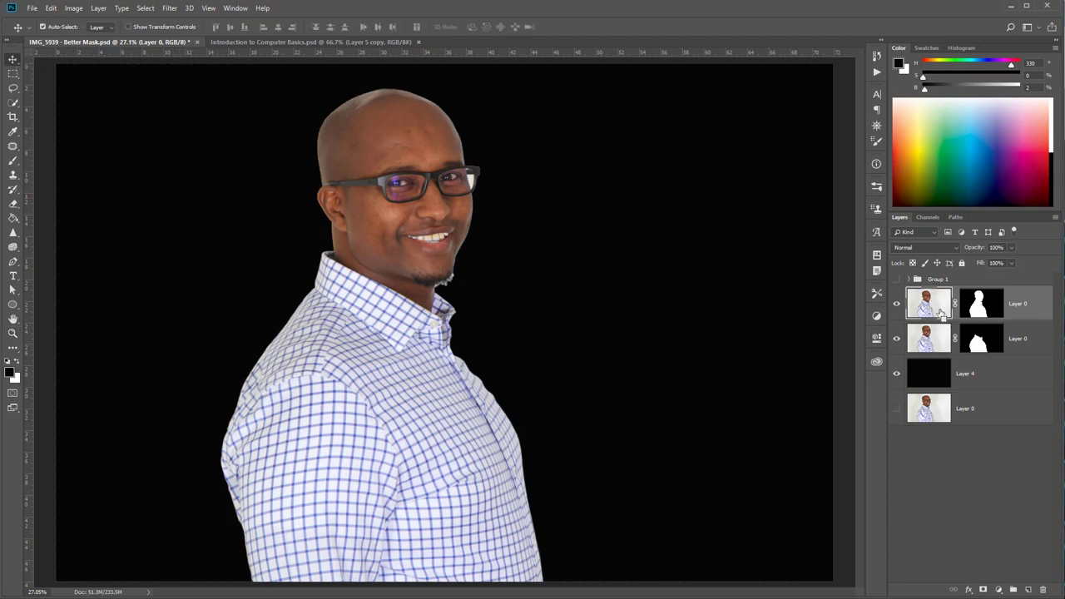
Step: Load the man's outline from Layer 0's mask and open Select and Mask
ctrl+click(941, 313)
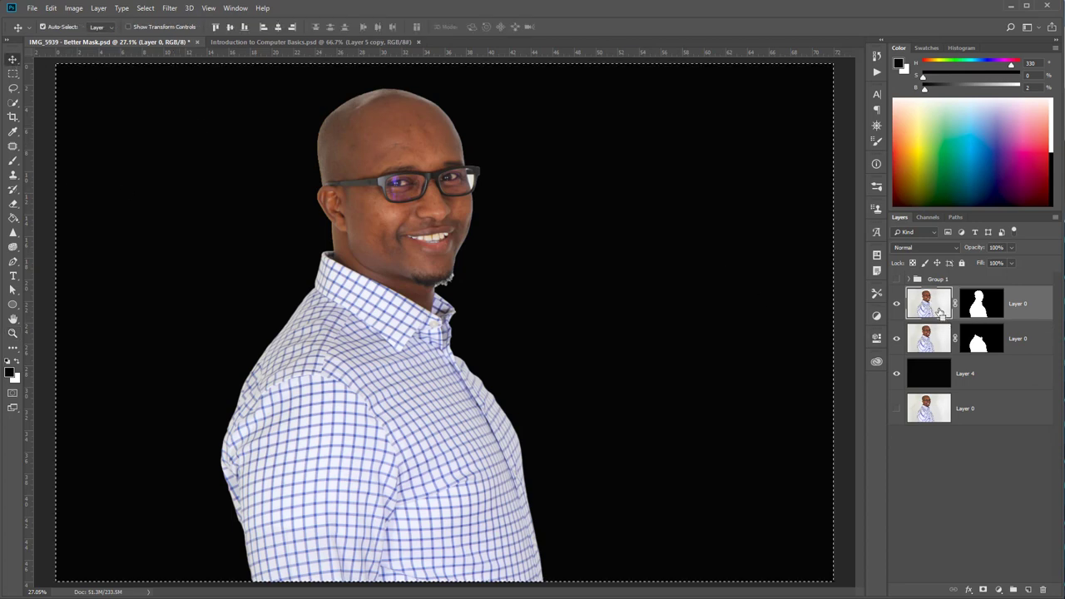
click(986, 310)
ctrl+click(985, 308)
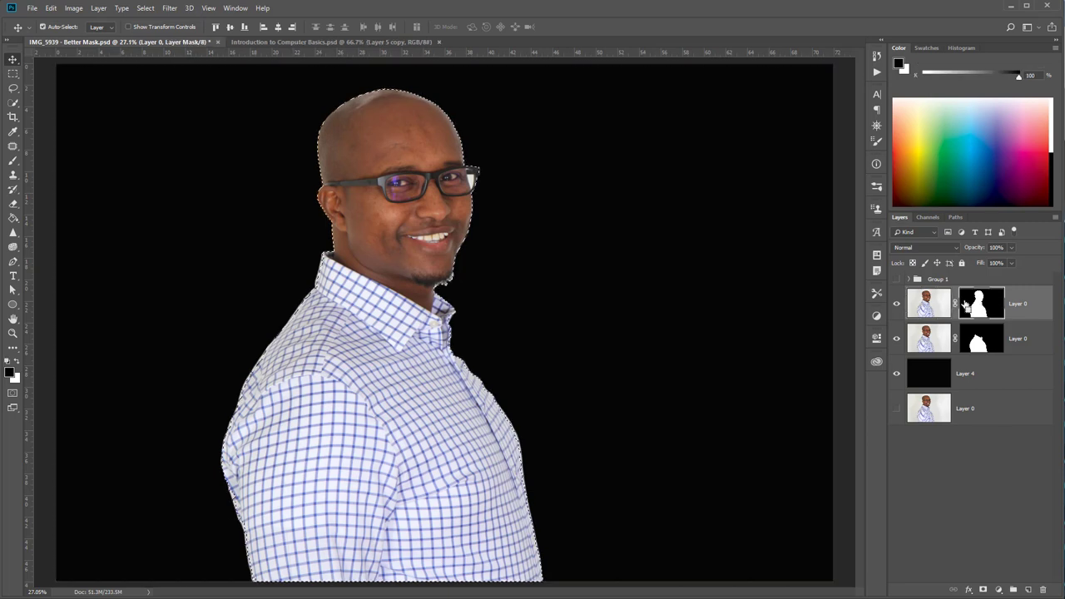
click(143, 8)
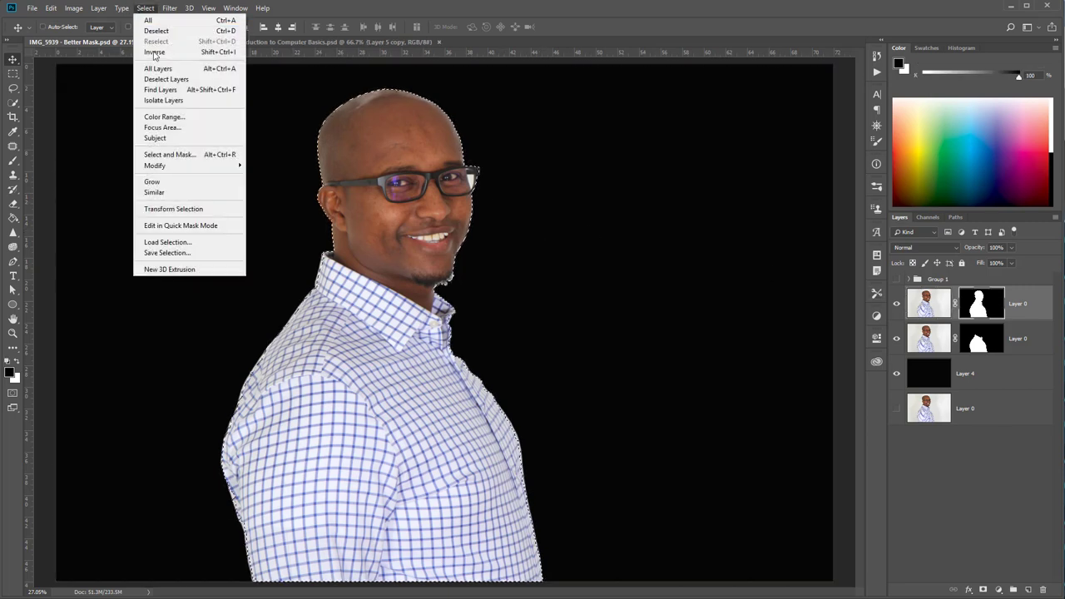
click(168, 155)
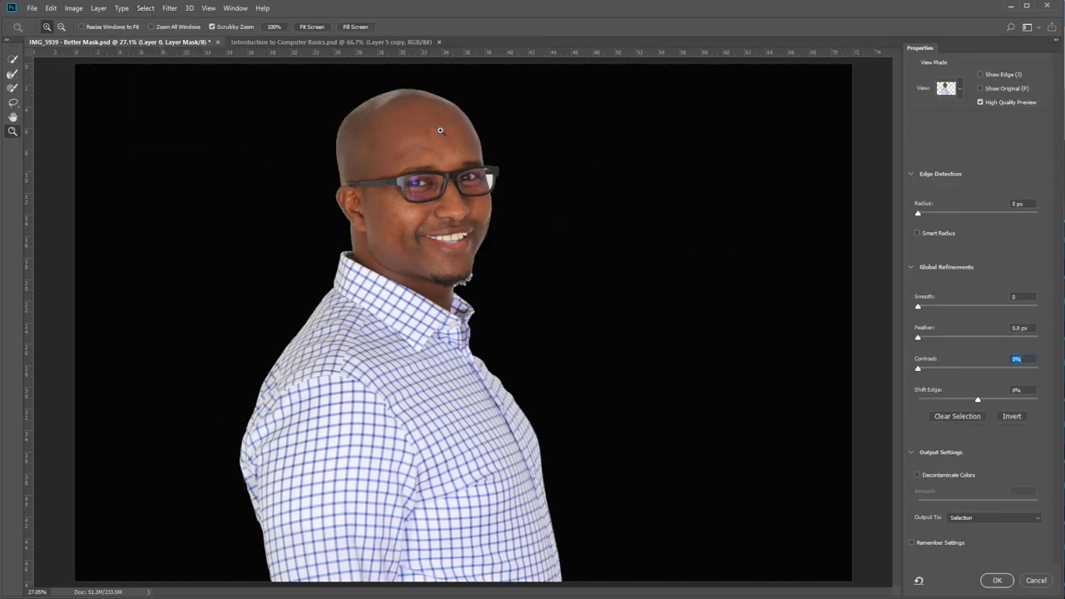
Step: Zoom in on the head edge and shift the cutout edge inward to -56%
click(441, 130)
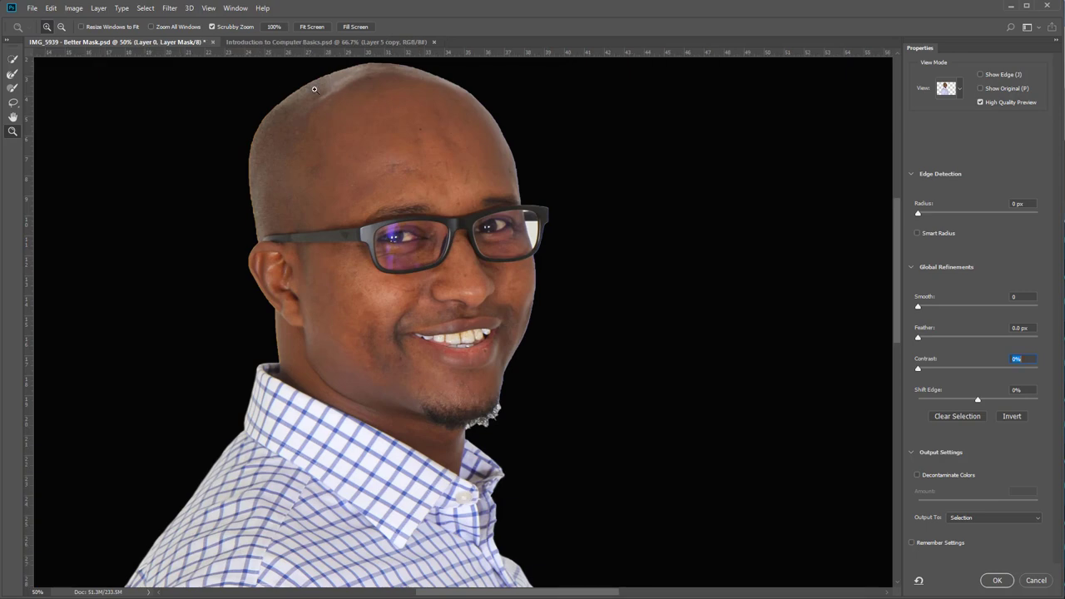
drag(282, 145, 322, 160)
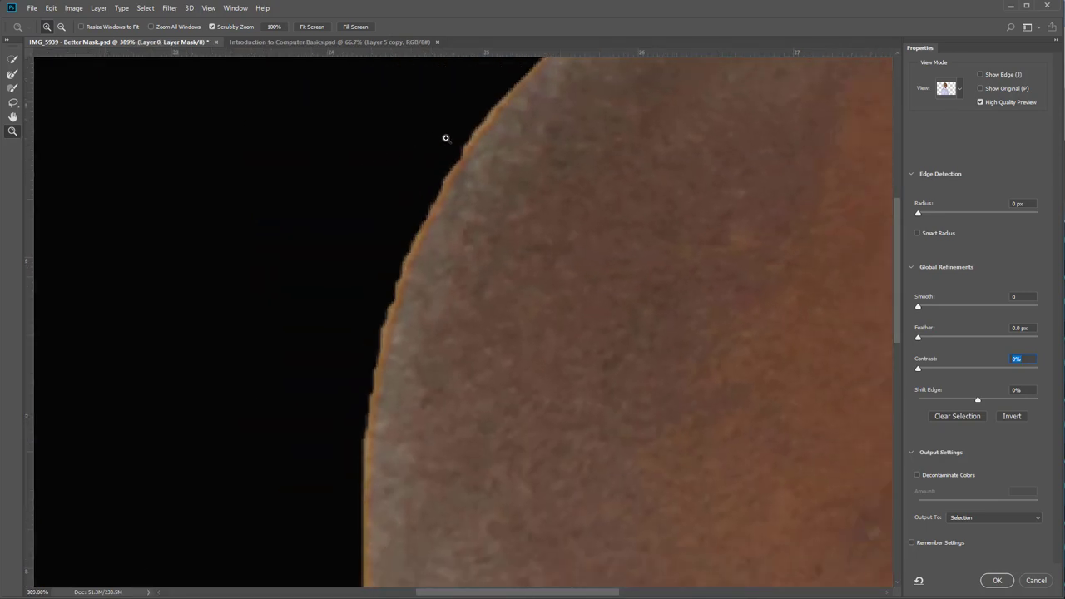
drag(505, 166, 436, 162)
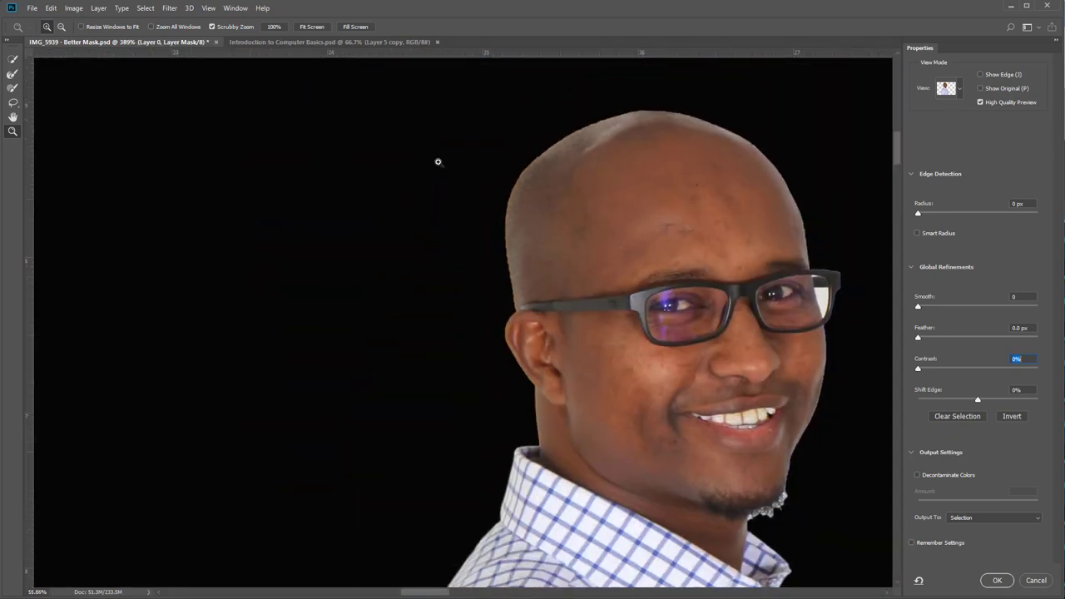
drag(975, 400, 964, 400)
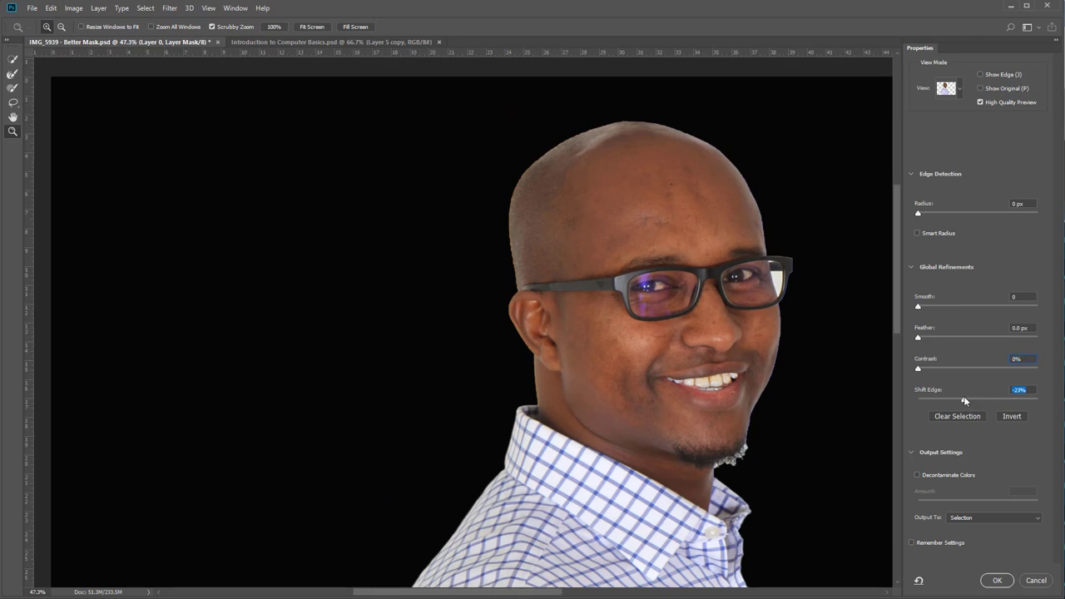
drag(449, 594, 463, 594)
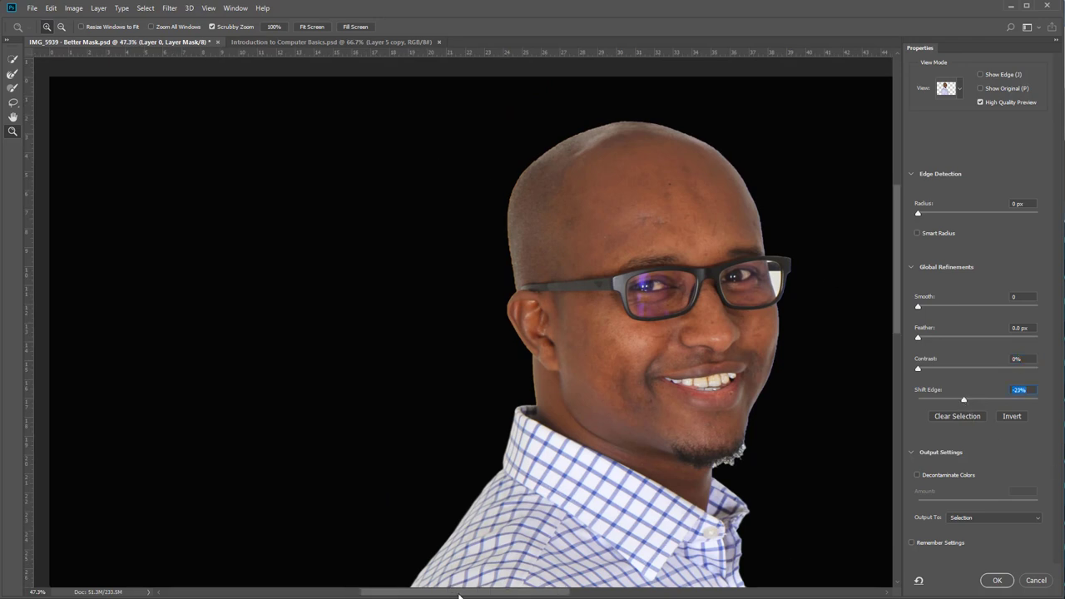
Step: Raise the edge-detection radius to 4 px around the head's left edge
drag(470, 228, 494, 247)
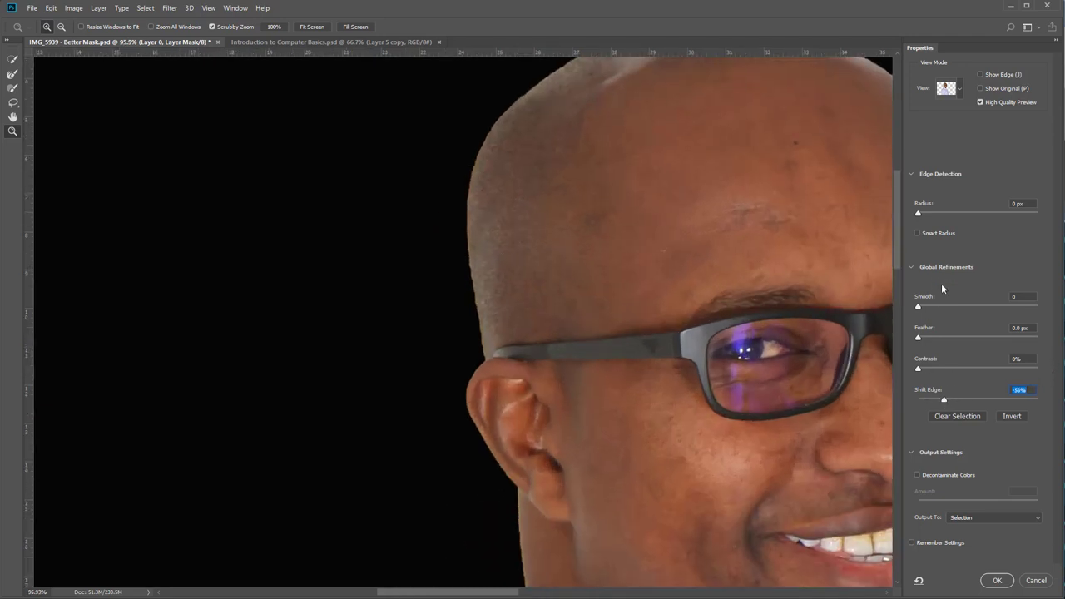
click(936, 214)
drag(944, 213, 951, 214)
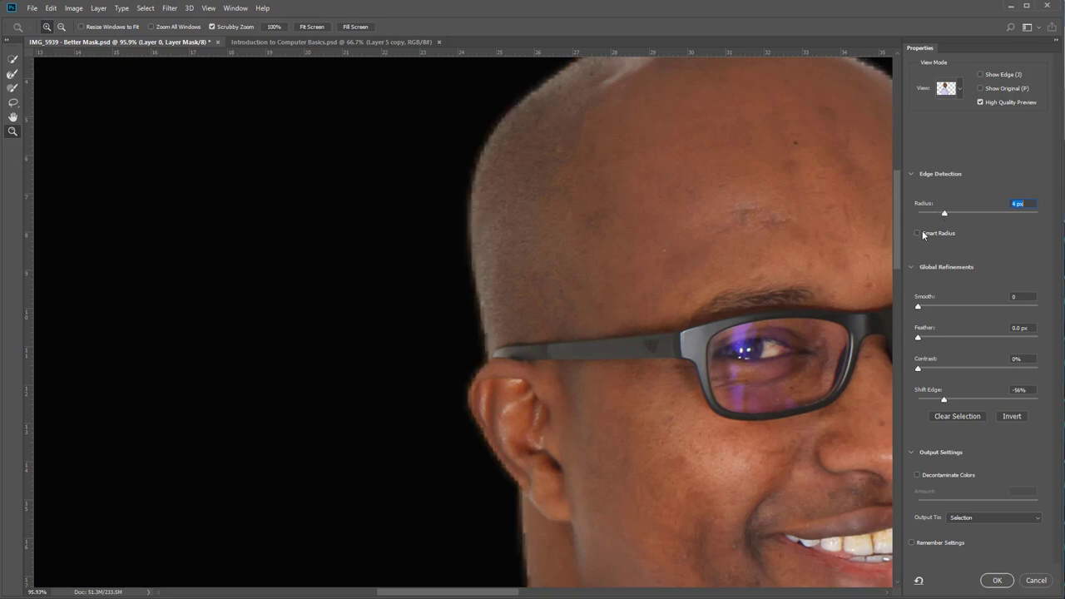
Step: Enable Smart Radius and set Smooth 12, Contrast 12% and Feather 1.8 px on the head edge
click(922, 234)
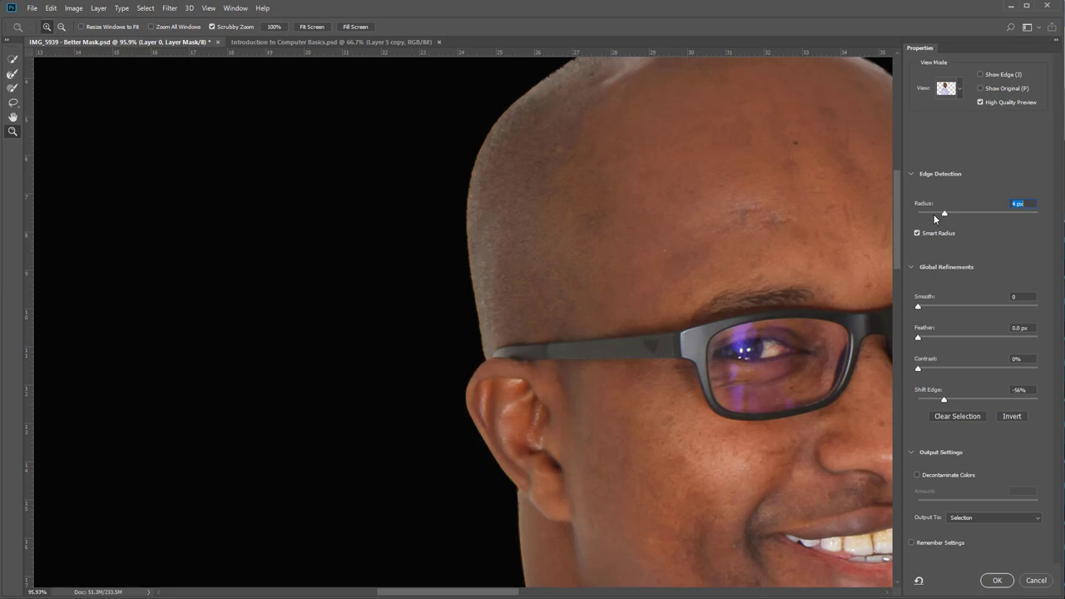
drag(931, 308, 933, 308)
scroll(892, 200, up, 2)
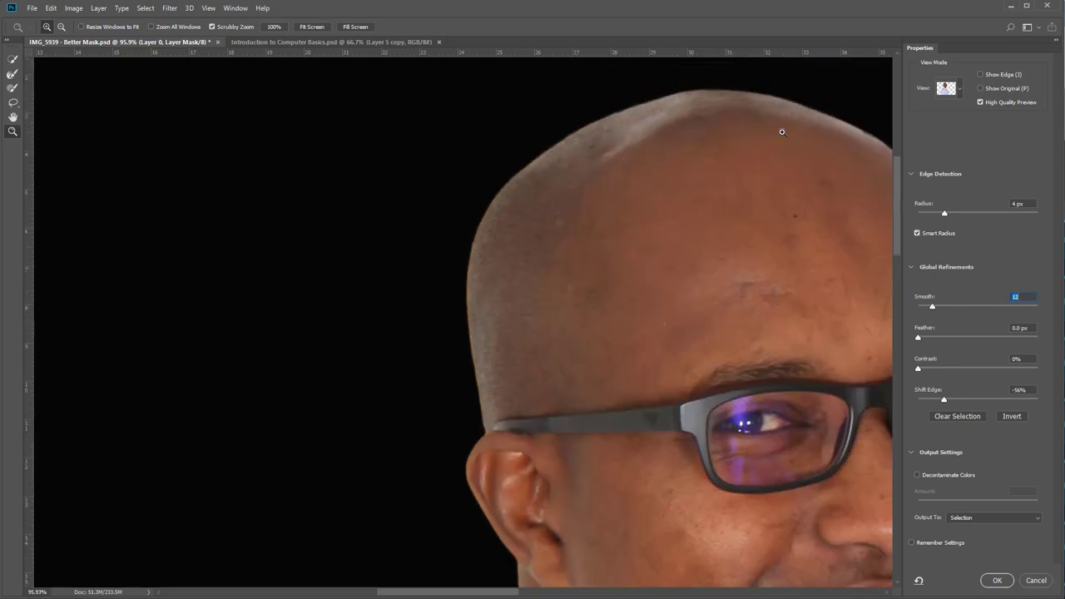
click(932, 367)
click(930, 337)
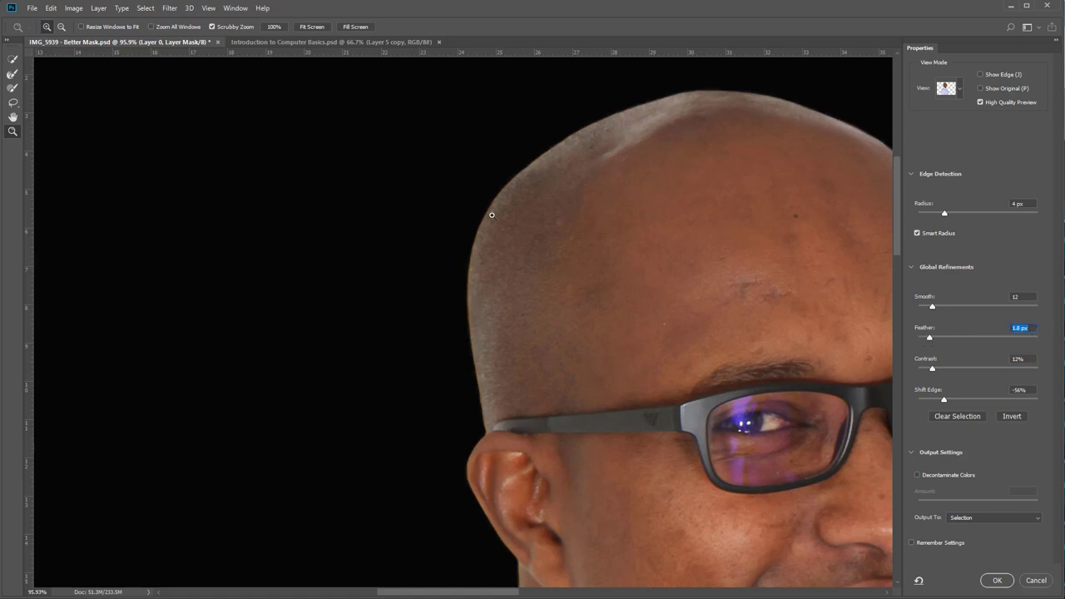
drag(479, 592, 549, 593)
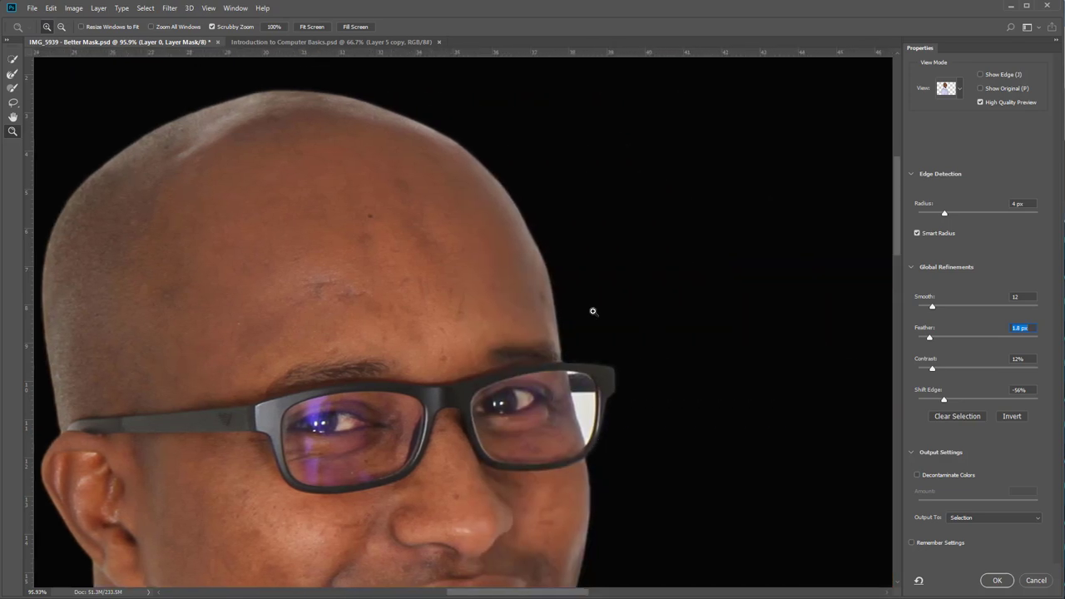
drag(897, 185, 897, 249)
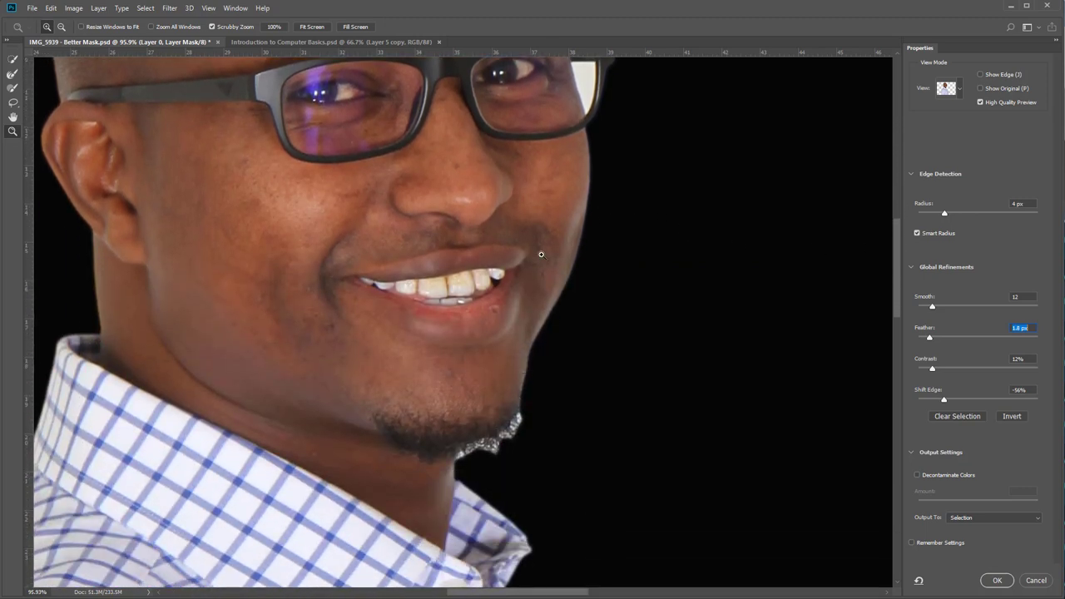
drag(898, 249, 898, 231)
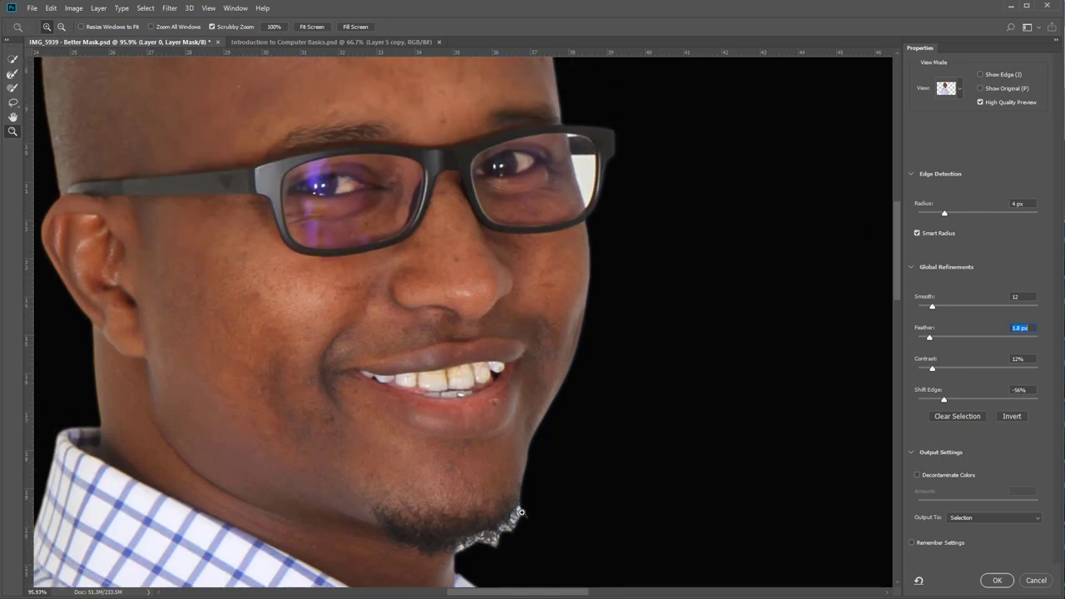
Step: Output the refined cutout to a new layer and toggle its visibility to compare
click(991, 520)
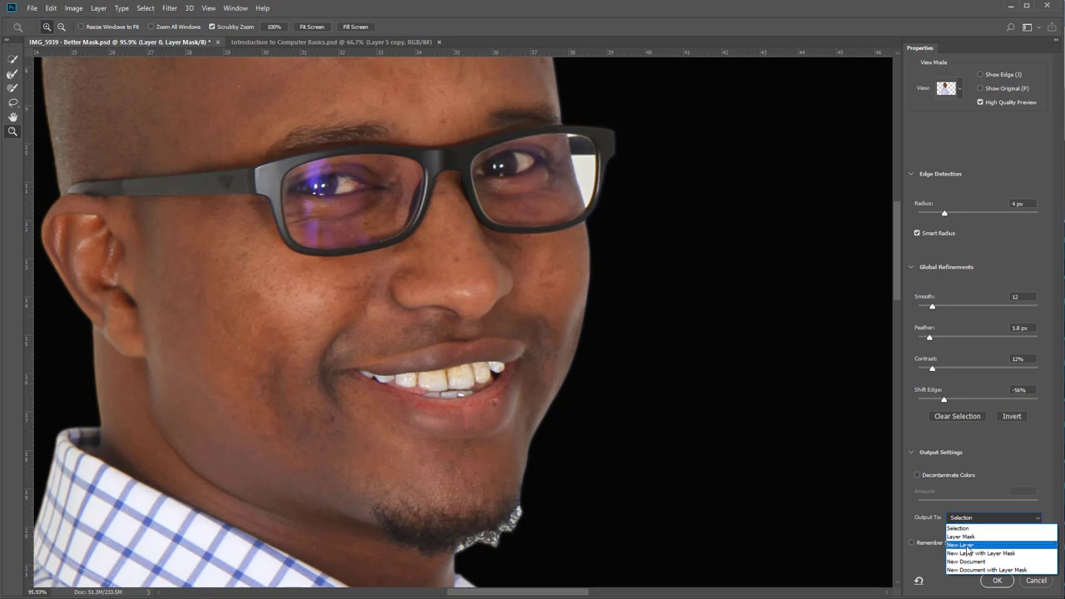
click(968, 546)
click(998, 581)
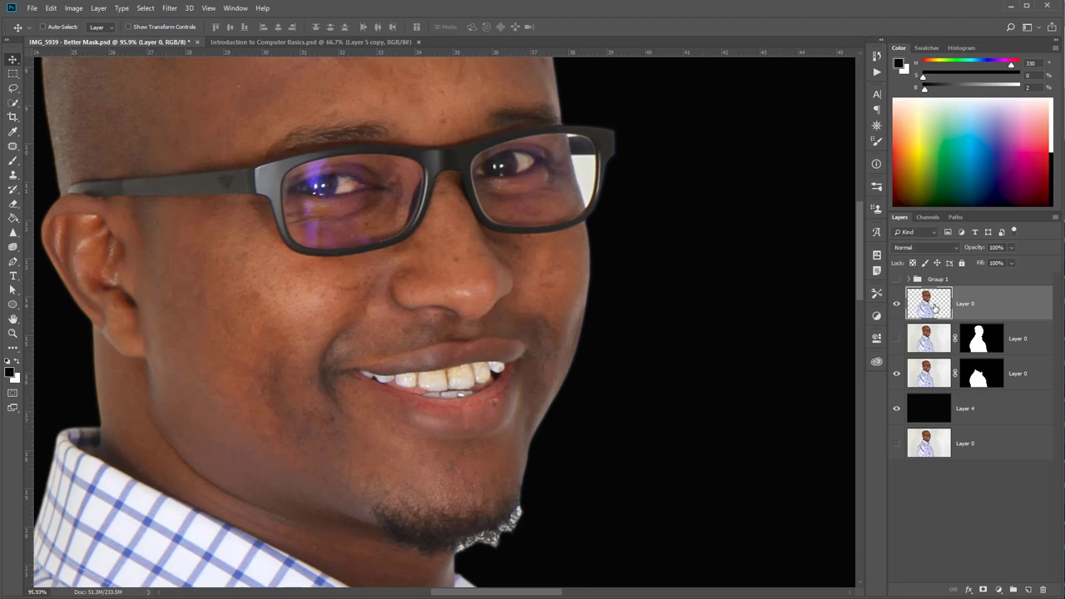
click(897, 306)
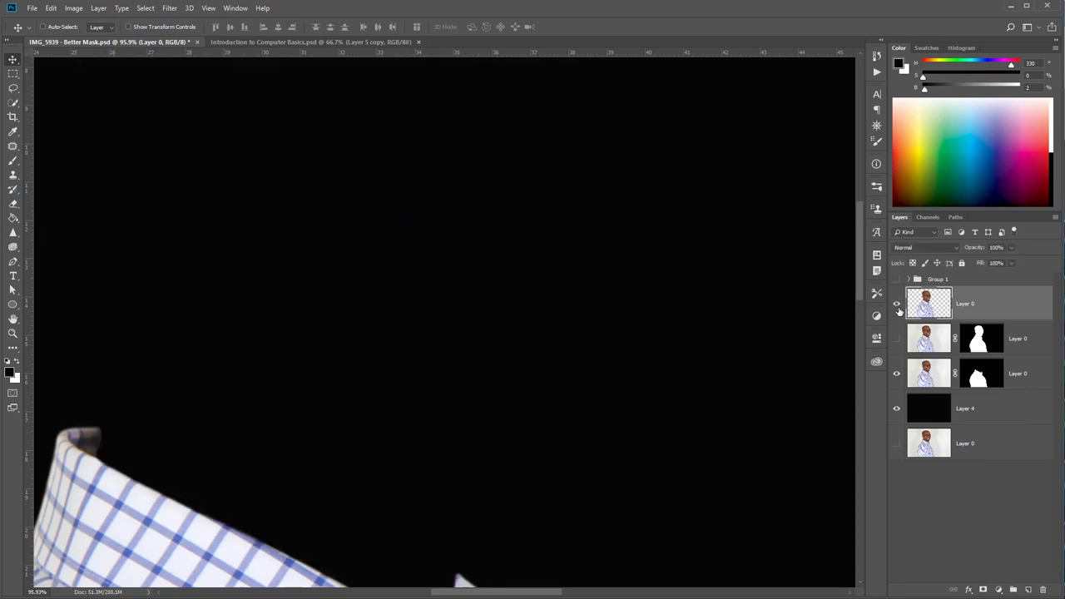
click(897, 306)
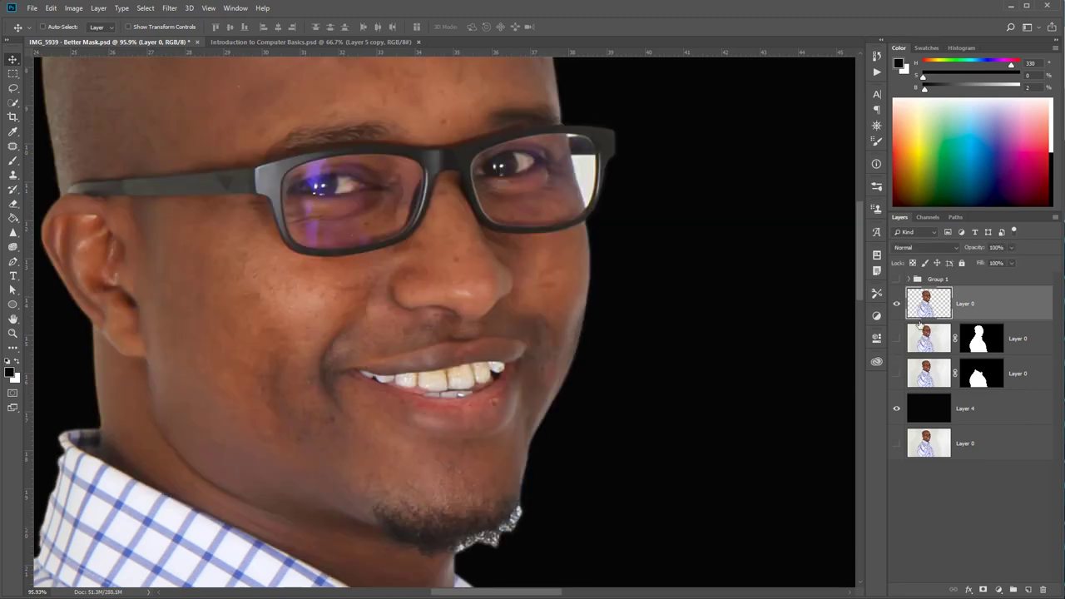
Step: Fit the image on screen, show the masked layer and move it to second place
right_click(335, 204)
key(Escape)
click(13, 333)
right_click(298, 125)
click(320, 131)
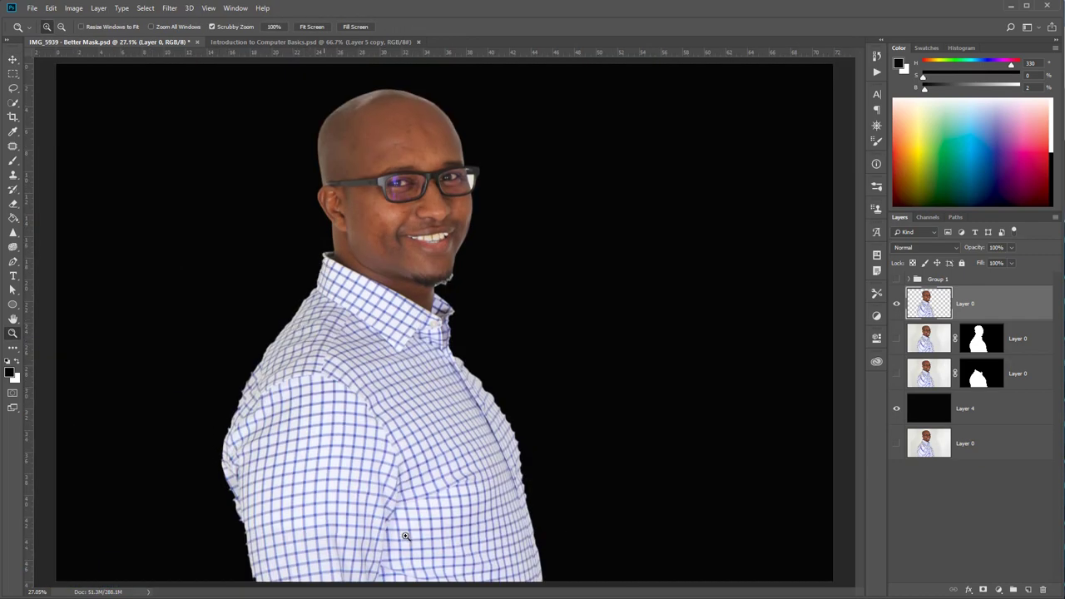
click(897, 376)
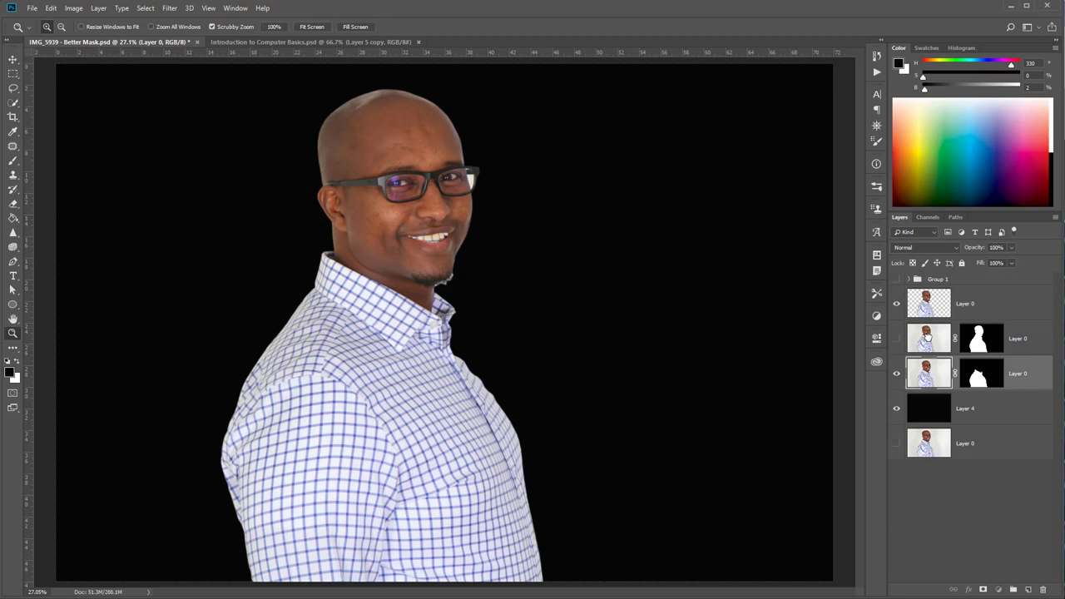
drag(919, 377, 926, 326)
click(931, 312)
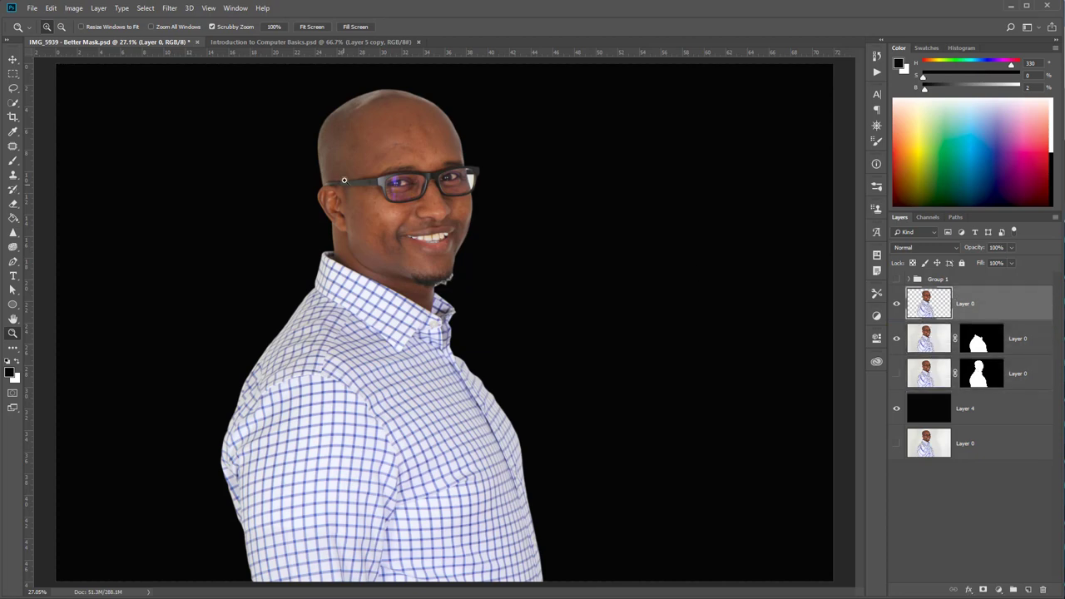
Step: Zoom onto the right lens and trace a closed Pen path around the white patch
drag(458, 162, 494, 243)
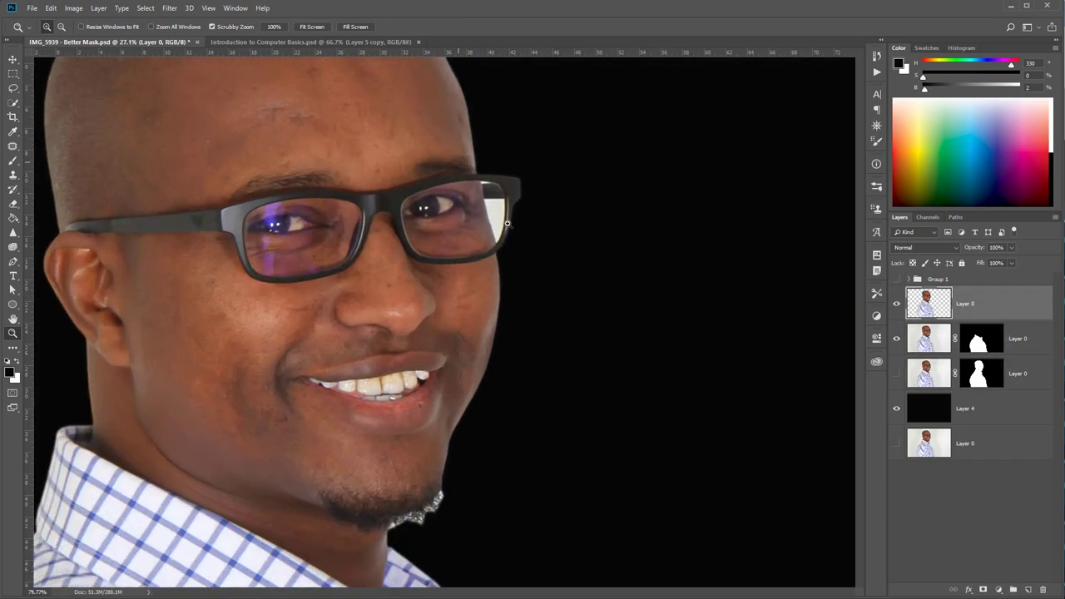
click(494, 243)
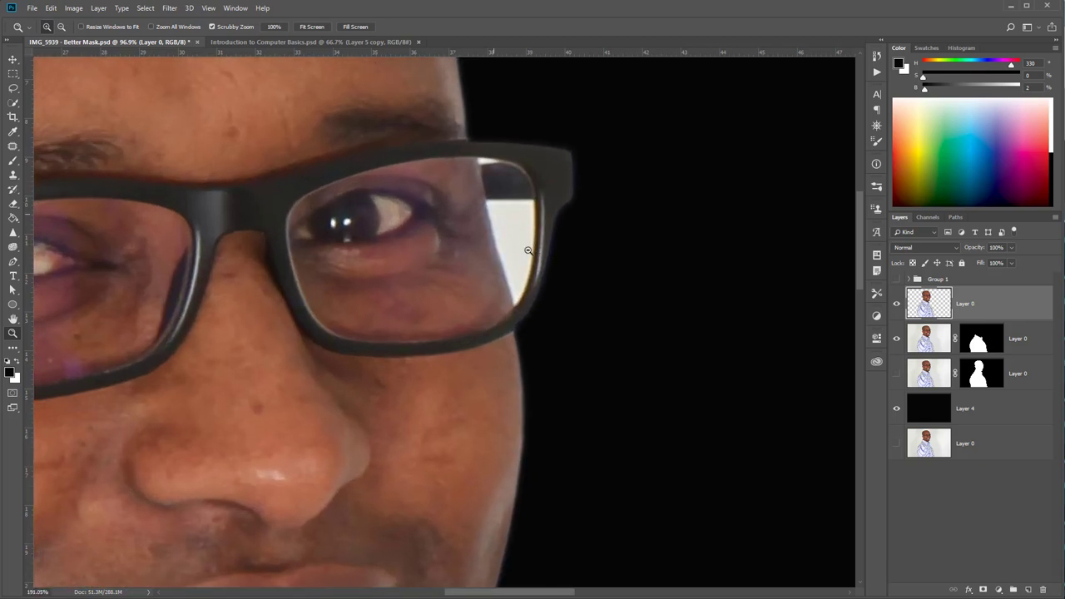
click(12, 262)
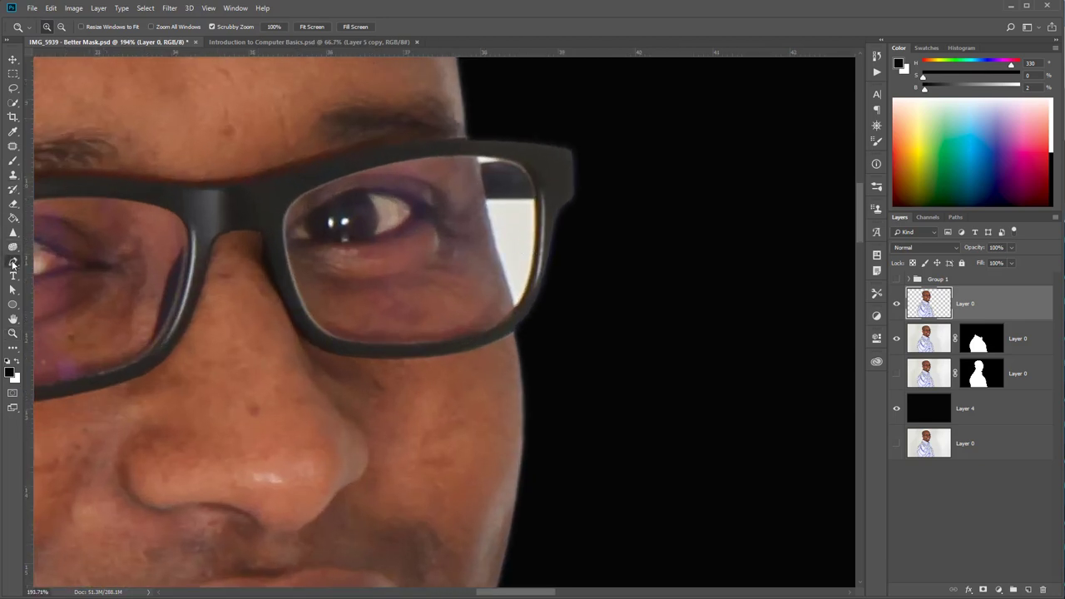
click(487, 202)
click(494, 243)
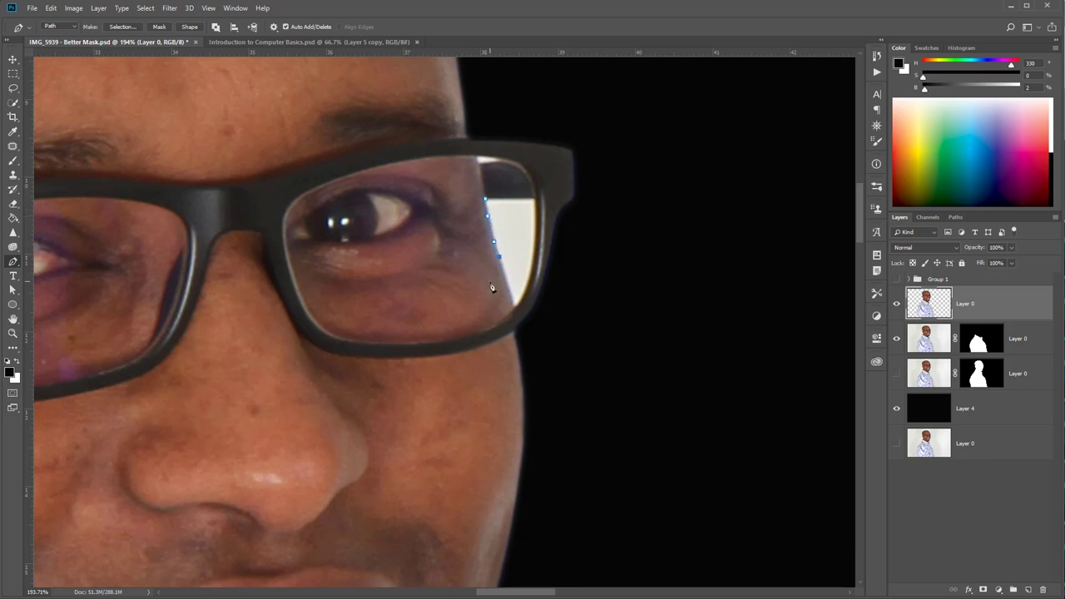
click(497, 256)
click(511, 293)
click(537, 255)
click(538, 236)
click(539, 204)
key(ctrl+z)
click(537, 197)
click(487, 200)
Step: Make the lens path a selection with no feathering and delete the white patch
right_click(505, 233)
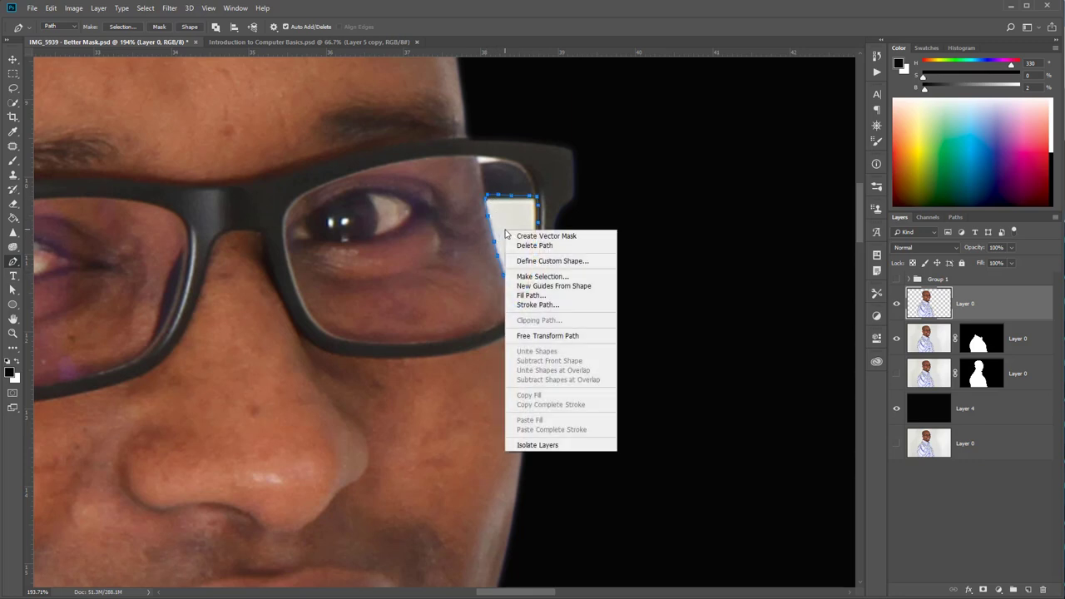
click(533, 277)
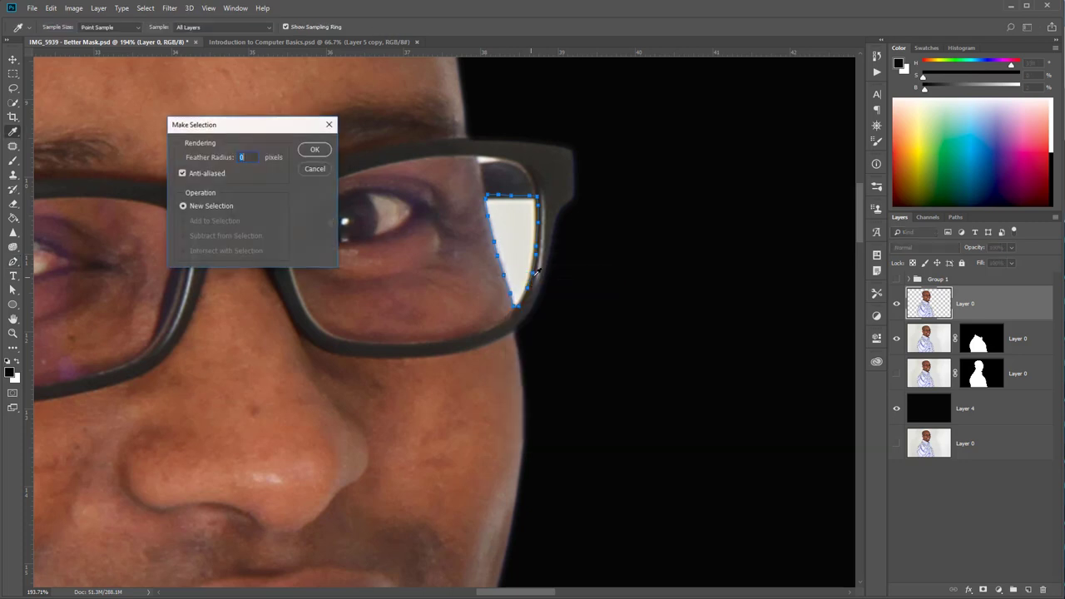
click(308, 151)
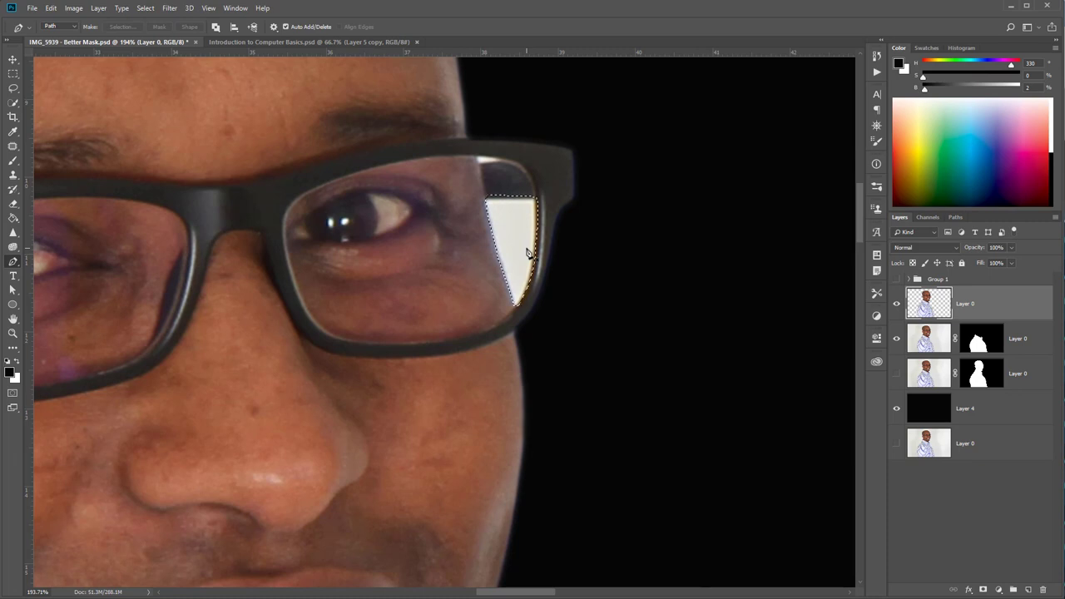
key(Delete)
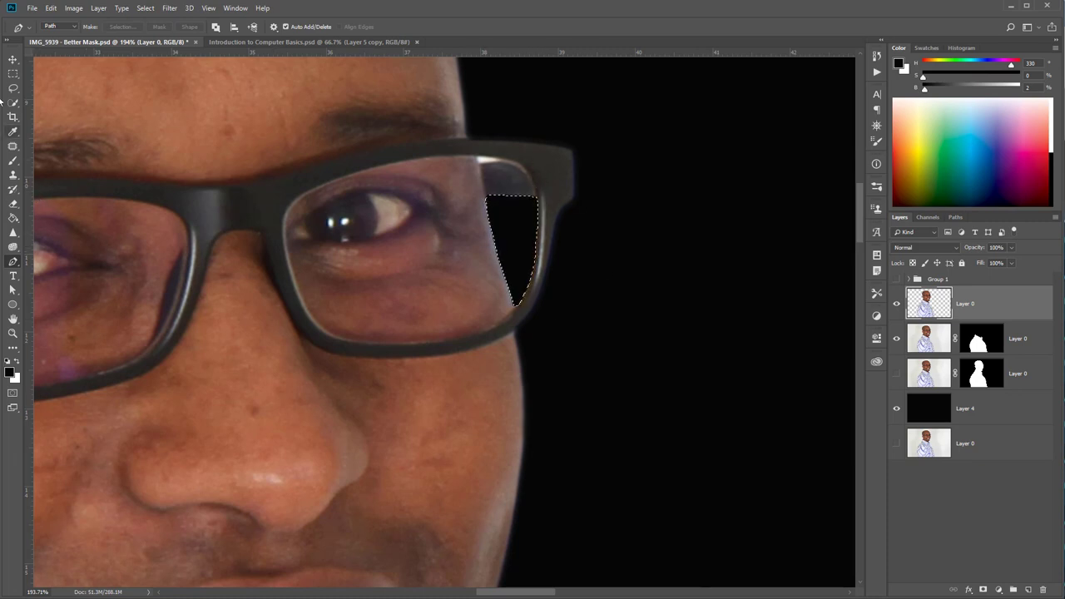
Step: Deselect the lens area and fit the whole image on screen
click(142, 10)
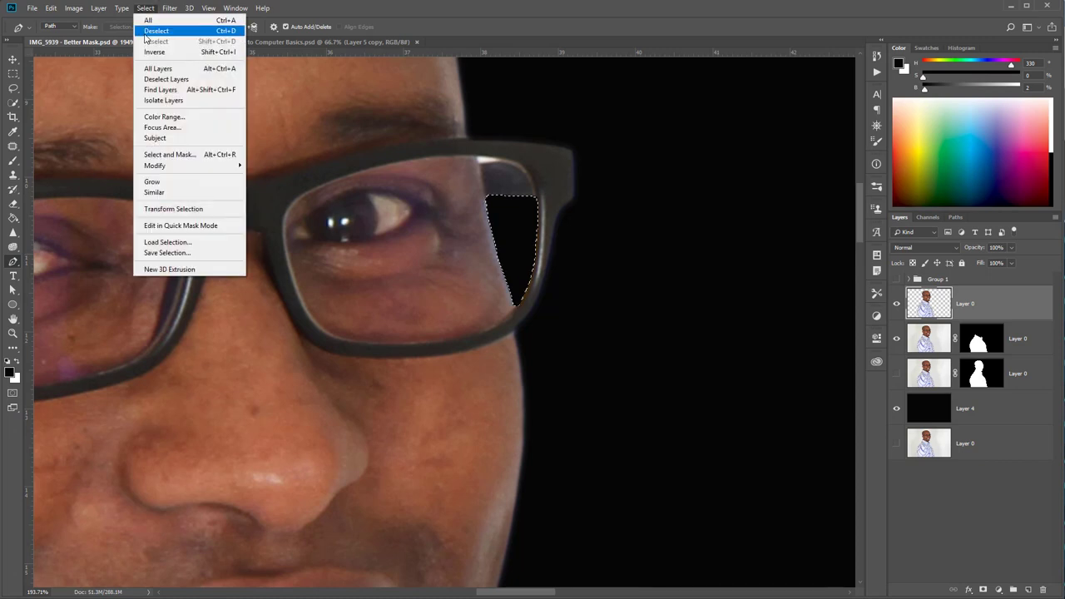
click(156, 30)
click(13, 61)
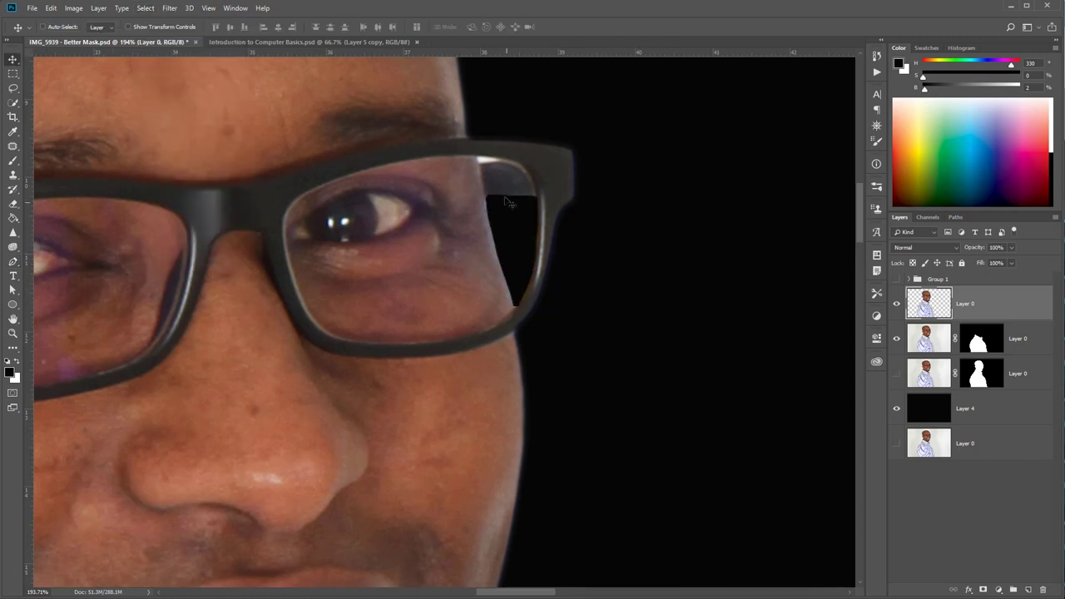
click(12, 333)
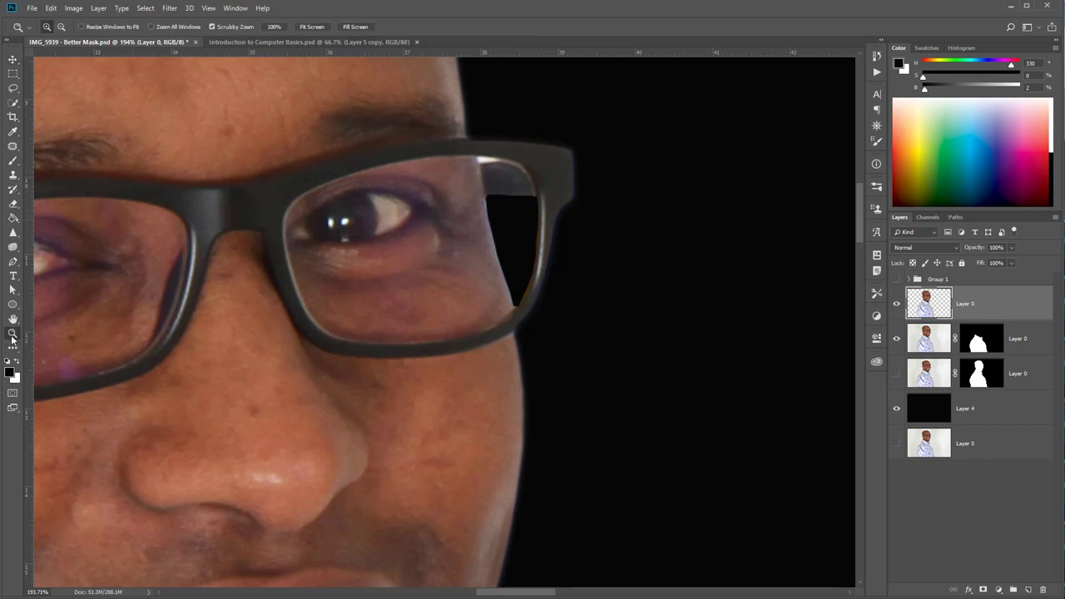
right_click(256, 224)
click(288, 224)
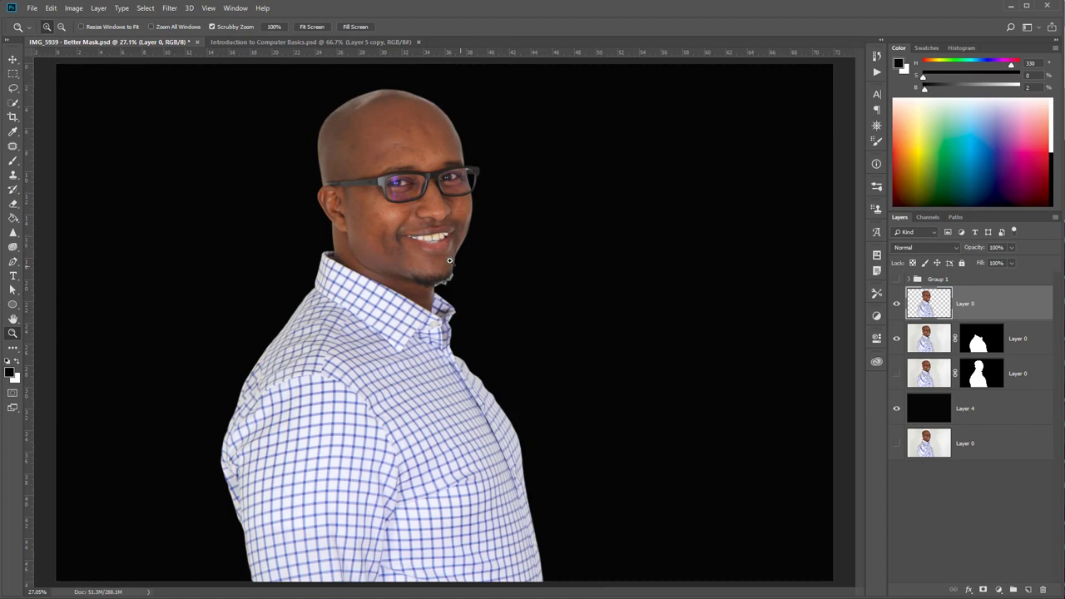
Step: Zoom onto the chin, duplicate the Layer 0 cutout and hide the original copy
drag(433, 271, 509, 341)
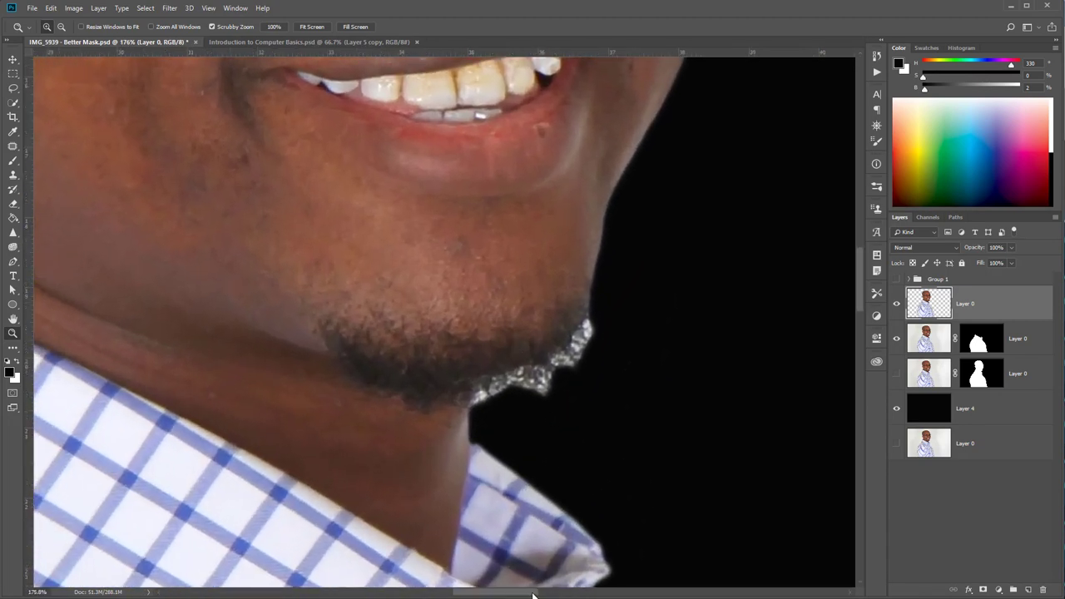
drag(533, 594, 552, 594)
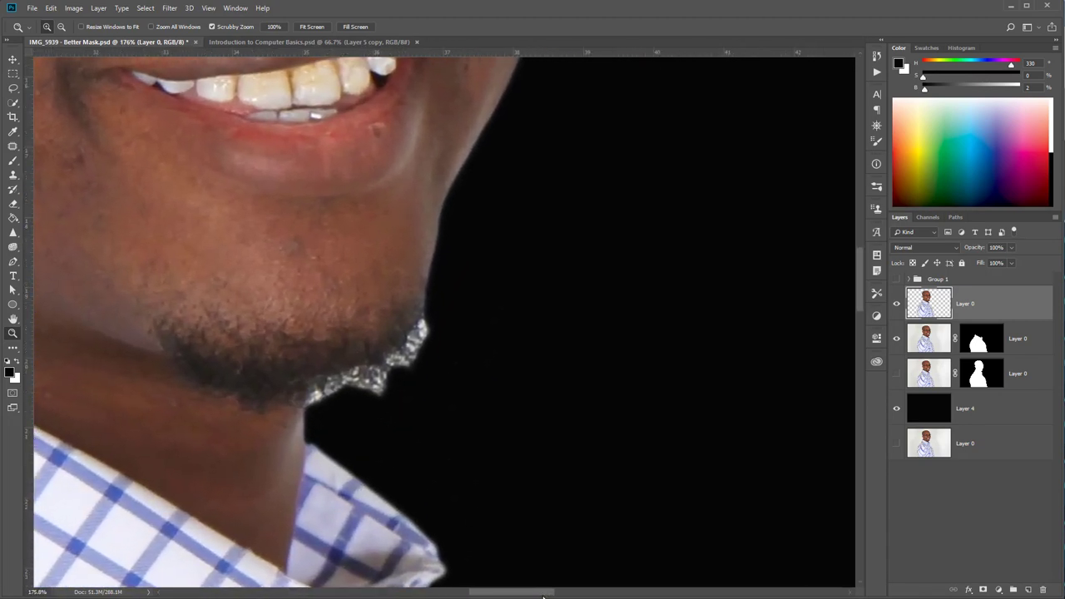
right_click(967, 309)
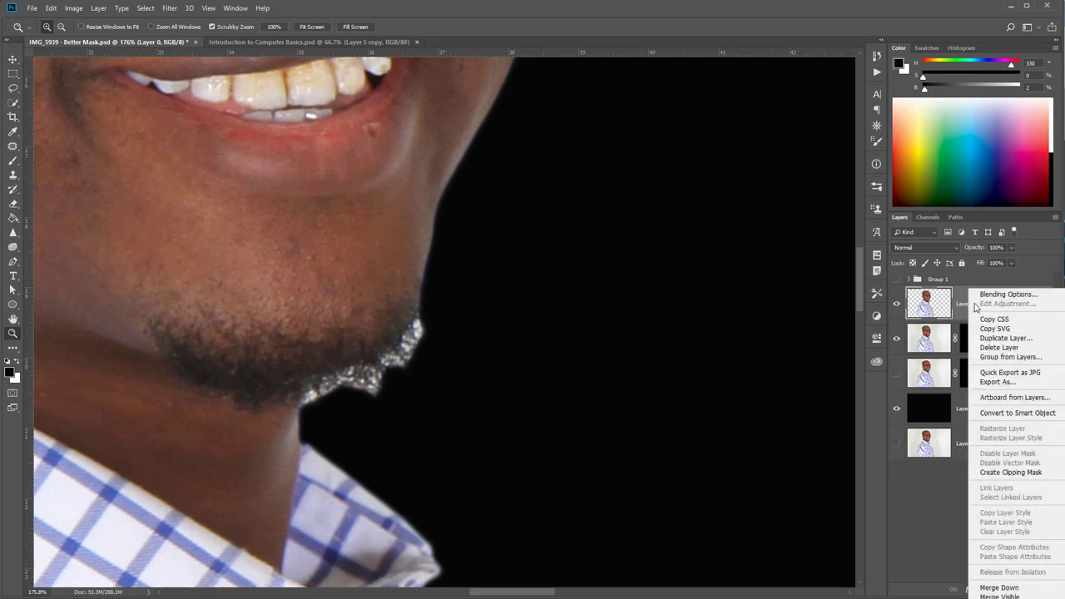
click(1007, 339)
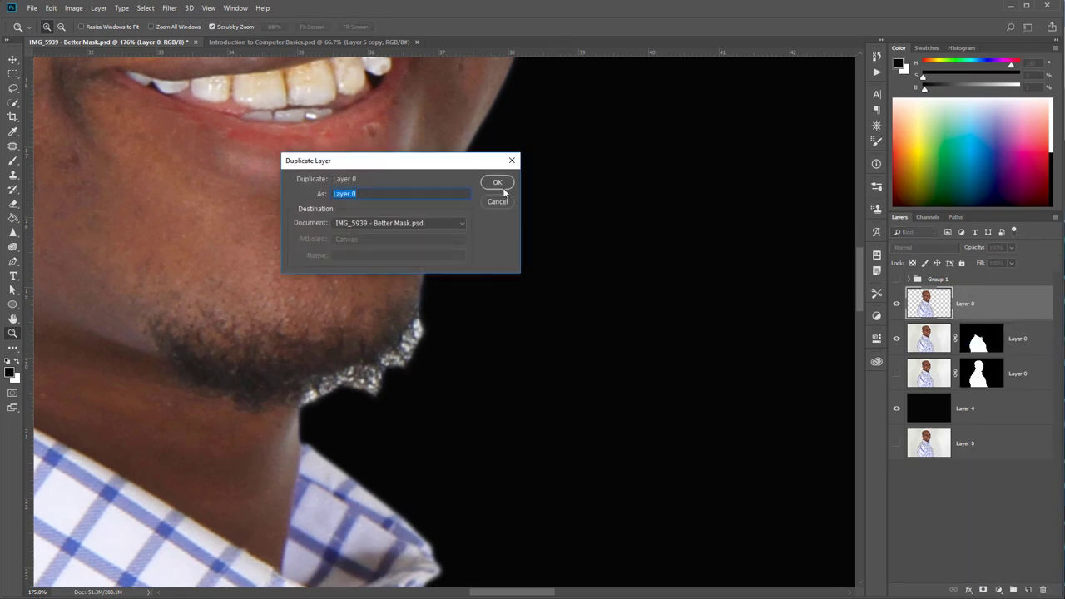
click(502, 190)
click(897, 339)
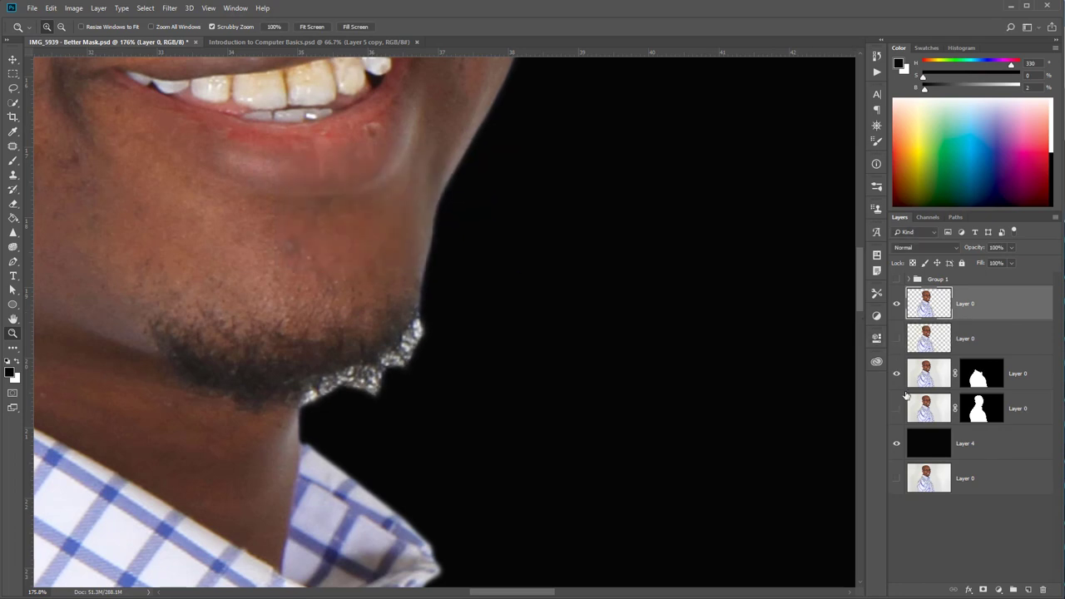
drag(404, 364, 419, 373)
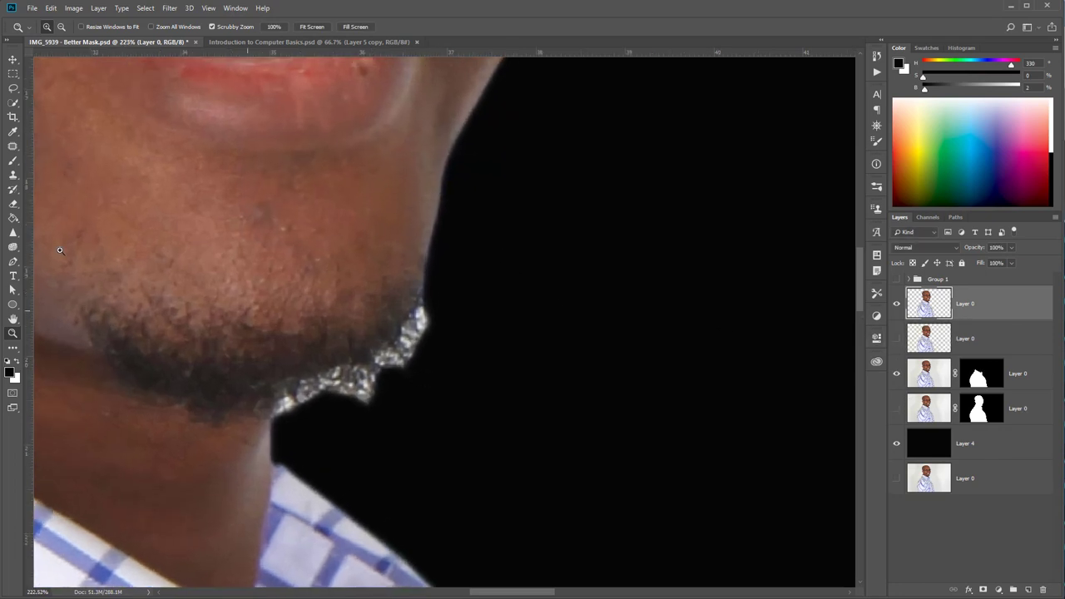
Step: Erase the white fringe along the chin and jawline with the Eraser tool
click(14, 206)
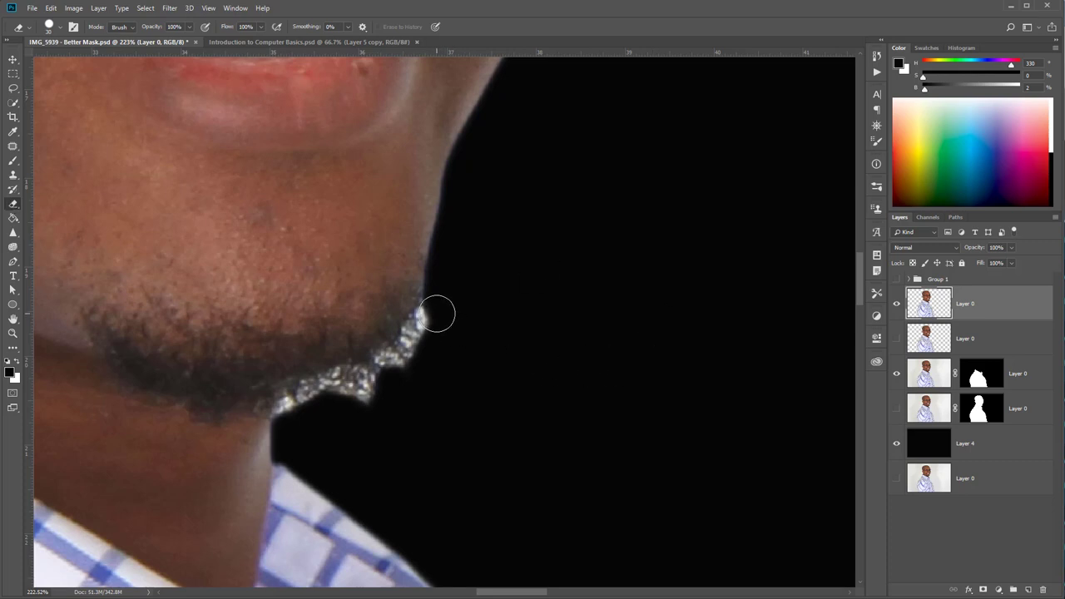
mouse_move(440, 309)
mouse_down()
mouse_move(411, 352)
mouse_move(418, 333)
mouse_move(378, 374)
mouse_move(309, 392)
mouse_move(288, 423)
mouse_move(292, 400)
mouse_move(322, 393)
mouse_up()
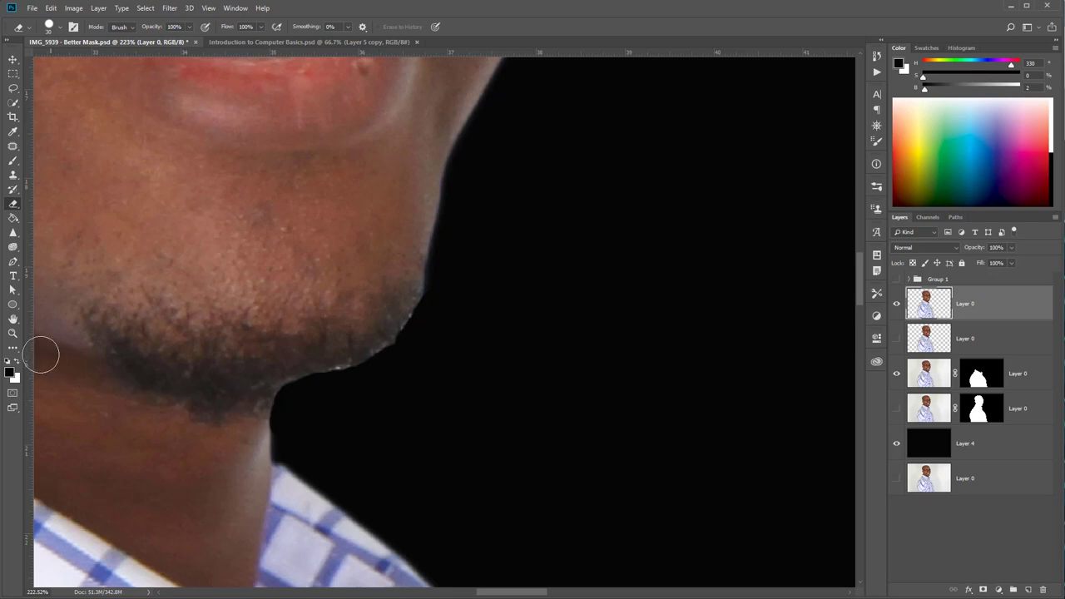
click(12, 333)
right_click(200, 275)
click(225, 282)
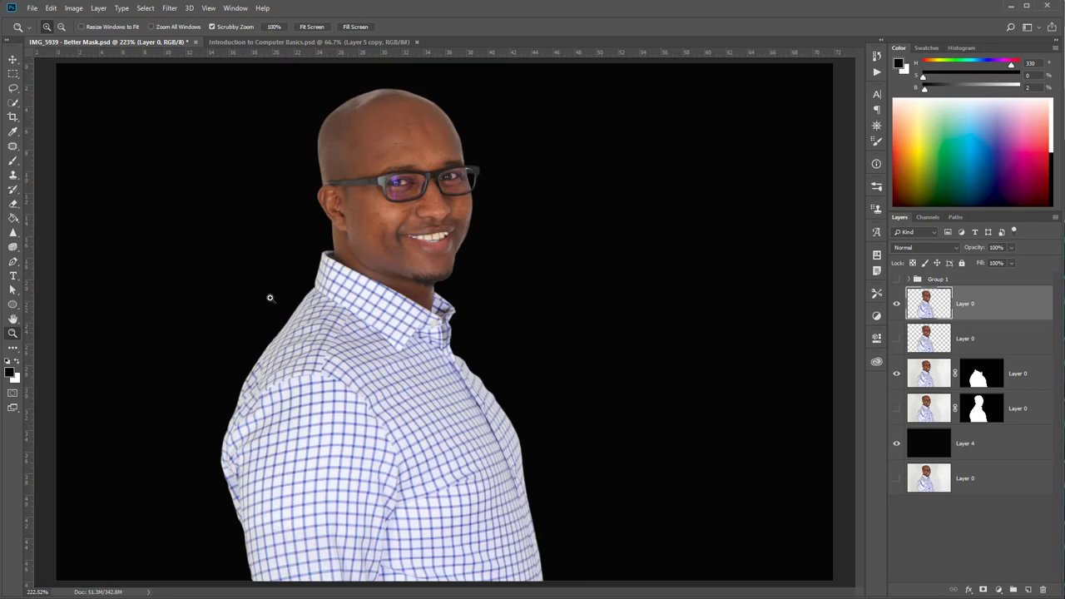
drag(443, 273, 530, 325)
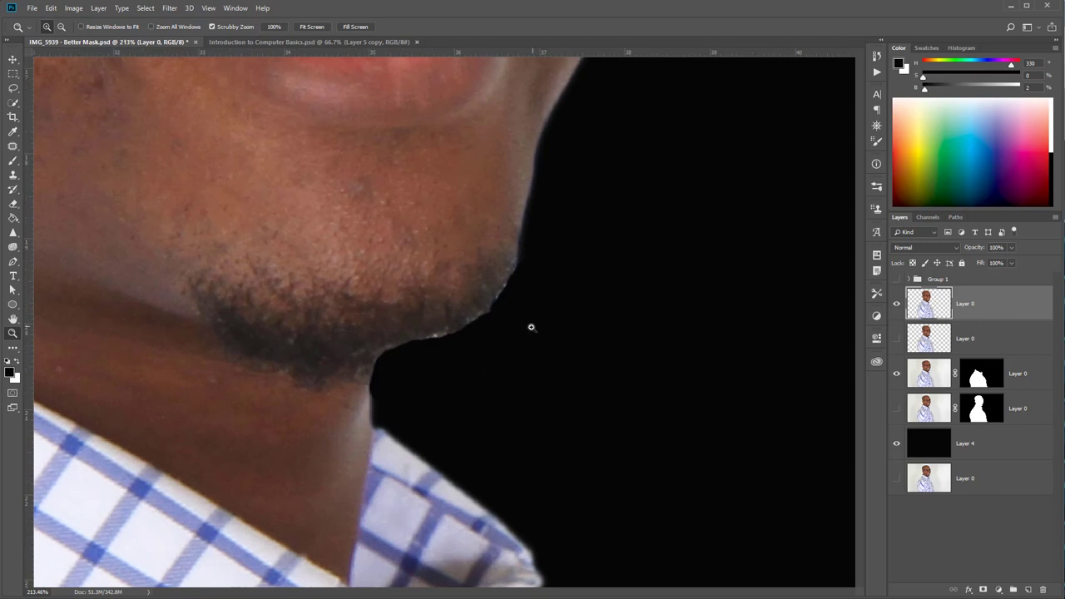
click(12, 204)
mouse_move(444, 356)
mouse_down()
mouse_move(489, 336)
mouse_move(522, 290)
mouse_move(443, 357)
mouse_move(418, 352)
mouse_move(423, 342)
mouse_move(485, 344)
mouse_move(424, 349)
mouse_move(447, 390)
mouse_up()
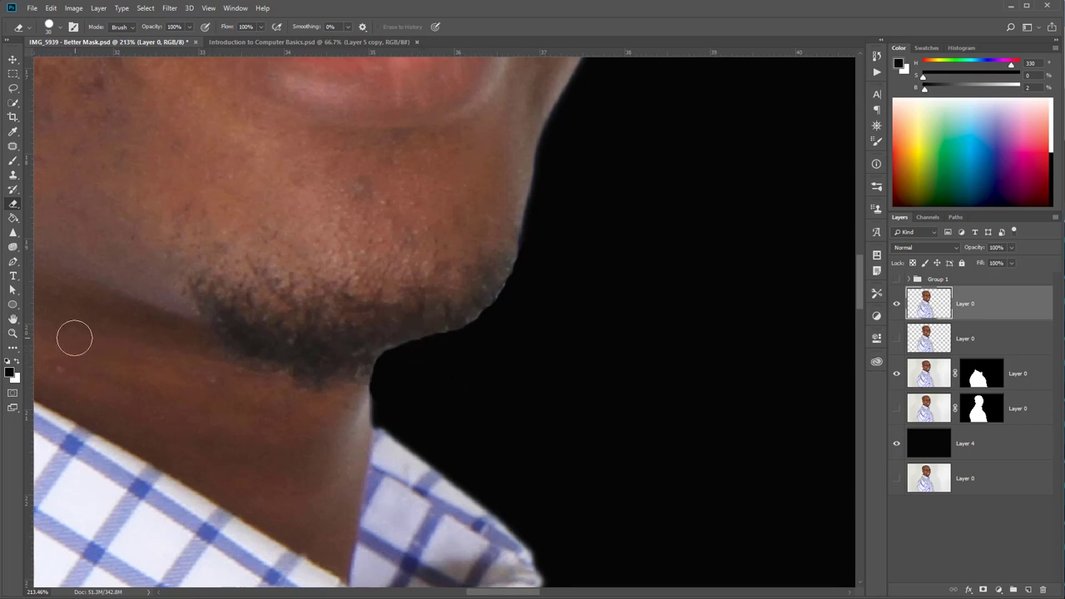
click(12, 333)
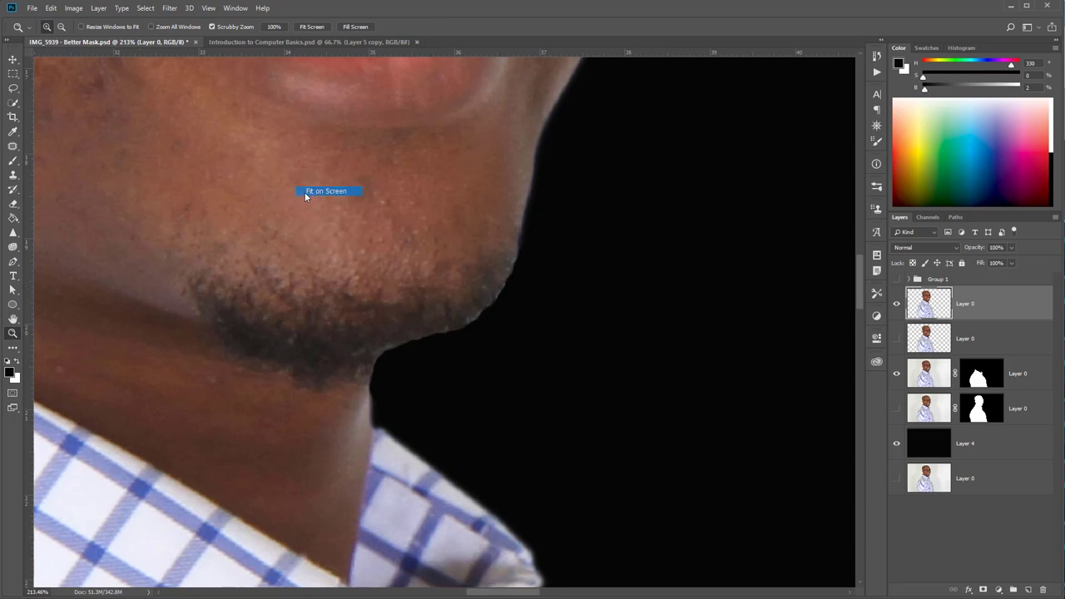
Step: Move the masked cut-out layer directly beneath the top cleaned layer and compare edges
key(ctrl+0)
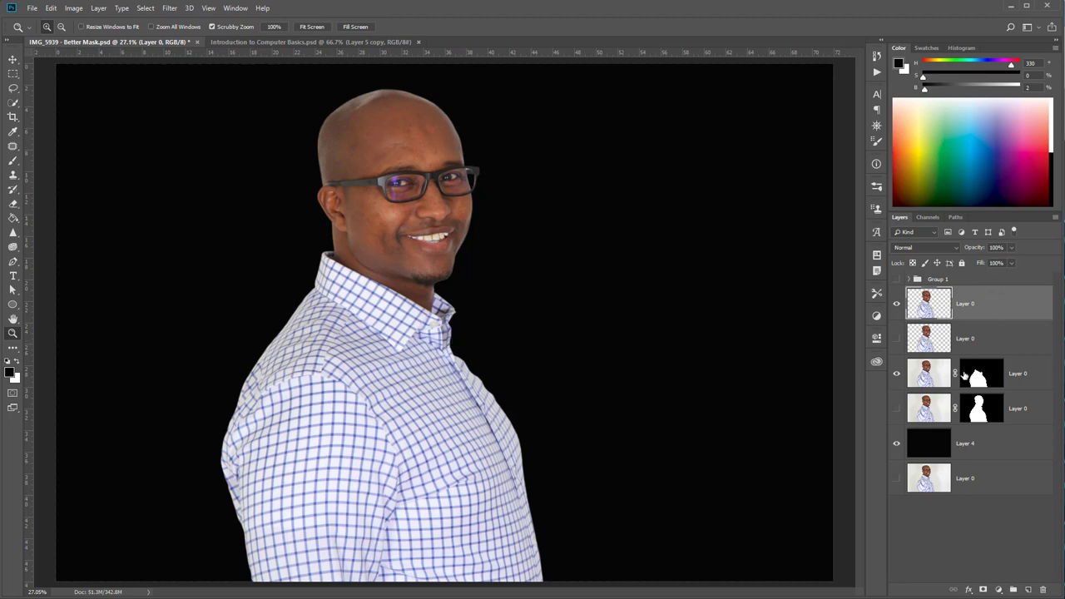
click(937, 378)
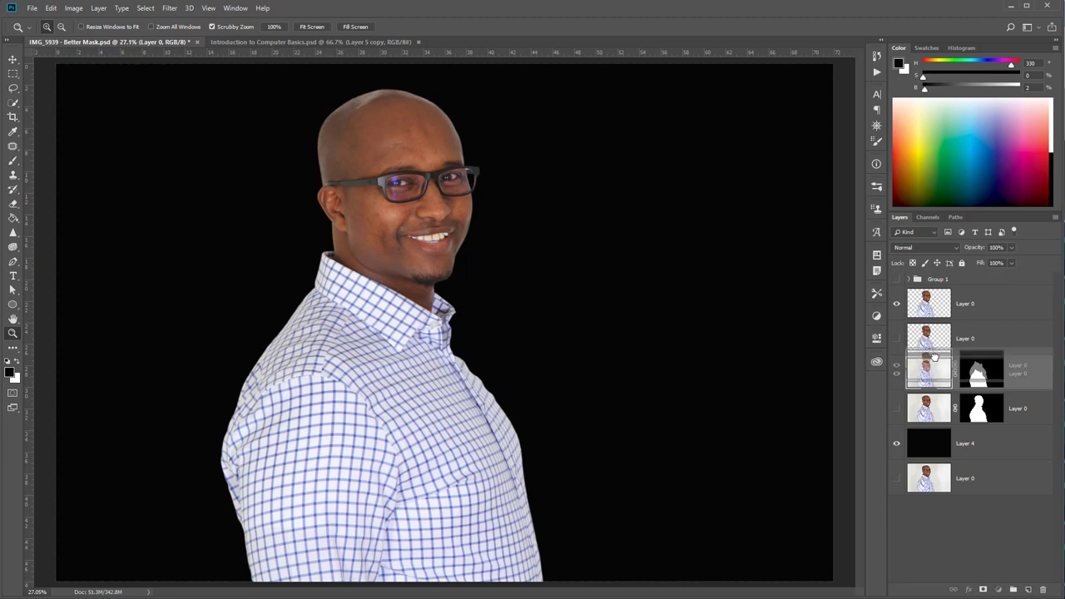
drag(932, 380, 923, 323)
click(896, 339)
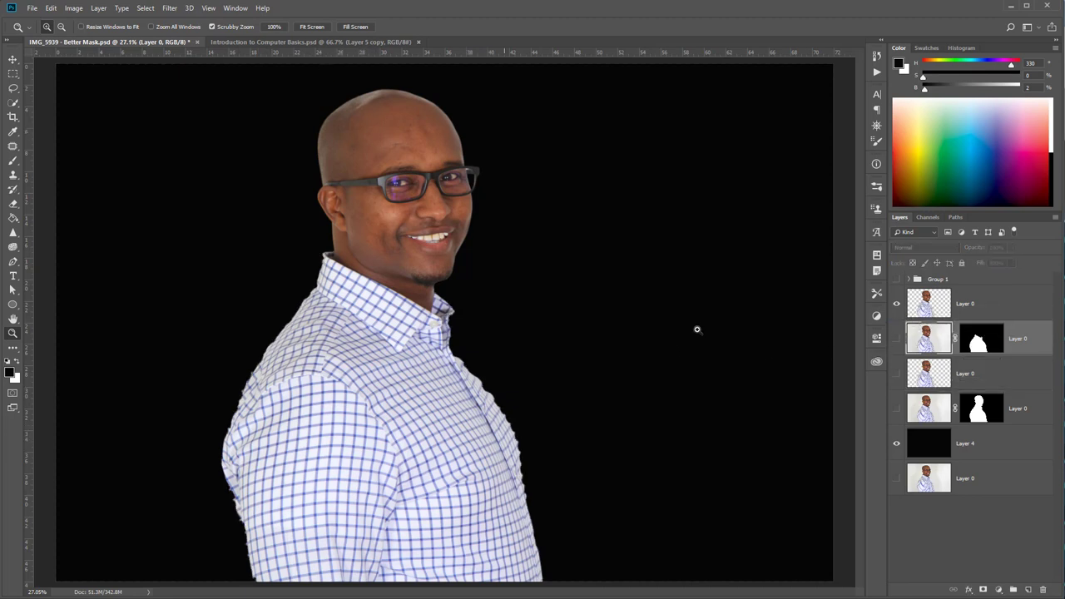
click(896, 339)
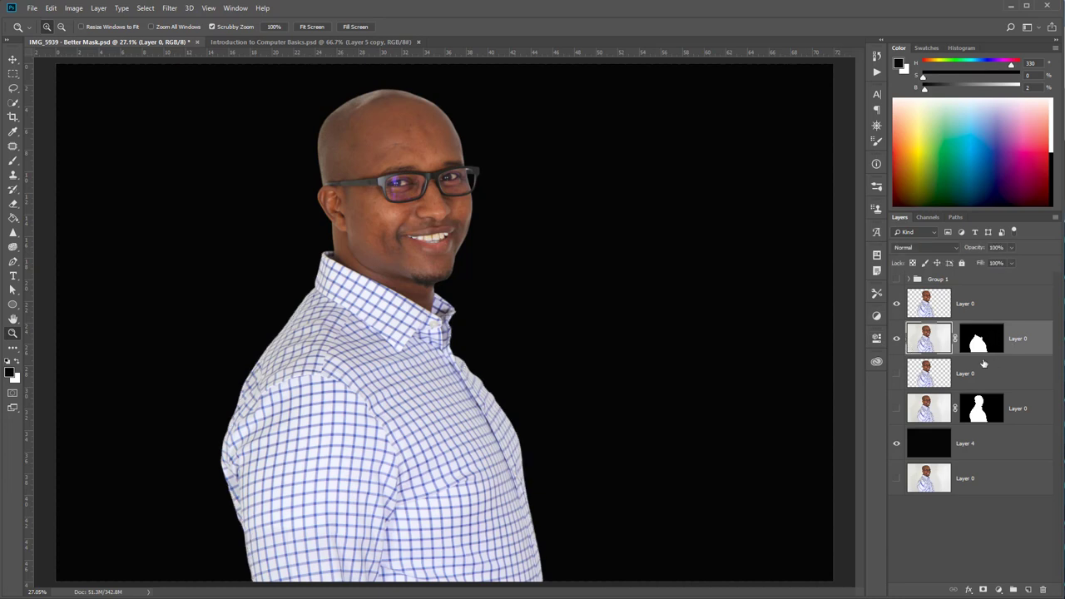
Step: Select the top cleaned layer and the masked layer together and merge them
ctrl+click(1006, 307)
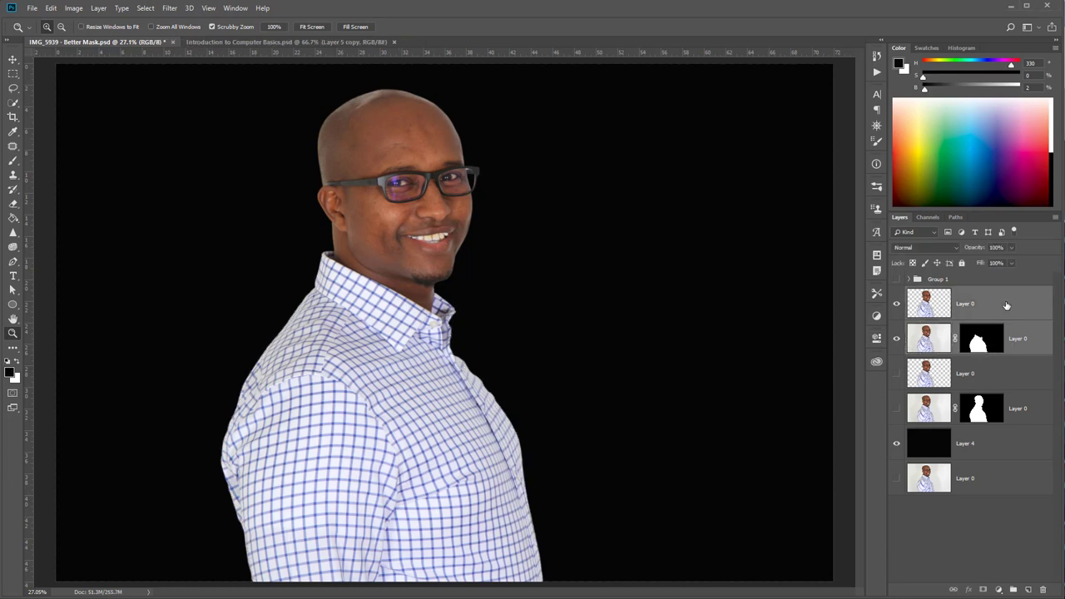
click(1022, 346)
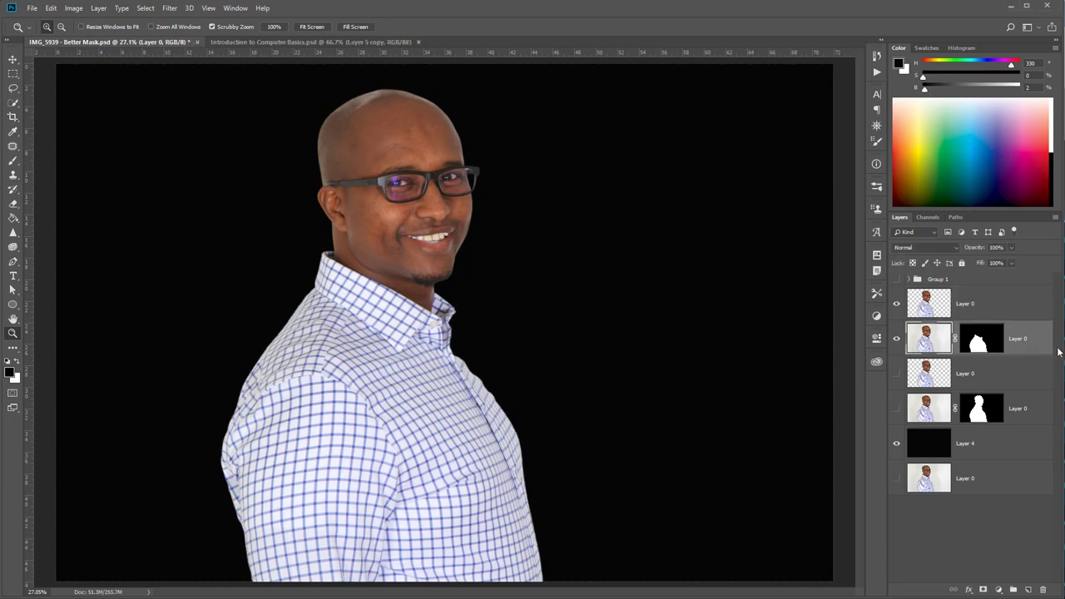
click(983, 304)
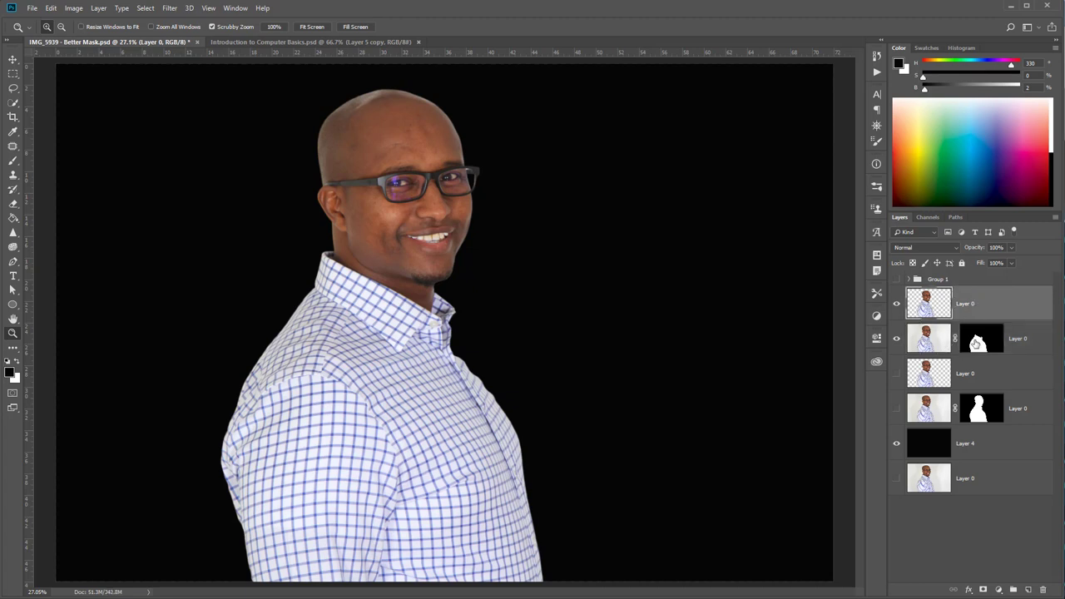
ctrl+click(1031, 339)
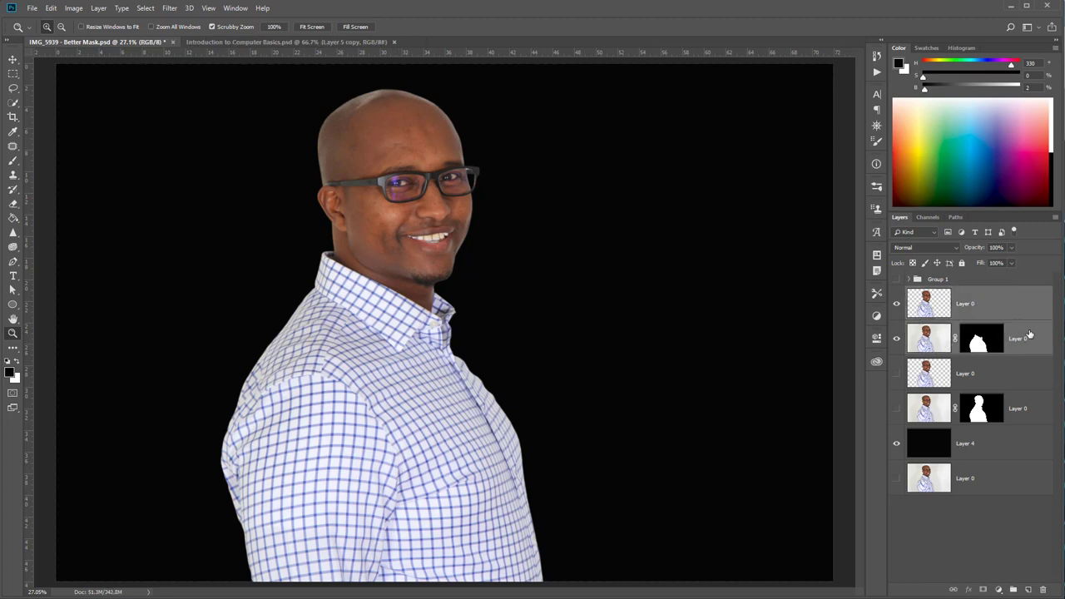
right_click(985, 303)
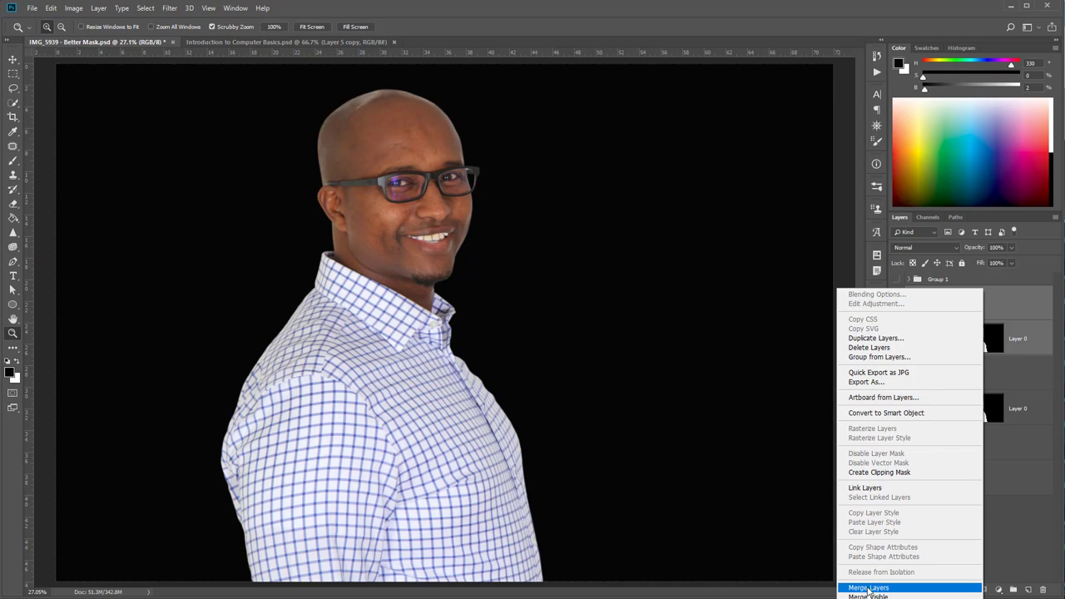
click(869, 588)
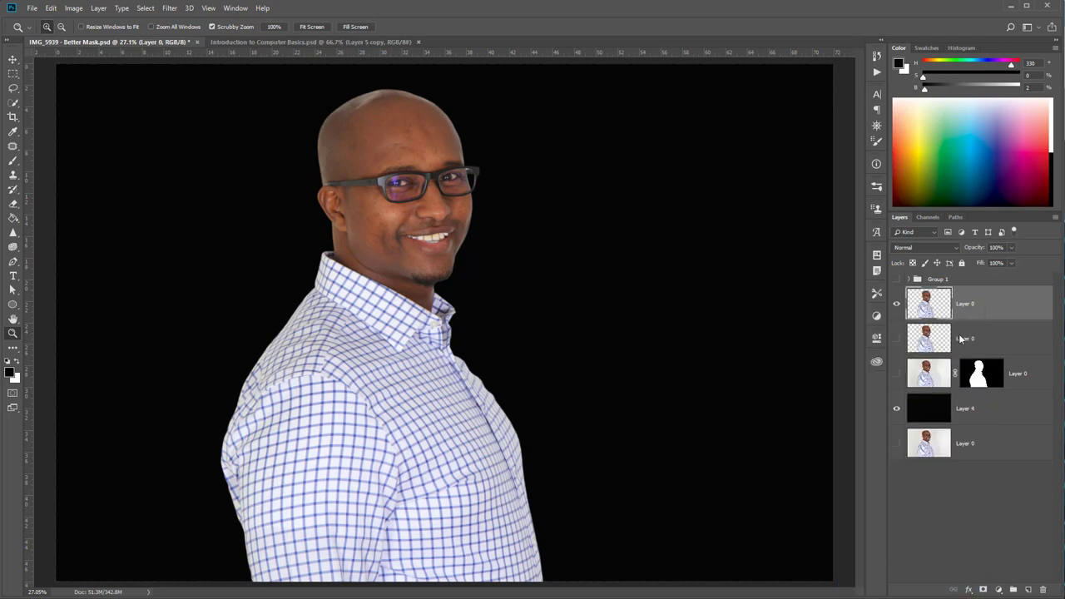
Step: Hide the black background layer and nudge the cut-out man's position on the canvas
click(897, 409)
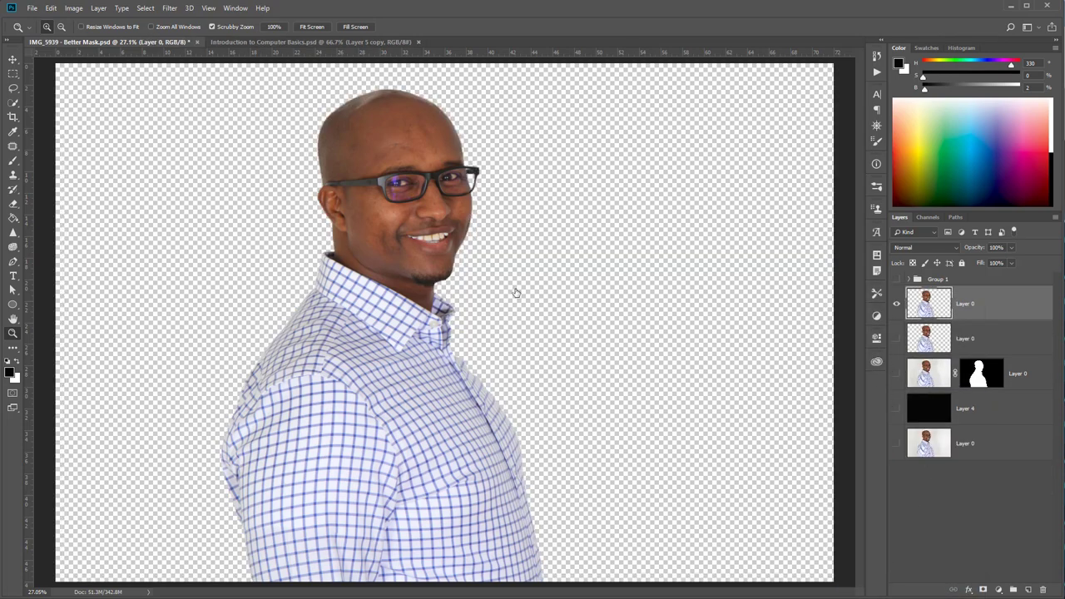
click(13, 59)
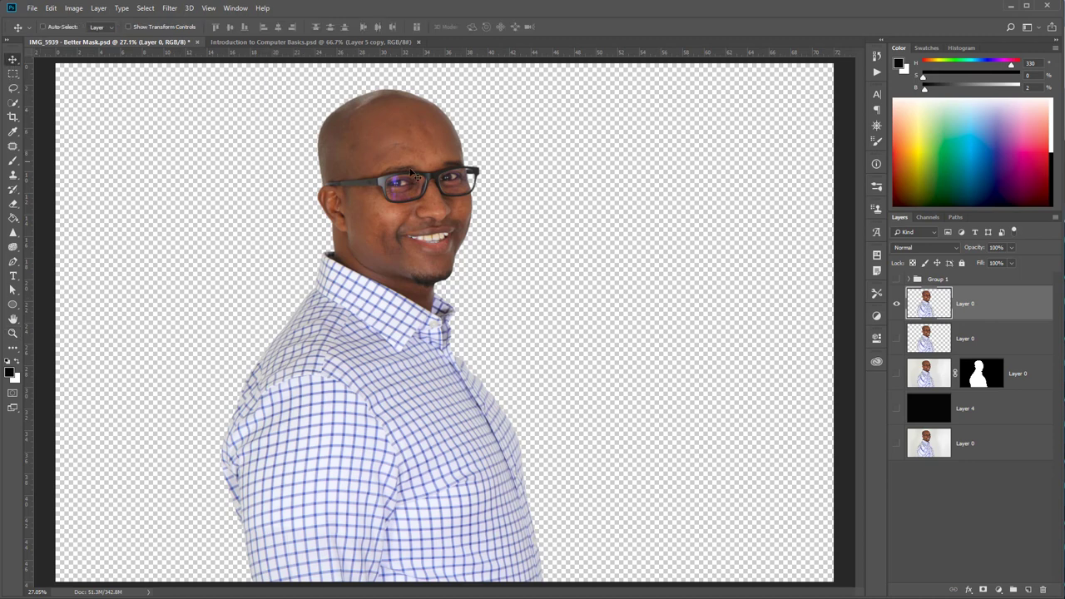
mouse_move(414, 172)
mouse_down()
mouse_move(489, 185)
mouse_move(414, 198)
mouse_up()
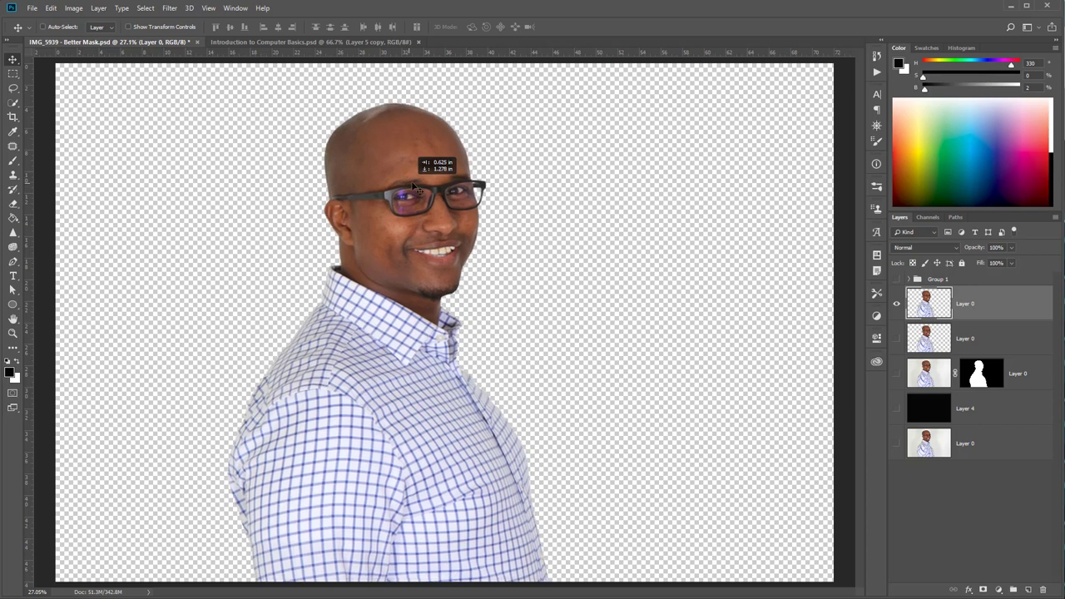
drag(410, 187, 404, 181)
Step: Hide the cut-out and masked layers, showing only the original grey-background photo
click(897, 374)
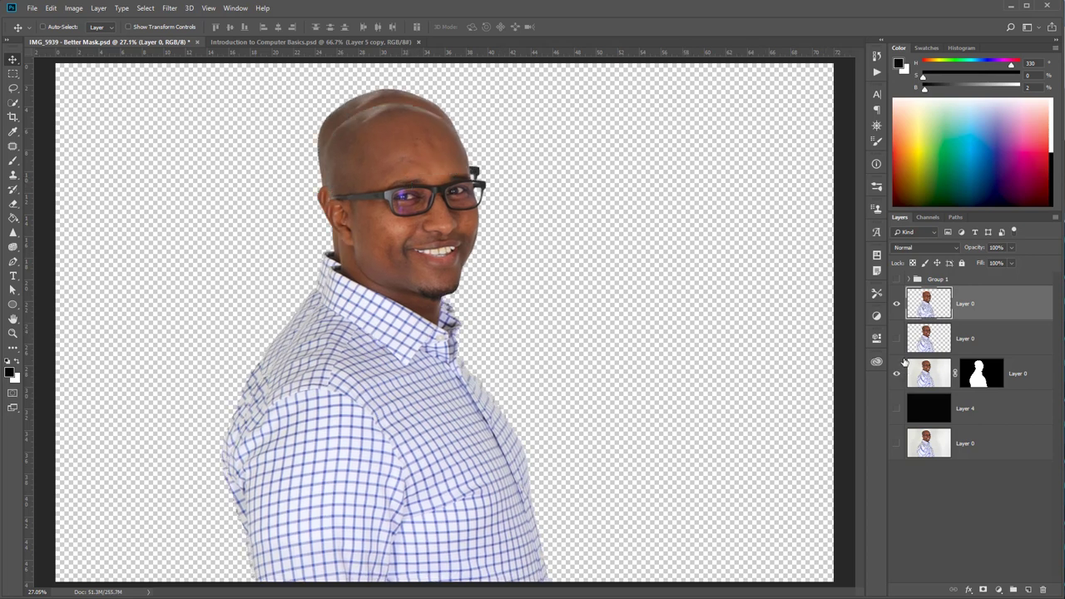
click(898, 306)
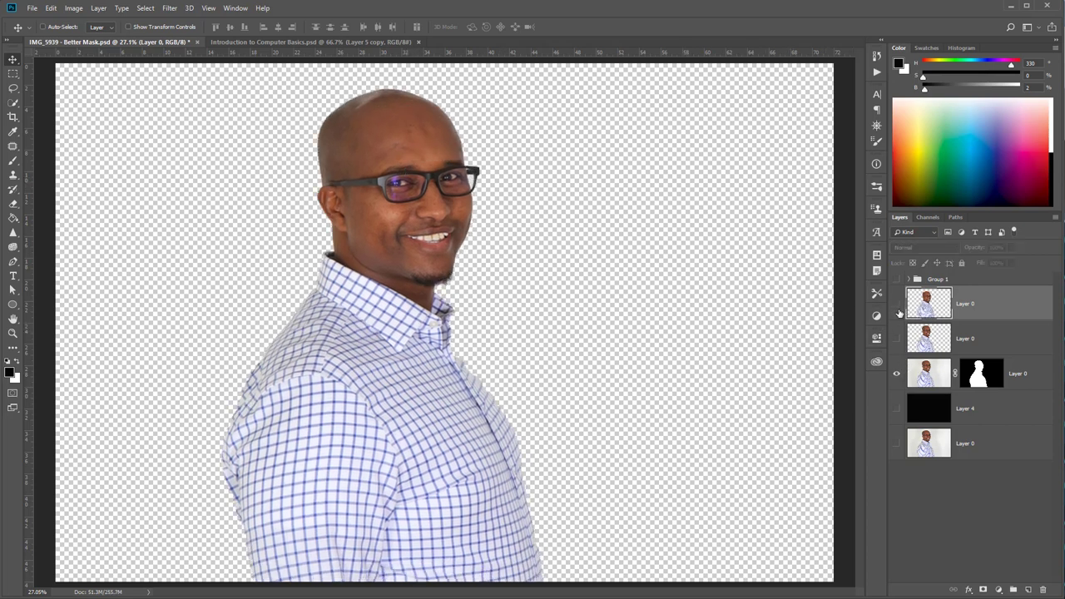
click(897, 374)
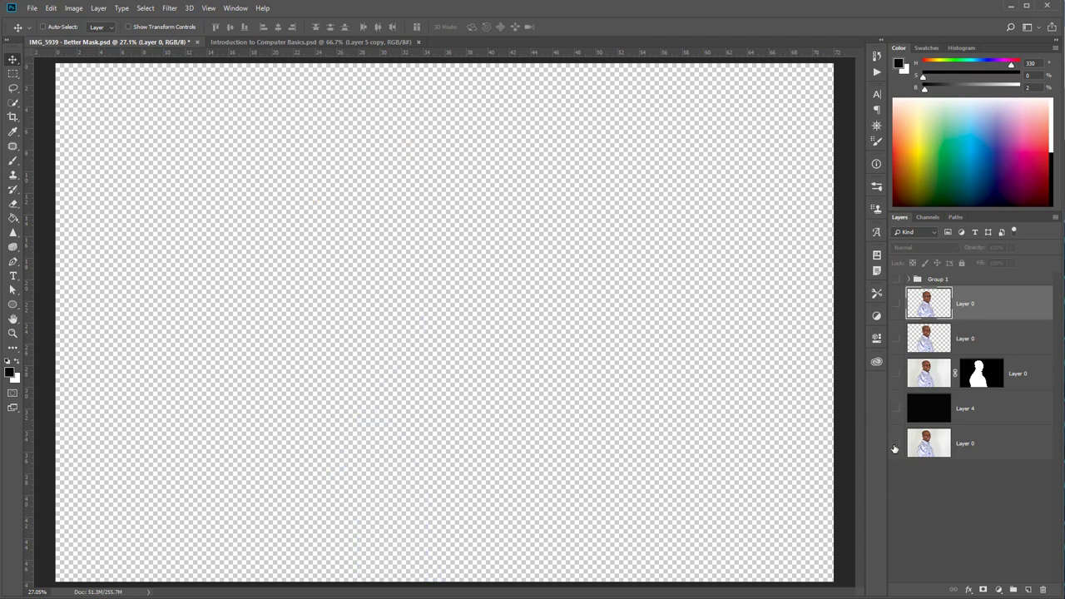
click(896, 443)
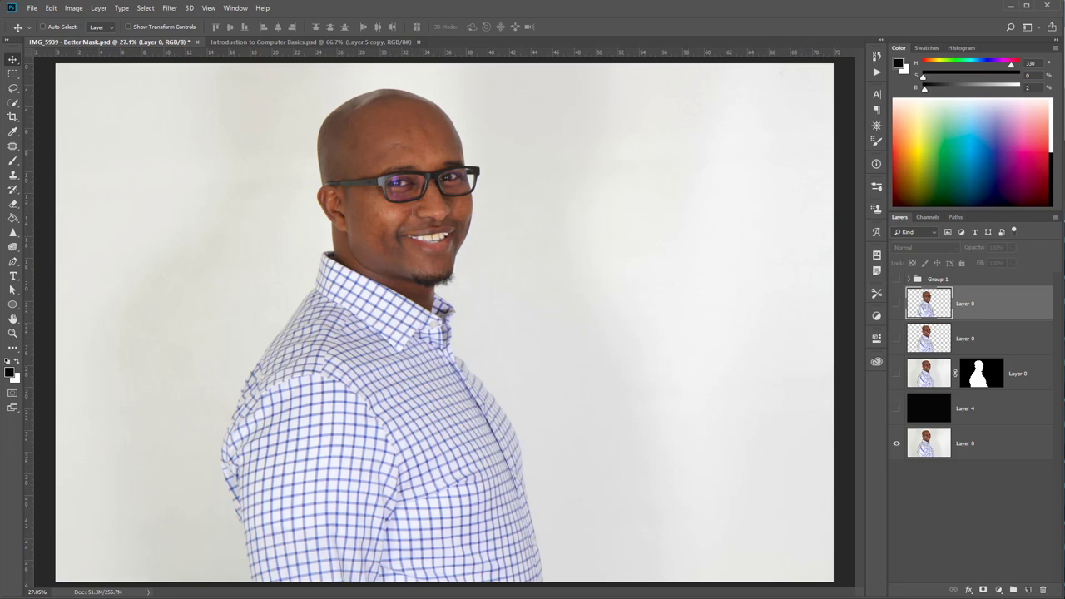
drag(392, 360, 391, 441)
drag(568, 230, 599, 351)
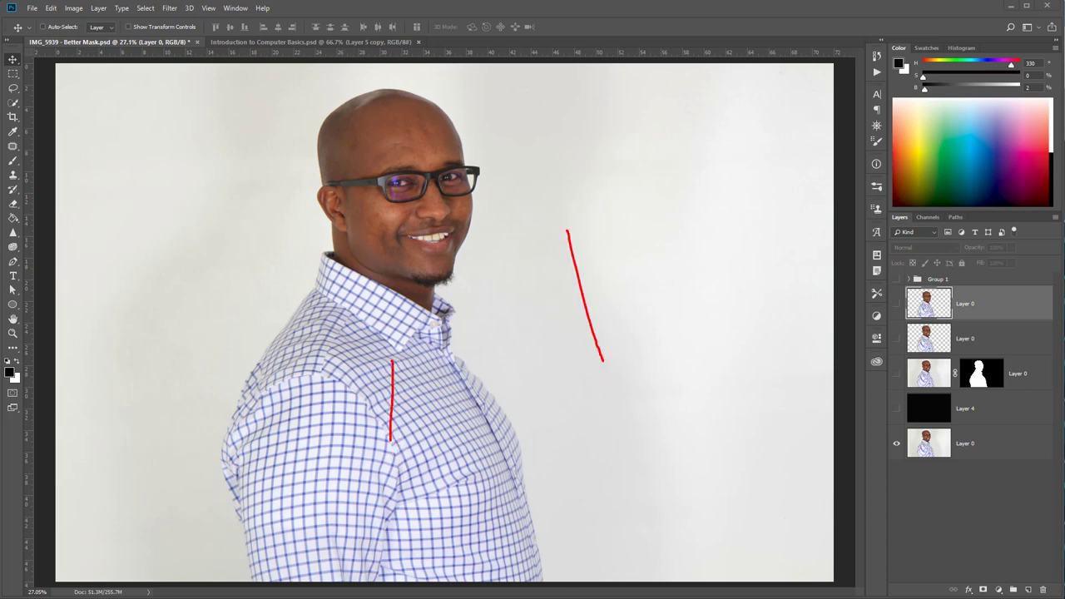
key(Escape)
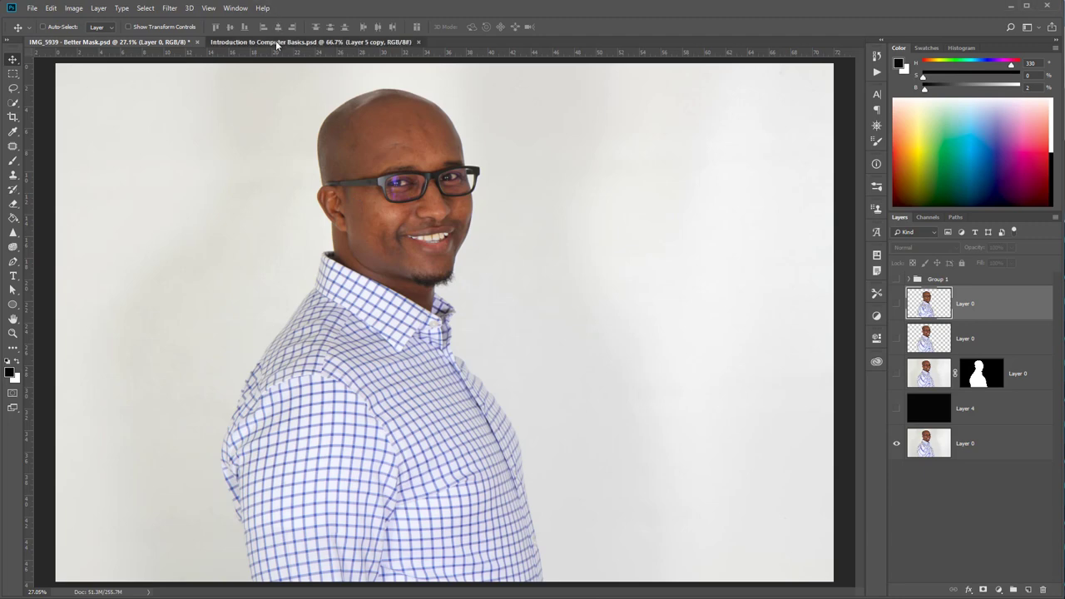
Step: Switch to the Introduction to Computer Basics.psd document with the blue thumbnail
click(277, 42)
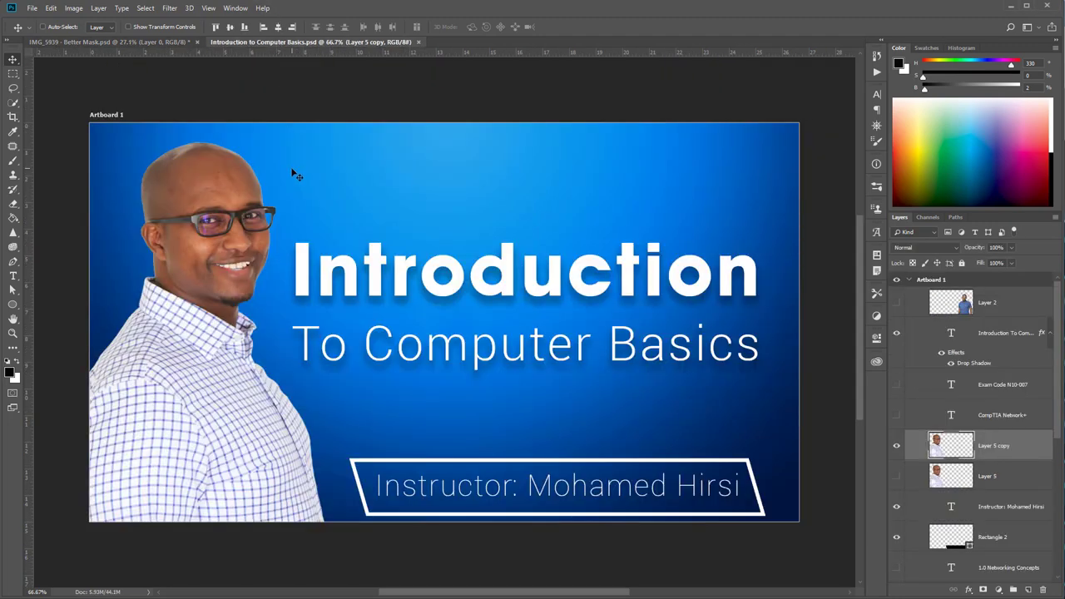